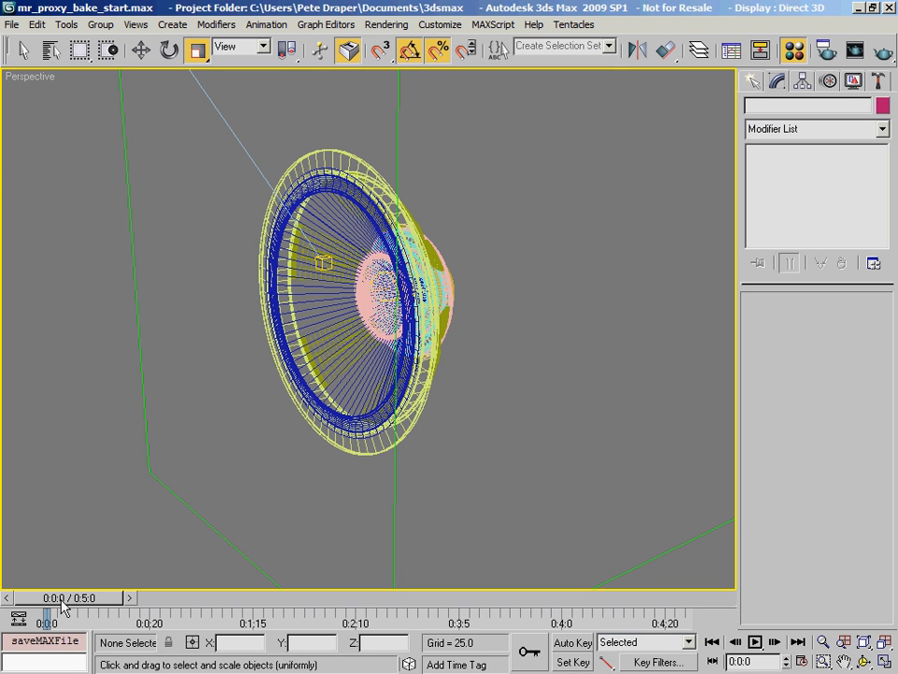
Scrub the speaker animation to 0:0:13 and display the model shaded with edged faces.
{"action": "mouse_move", "coordinate": [60, 606]}
{"action": "left_mouse_down"}
{"action": "mouse_move", "coordinate": [565, 619]}
{"action": "mouse_move", "coordinate": [207, 618]}
{"action": "mouse_move", "coordinate": [201, 597]}
{"action": "mouse_move", "coordinate": [277, 596]}
{"action": "mouse_move", "coordinate": [88, 592]}
{"action": "left_mouse_up"}
{"action": "key", "text": "r"}
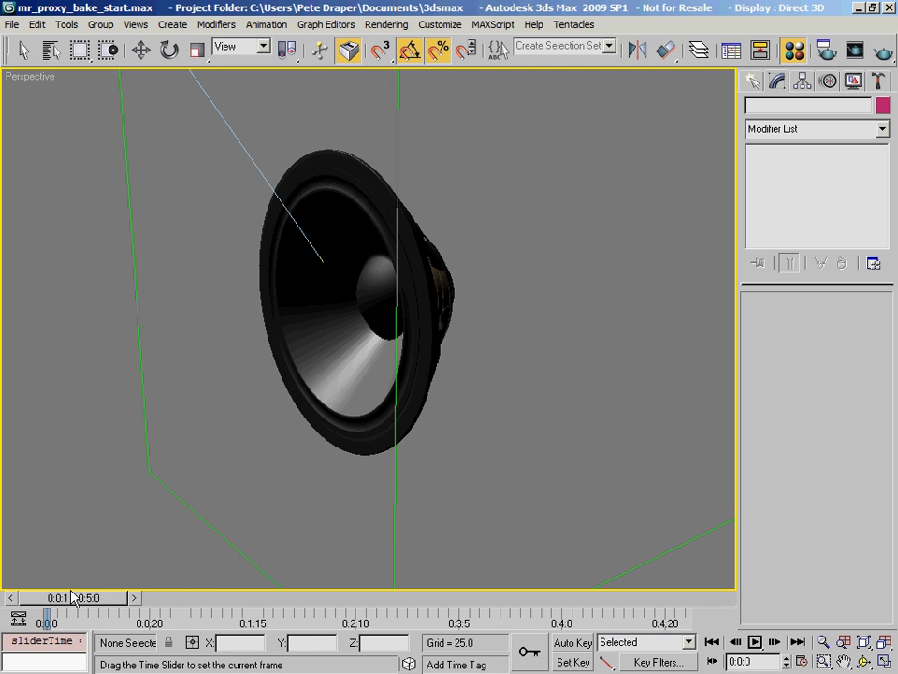
{"action": "left_click_drag", "start_coordinate": [62, 599], "coordinate": [106, 597]}
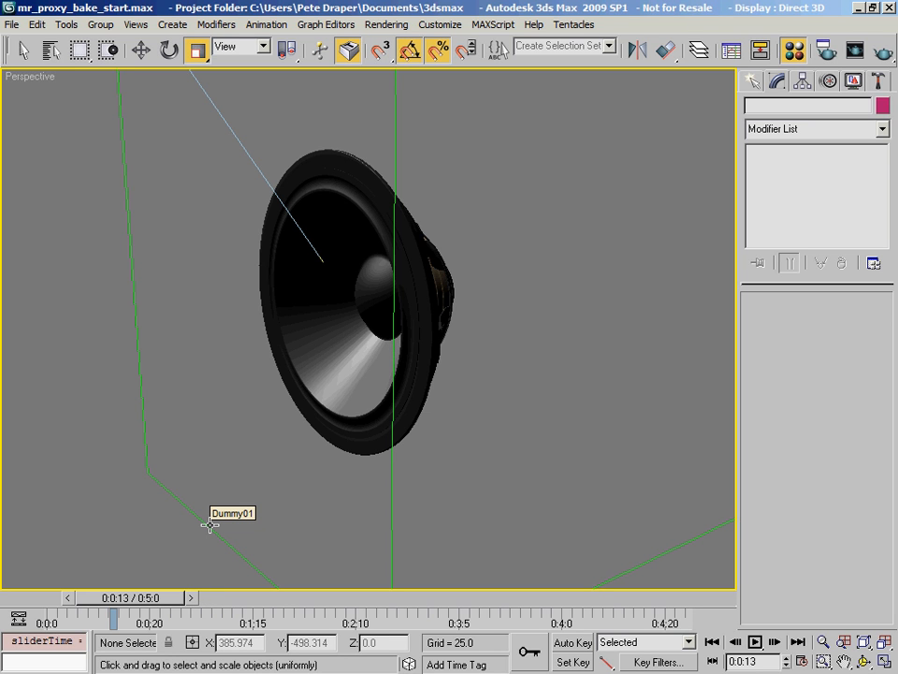
{"action": "key", "text": "F3"}
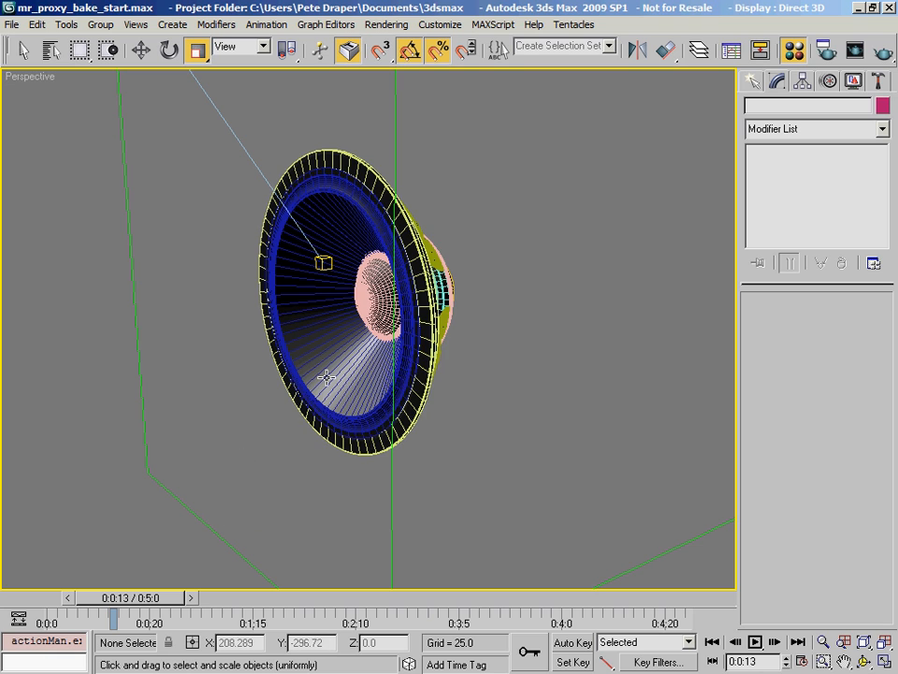
Examine the speaker ring and the speaker cone's modifier stack, viewing the assembly and its surrounding dummy from several angles.
{"action": "left_click", "coordinate": [421, 385]}
{"action": "middle_click_drag", "start_coordinate": [421, 385], "coordinate": [398, 387], "text": "alt"}
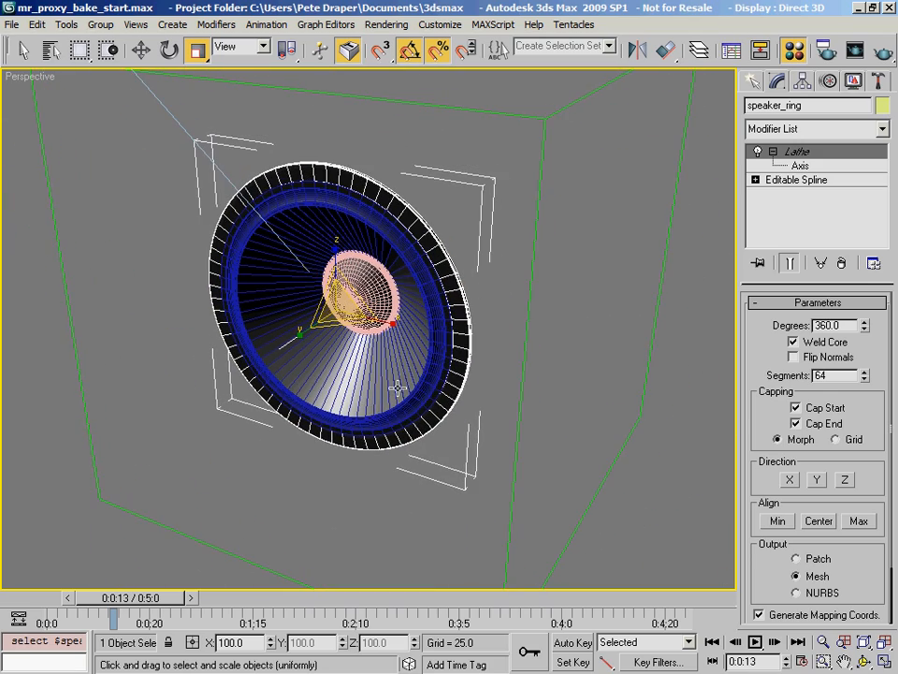
{"action": "middle_click_drag", "start_coordinate": [332, 379], "coordinate": [356, 323], "text": "alt"}
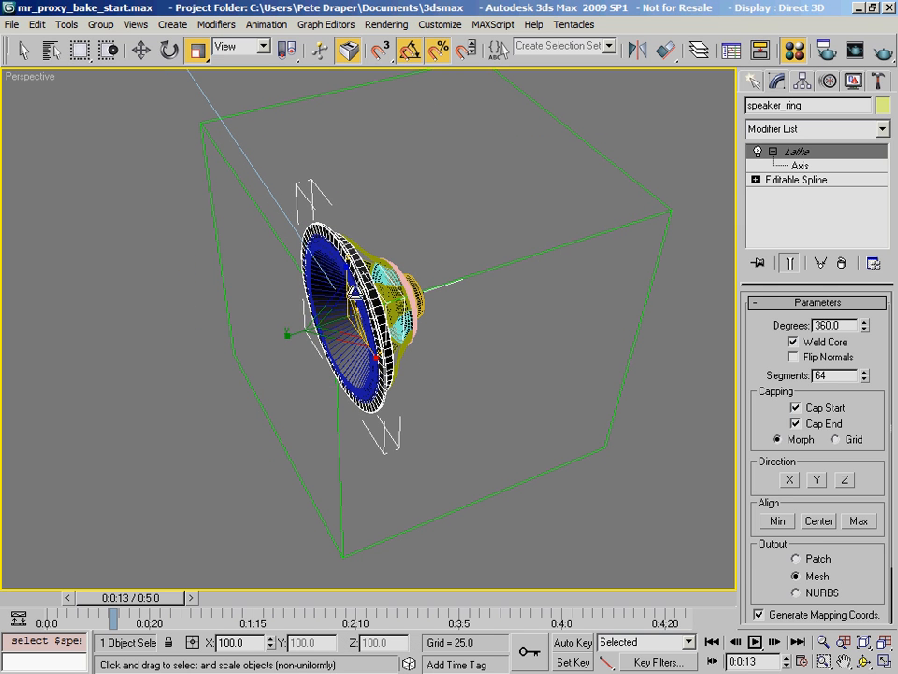
{"action": "middle_click_drag", "start_coordinate": [342, 323], "coordinate": [363, 283], "text": "alt"}
{"action": "left_click", "coordinate": [317, 290]}
{"action": "middle_click_drag", "start_coordinate": [311, 346], "coordinate": [334, 300], "text": "alt"}
{"action": "left_click", "coordinate": [353, 302]}
{"action": "left_click", "coordinate": [346, 325]}
{"action": "mouse_move", "coordinate": [343, 329]}
{"action": "middle_mouse_down", "text": "alt"}
{"action": "mouse_move", "coordinate": [423, 281]}
{"action": "mouse_move", "coordinate": [328, 371]}
{"action": "mouse_move", "coordinate": [307, 419]}
{"action": "mouse_move", "coordinate": [477, 324]}
{"action": "mouse_move", "coordinate": [503, 324]}
{"action": "mouse_move", "coordinate": [446, 342]}
{"action": "mouse_move", "coordinate": [429, 376]}
{"action": "mouse_move", "coordinate": [437, 333]}
{"action": "mouse_move", "coordinate": [410, 326]}
{"action": "mouse_move", "coordinate": [387, 338]}
{"action": "mouse_move", "coordinate": [341, 339]}
{"action": "middle_mouse_up", "text": "alt"}
{"action": "scroll", "coordinate": [369, 319], "scroll_direction": "up", "scroll_amount": 5}
{"action": "scroll", "coordinate": [411, 327], "scroll_direction": "down", "scroll_amount": 3}
{"action": "key", "text": "ctrl+e"}
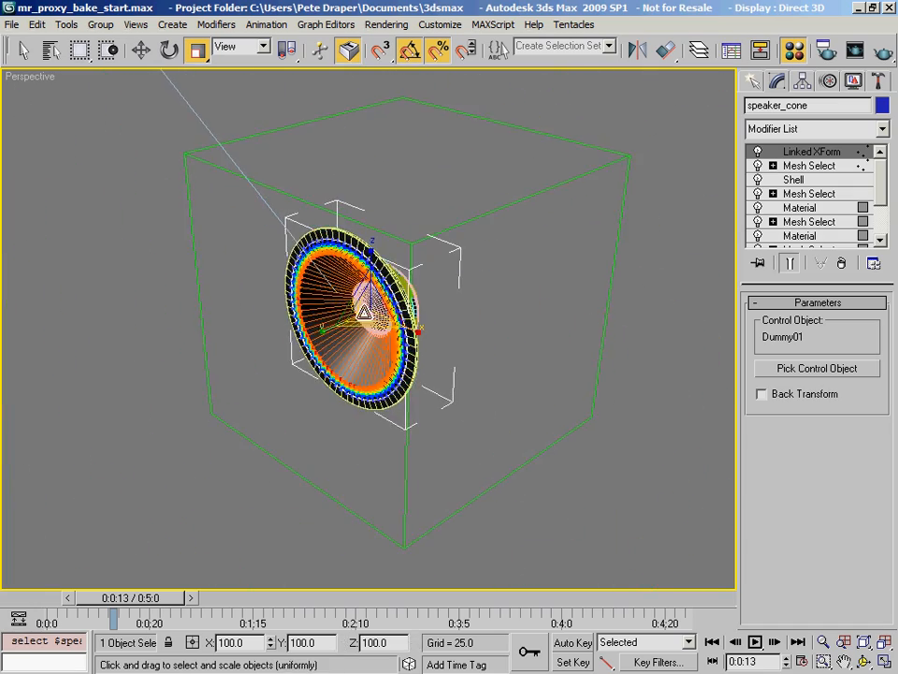
Return the animation to its first frame, 0:0:0.
{"action": "left_click_drag", "start_coordinate": [173, 606], "coordinate": [141, 604]}
{"action": "middle_click_drag", "start_coordinate": [321, 370], "coordinate": [357, 363], "text": "alt"}
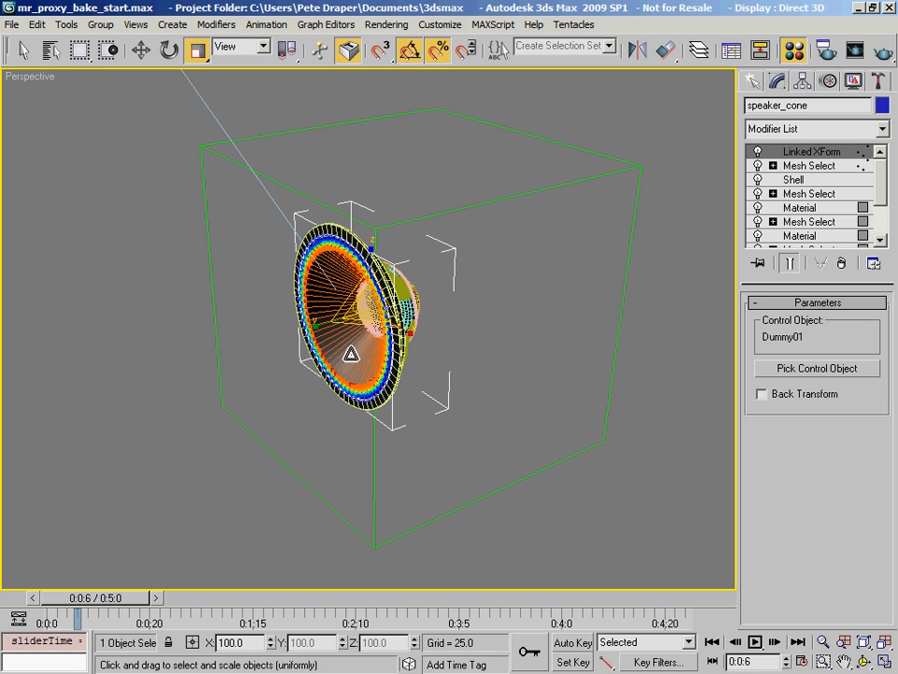
{"action": "key", "text": "Home"}
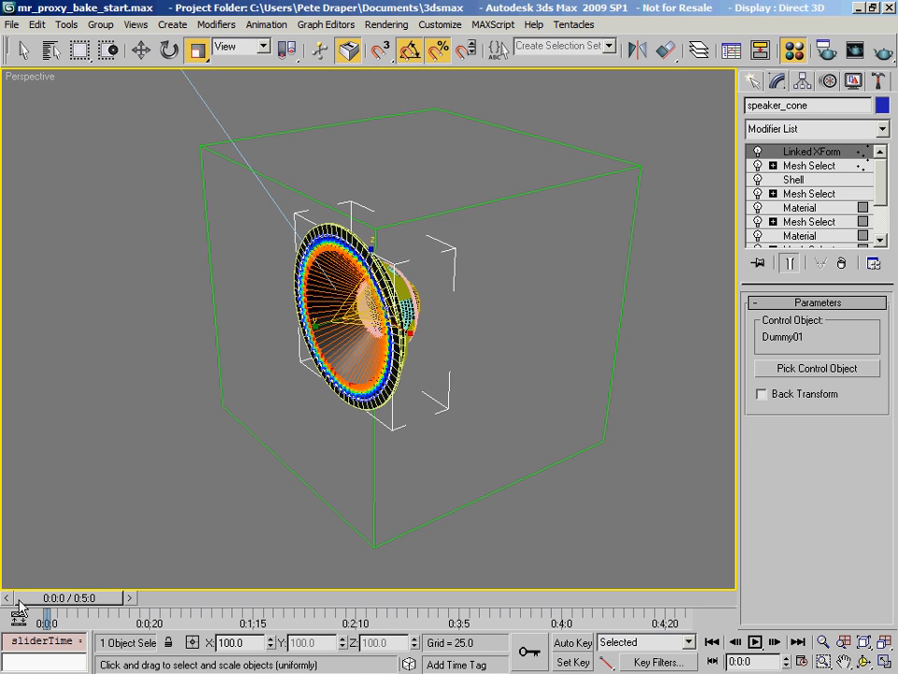
Select the whole speaker assembly but exclude the large dummy box surrounding it.
{"action": "left_click", "coordinate": [24, 51]}
{"action": "middle_click_drag", "start_coordinate": [430, 362], "coordinate": [178, 172]}
{"action": "scroll", "coordinate": [418, 375], "scroll_direction": "up", "scroll_amount": 2}
{"action": "left_click_drag", "start_coordinate": [366, 372], "coordinate": [445, 493]}
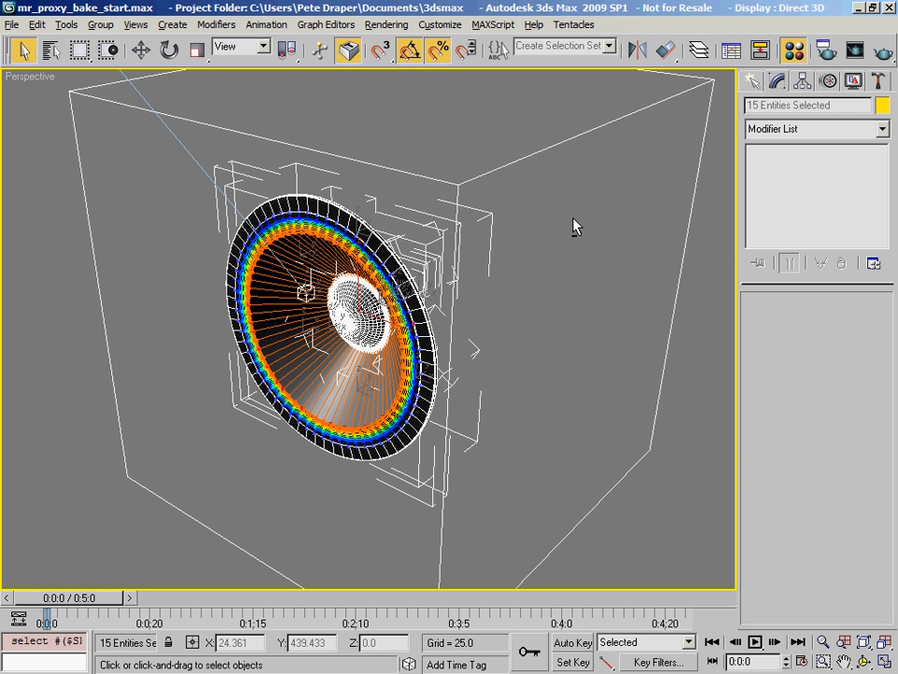
{"action": "left_click", "coordinate": [490, 169], "text": "alt"}
{"action": "middle_click_drag", "start_coordinate": [499, 237], "coordinate": [495, 338], "text": "alt"}
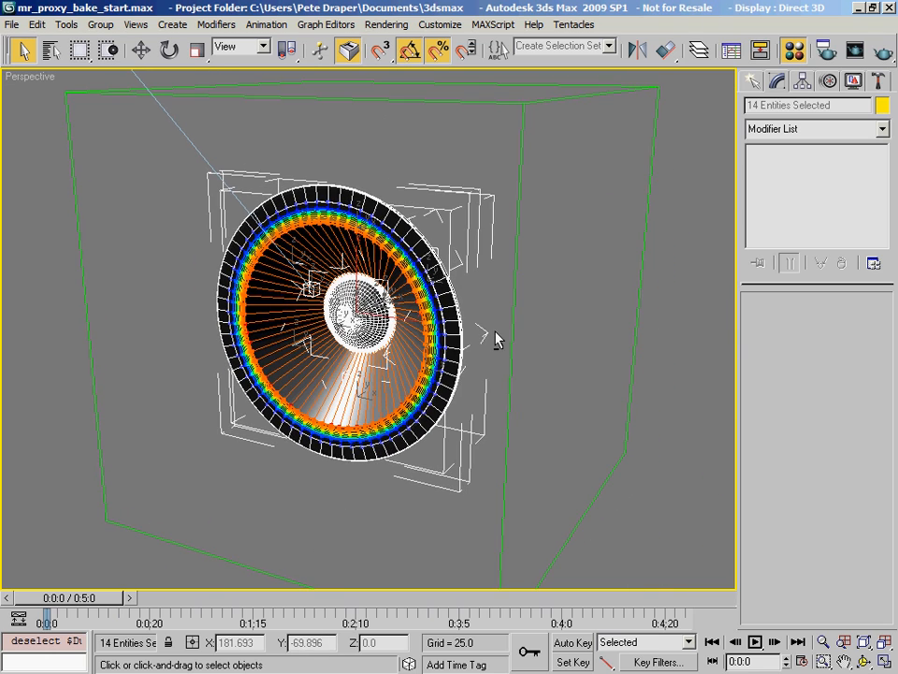
Restrict the selection to the twelve speaker parts, without the lights and light target, and clone them.
{"action": "key", "text": "h"}
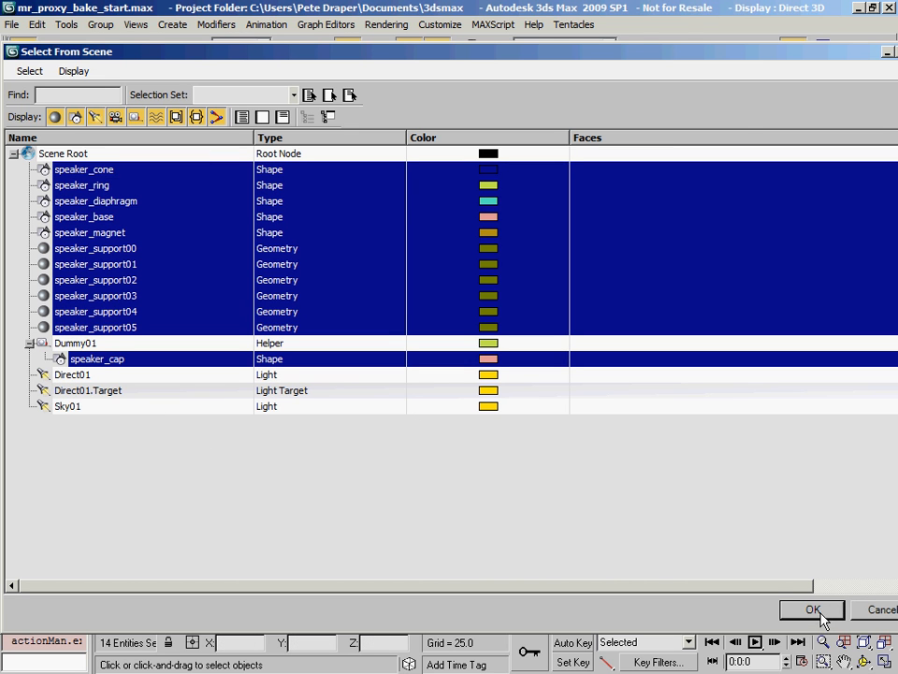
{"action": "left_click", "coordinate": [820, 611]}
{"action": "key", "text": "ctrl+v"}
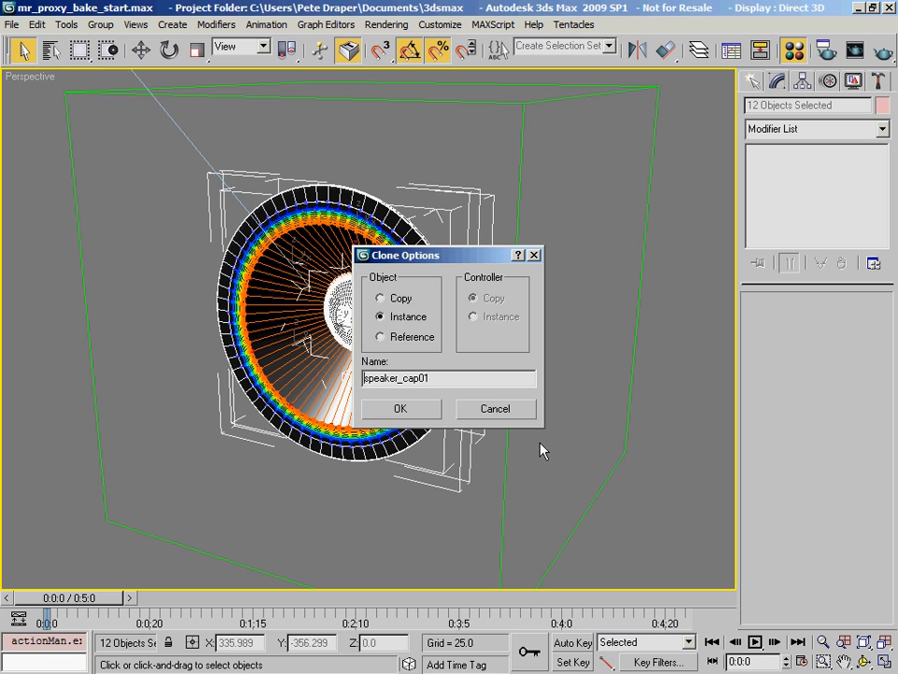
{"action": "left_click", "coordinate": [417, 411]}
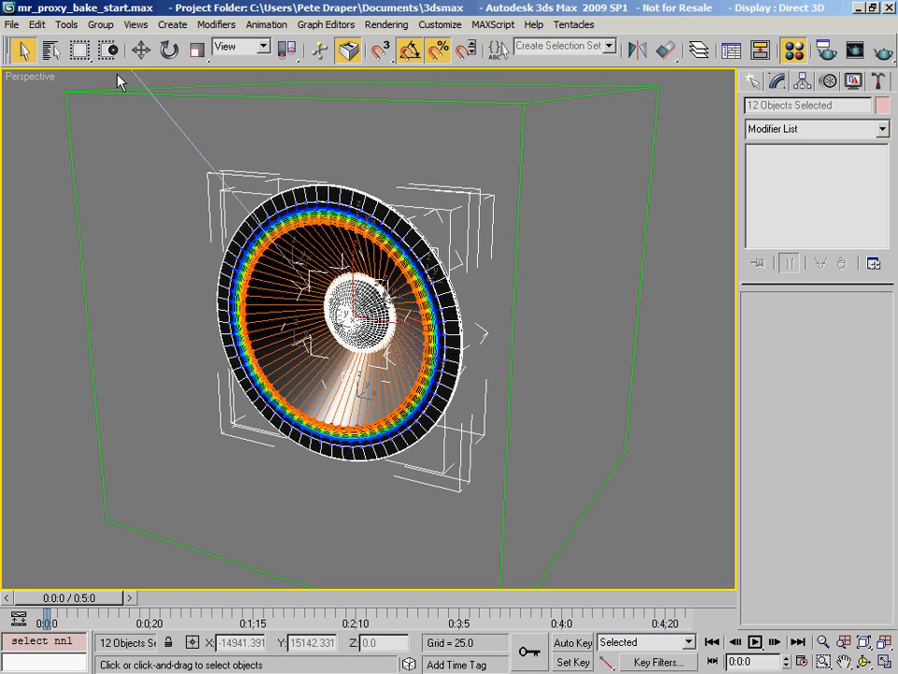
Unlink the cloned speaker parts so none of them stays parented to the dummy.
{"action": "left_click_drag", "start_coordinate": [232, 62], "coordinate": [535, 56]}
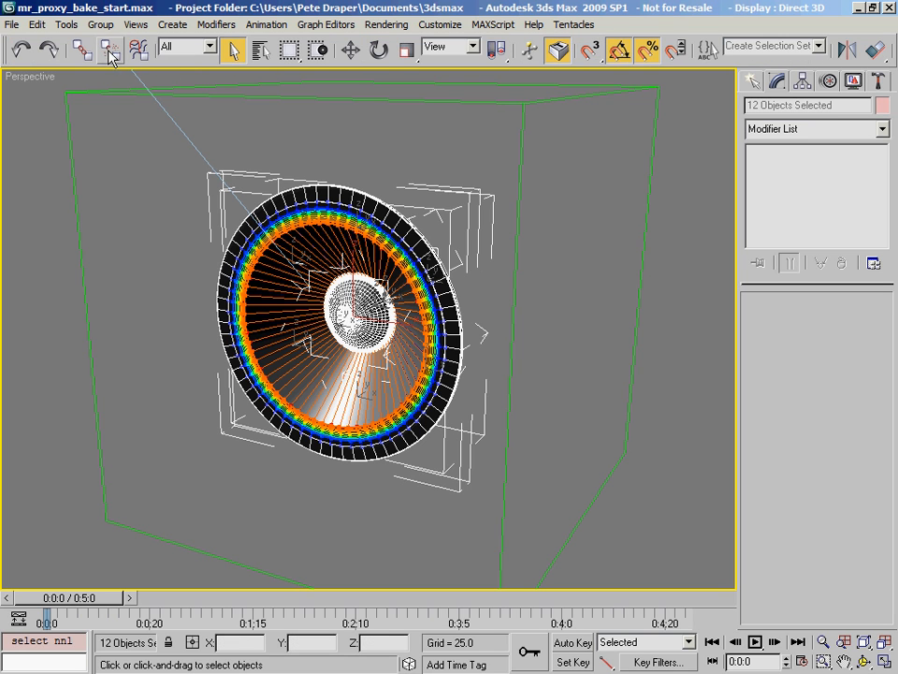
{"action": "middle_click_drag", "start_coordinate": [281, 393], "coordinate": [187, 388], "text": "alt"}
{"action": "left_click_drag", "start_coordinate": [97, 601], "coordinate": [56, 601]}
{"action": "key", "text": "q"}
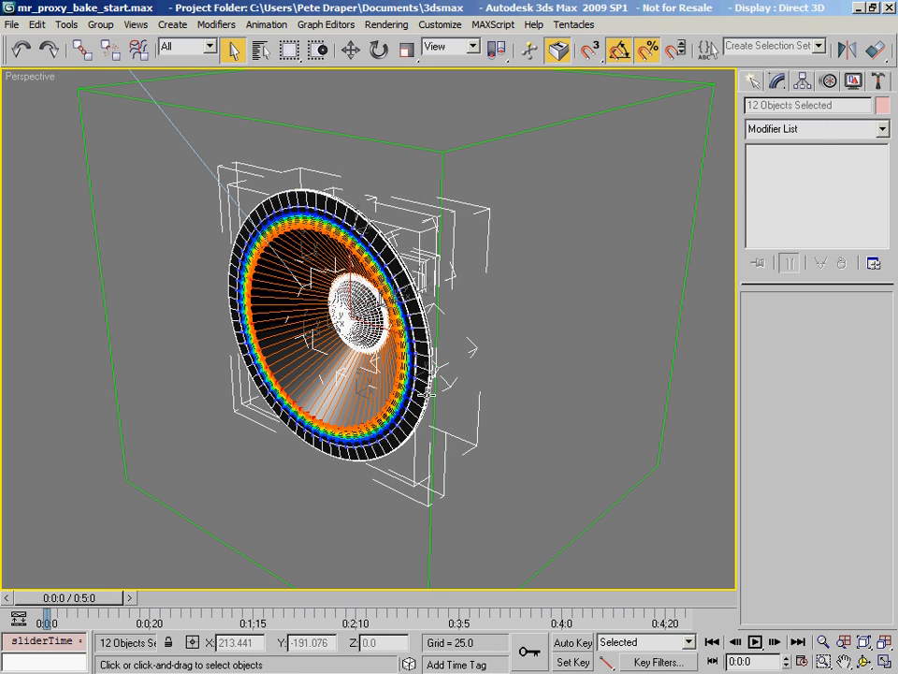
Select the original and cloned speaker cones in turn to compare them, and undo those selections.
{"action": "left_click", "coordinate": [347, 390]}
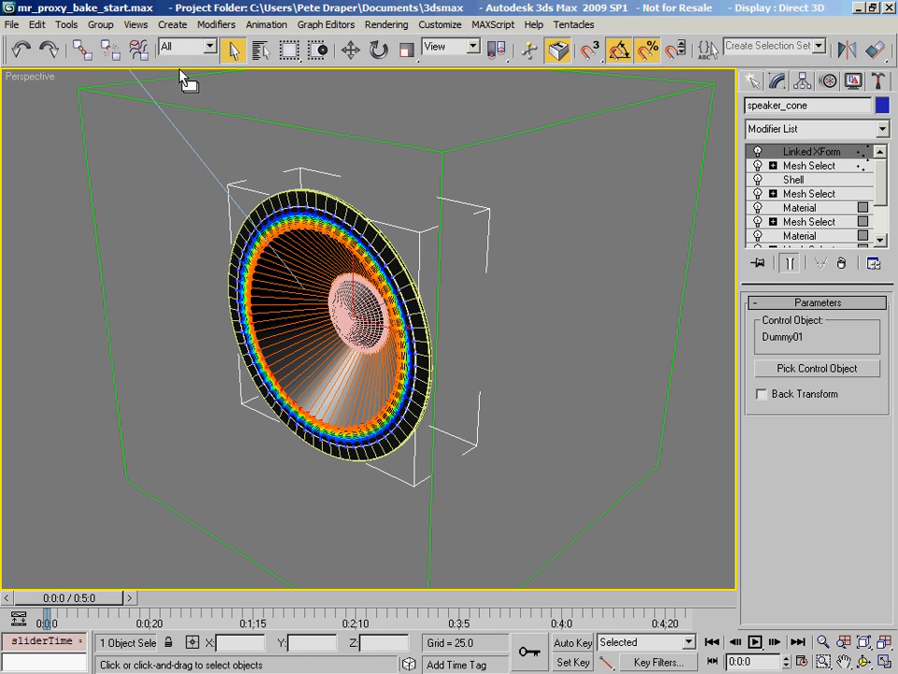
{"action": "left_click", "coordinate": [339, 383]}
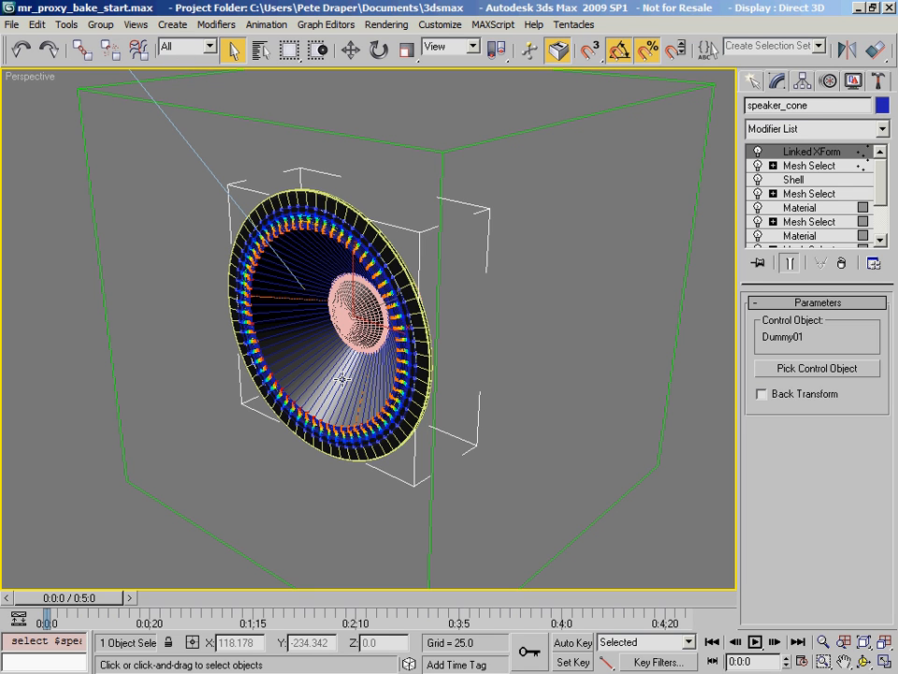
{"action": "left_click", "coordinate": [342, 378]}
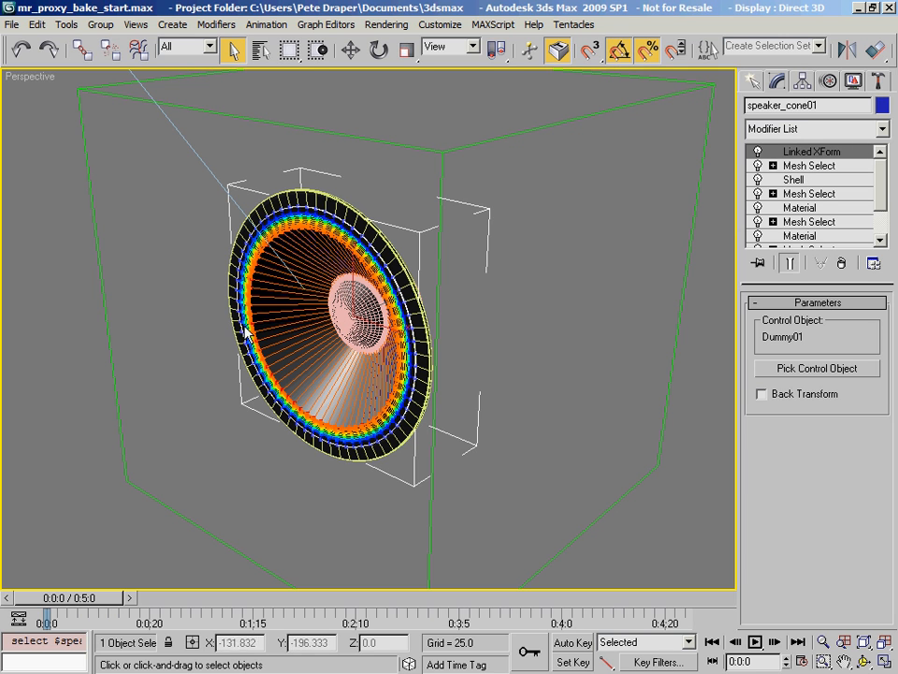
{"action": "right_click", "coordinate": [21, 49]}
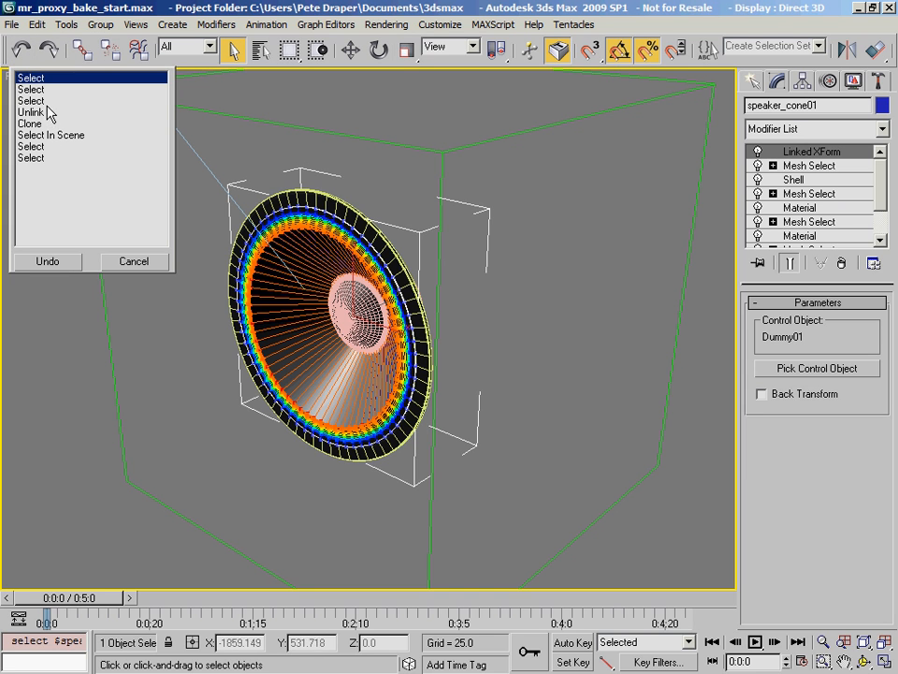
{"action": "left_click", "coordinate": [45, 259]}
Convert the twelve cloned speaker parts to Editable Poly and isolate them in the viewport.
{"action": "mouse_move", "coordinate": [163, 285]}
{"action": "middle_mouse_down", "text": "alt"}
{"action": "mouse_move", "coordinate": [248, 288]}
{"action": "mouse_move", "coordinate": [168, 287]}
{"action": "middle_mouse_up", "text": "alt"}
{"action": "right_click", "coordinate": [329, 319]}
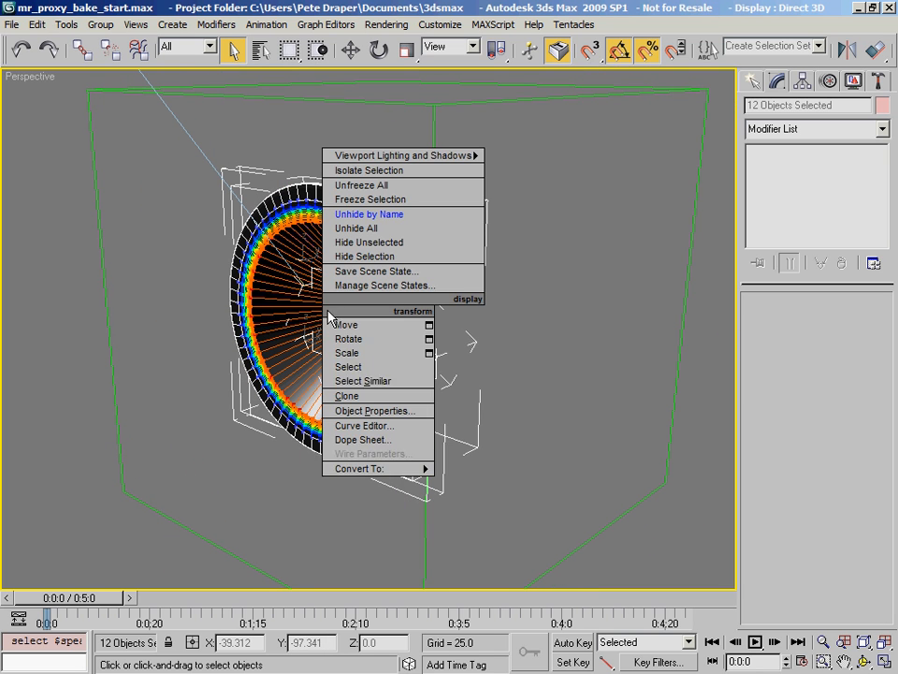
{"action": "mouse_move", "coordinate": [374, 468]}
{"action": "left_click", "coordinate": [259, 483]}
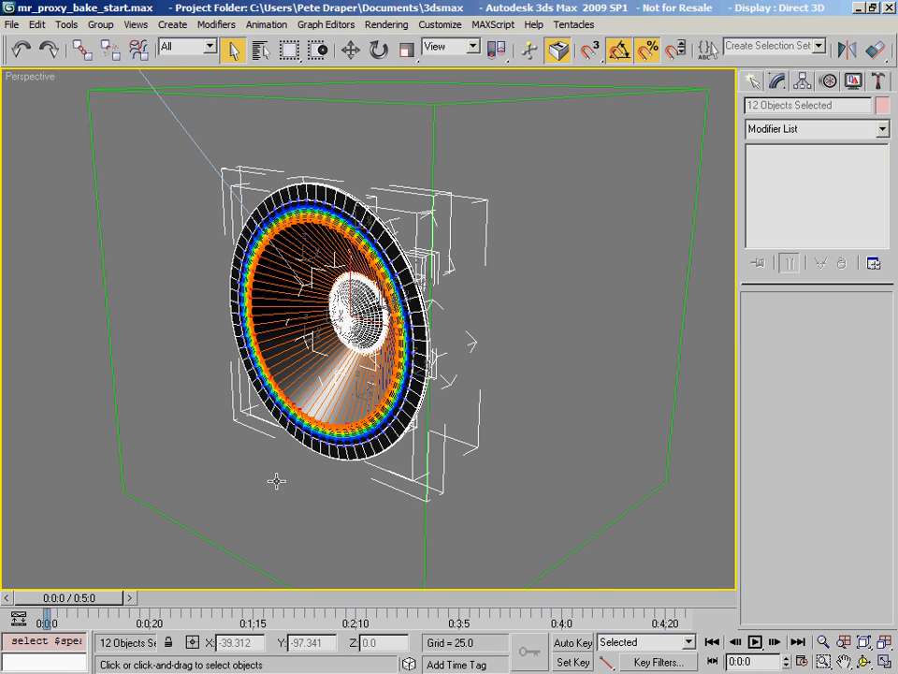
{"action": "key", "text": "alt+q"}
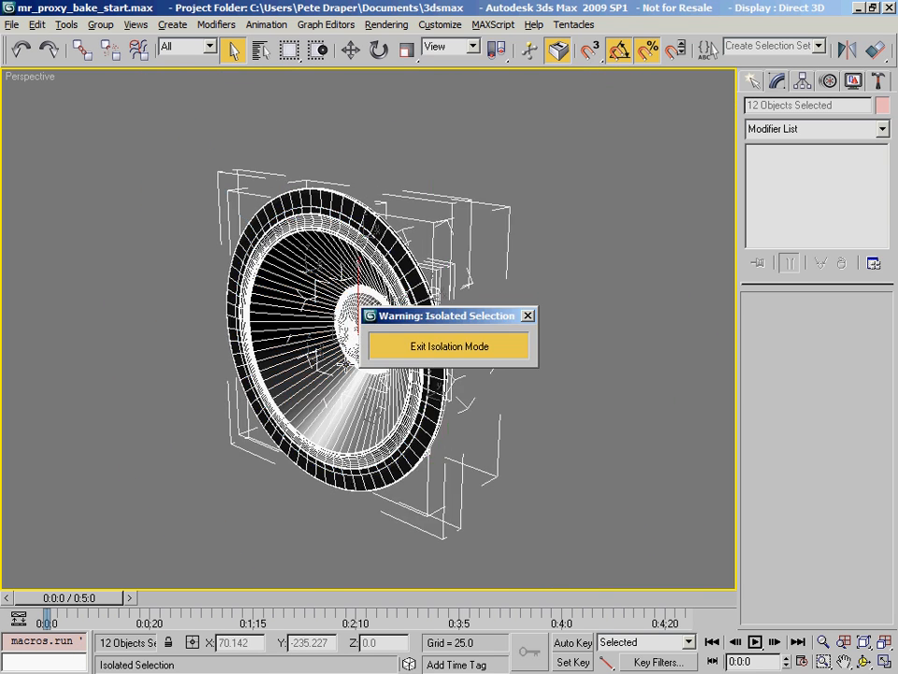
{"action": "left_click_drag", "start_coordinate": [453, 315], "coordinate": [591, 68]}
Select the cloned speaker magnet at the rear and widen its modifier settings to show the Edit Geometry options.
{"action": "left_click_drag", "start_coordinate": [110, 598], "coordinate": [78, 611]}
{"action": "middle_click_drag", "start_coordinate": [338, 333], "coordinate": [248, 350], "text": "alt"}
{"action": "left_click", "coordinate": [440, 348]}
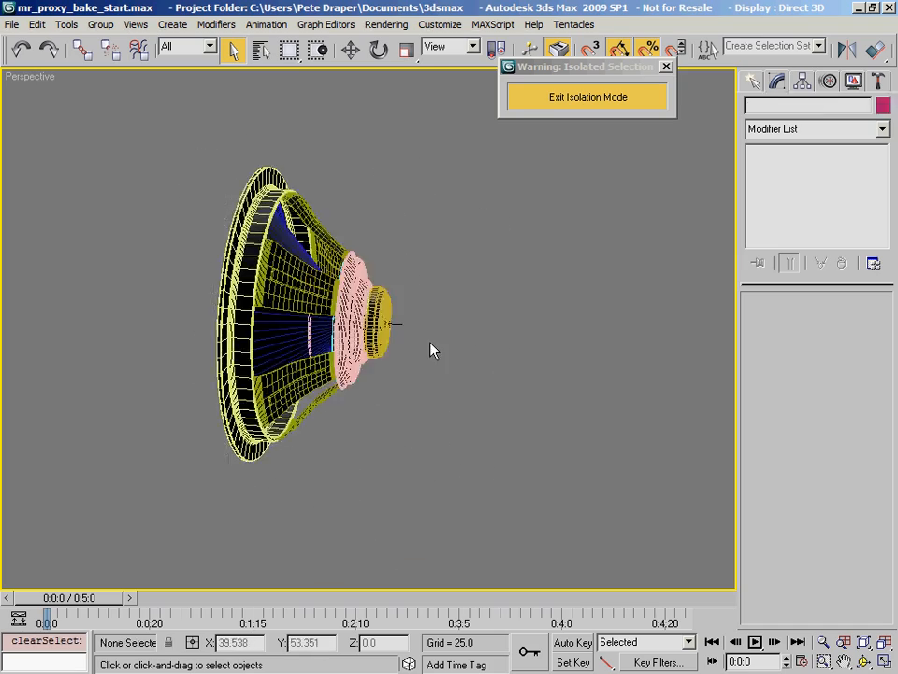
{"action": "left_click", "coordinate": [383, 327]}
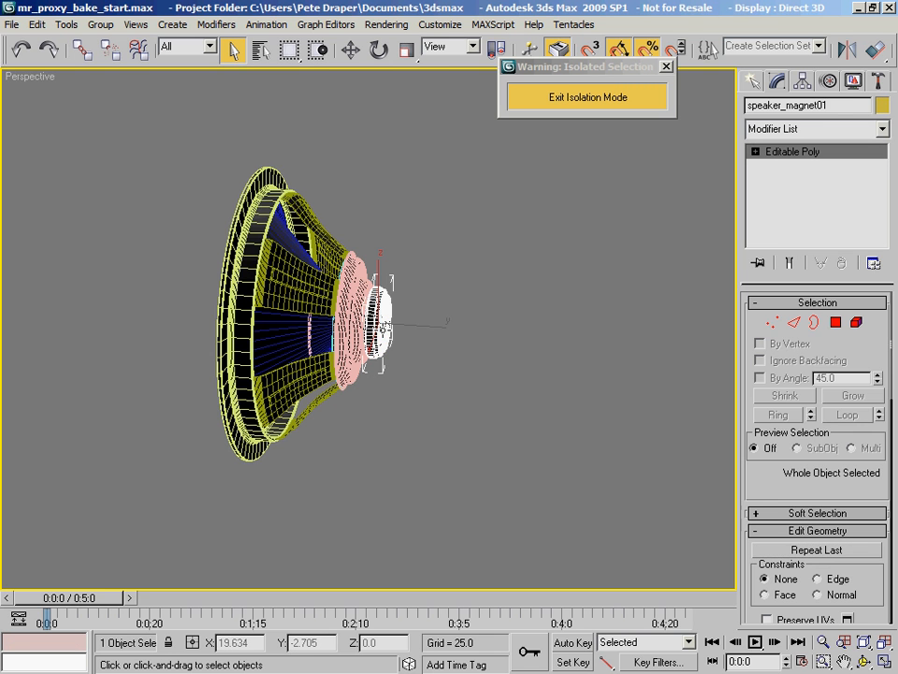
{"action": "middle_click_drag", "start_coordinate": [408, 319], "coordinate": [440, 327], "text": "alt"}
{"action": "left_click_drag", "start_coordinate": [830, 104], "coordinate": [740, 104]}
{"action": "middle_click_drag", "start_coordinate": [561, 206], "coordinate": [456, 299], "text": "alt"}
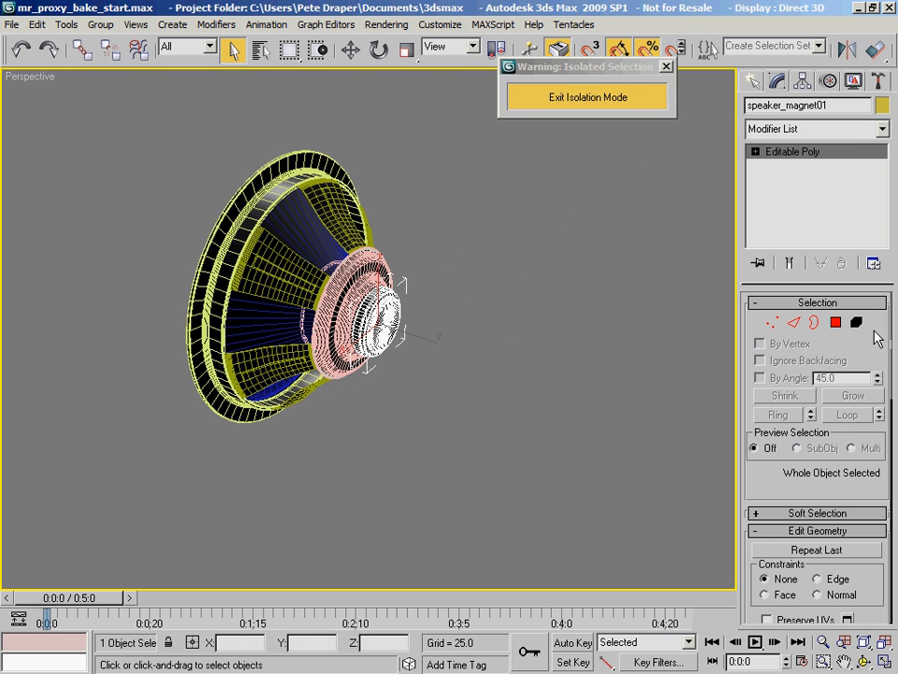
{"action": "left_click_drag", "start_coordinate": [739, 502], "coordinate": [652, 496]}
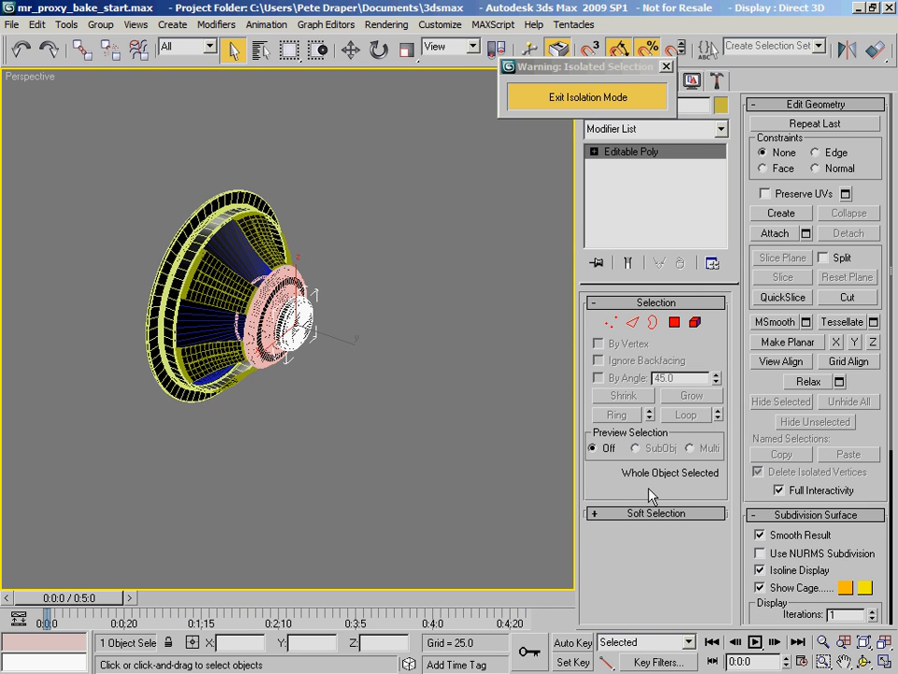
{"action": "left_click_drag", "start_coordinate": [580, 66], "coordinate": [462, 99]}
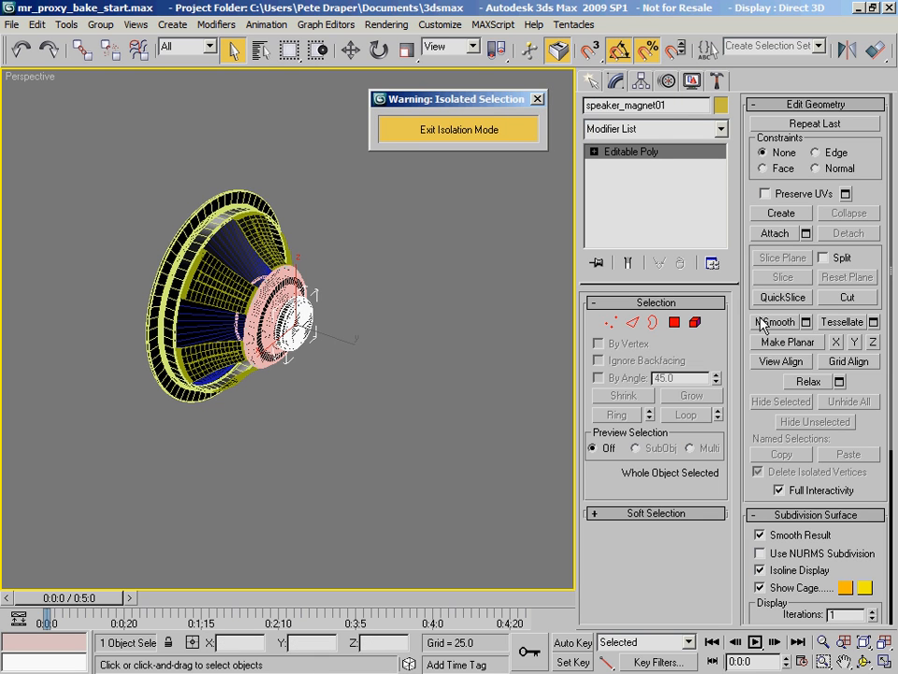
Attach all the other cloned parts to the magnet, using Match Material IDs to Material with Condense Material and IDs on.
{"action": "left_click", "coordinate": [806, 234]}
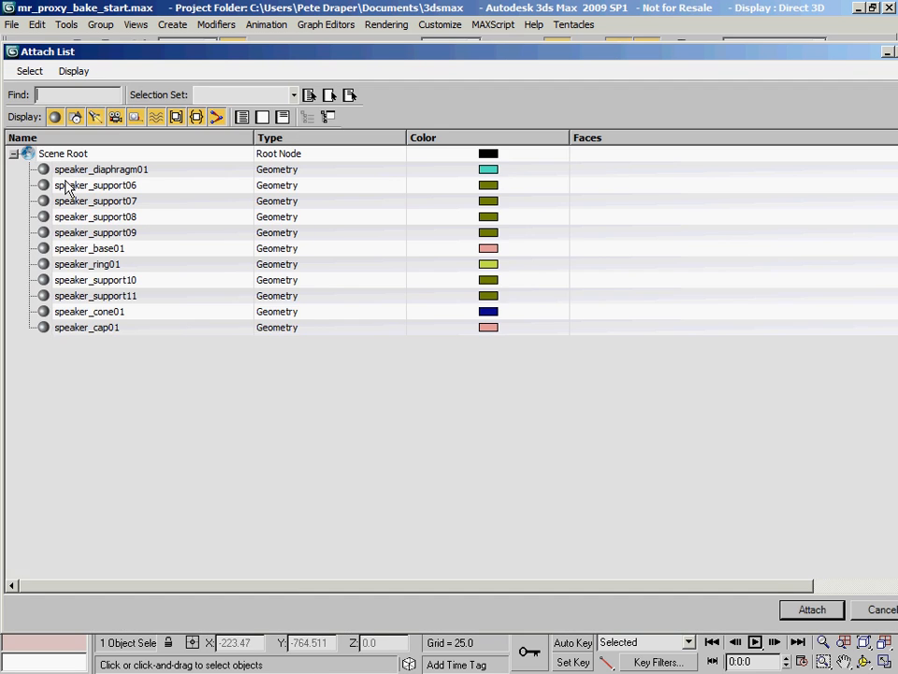
{"action": "left_click_drag", "start_coordinate": [121, 170], "coordinate": [128, 339]}
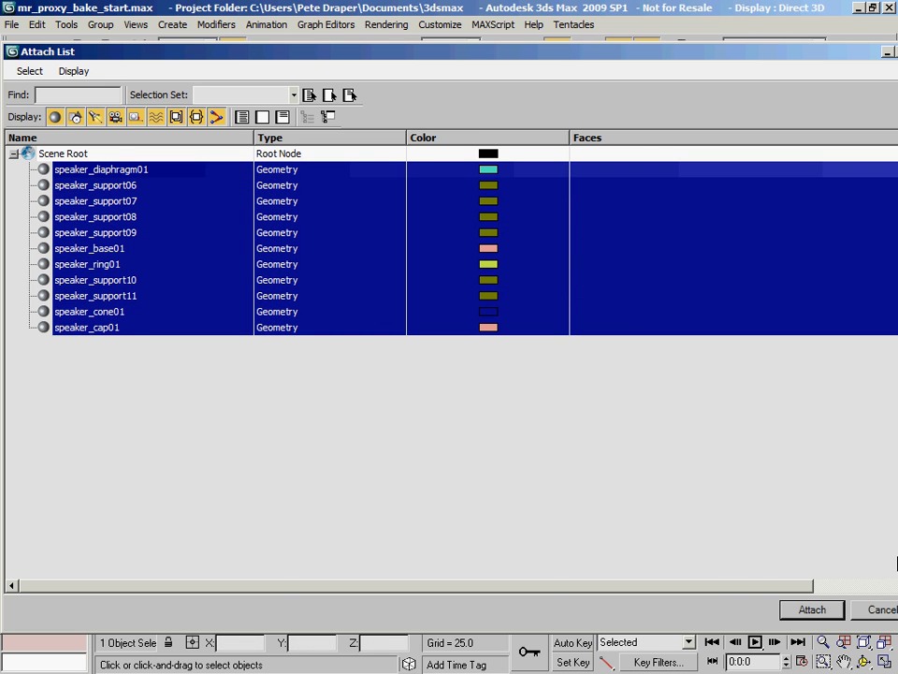
{"action": "left_click", "coordinate": [811, 610]}
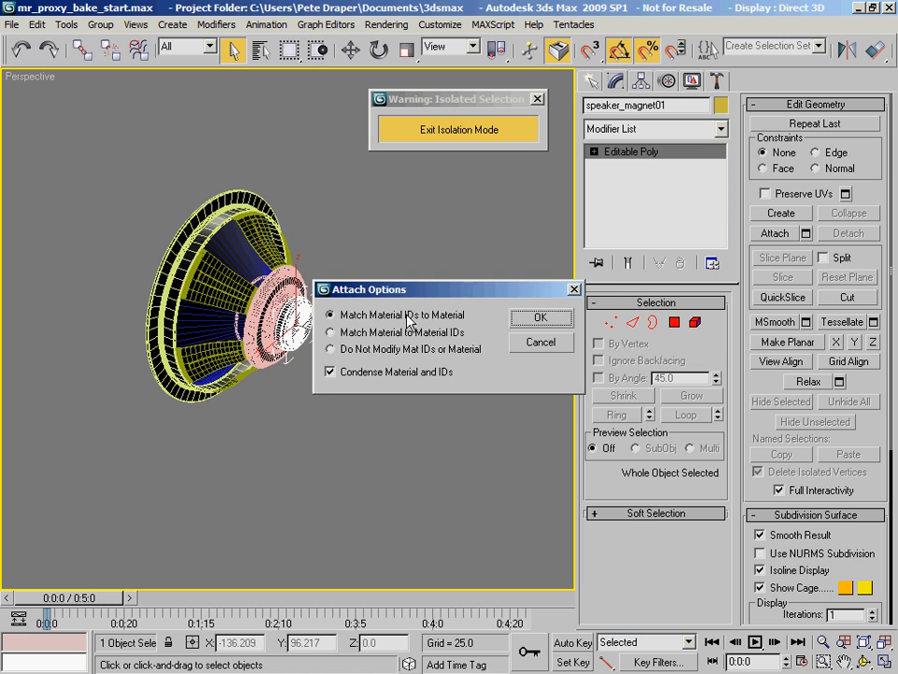
{"action": "left_click_drag", "start_coordinate": [377, 294], "coordinate": [343, 399]}
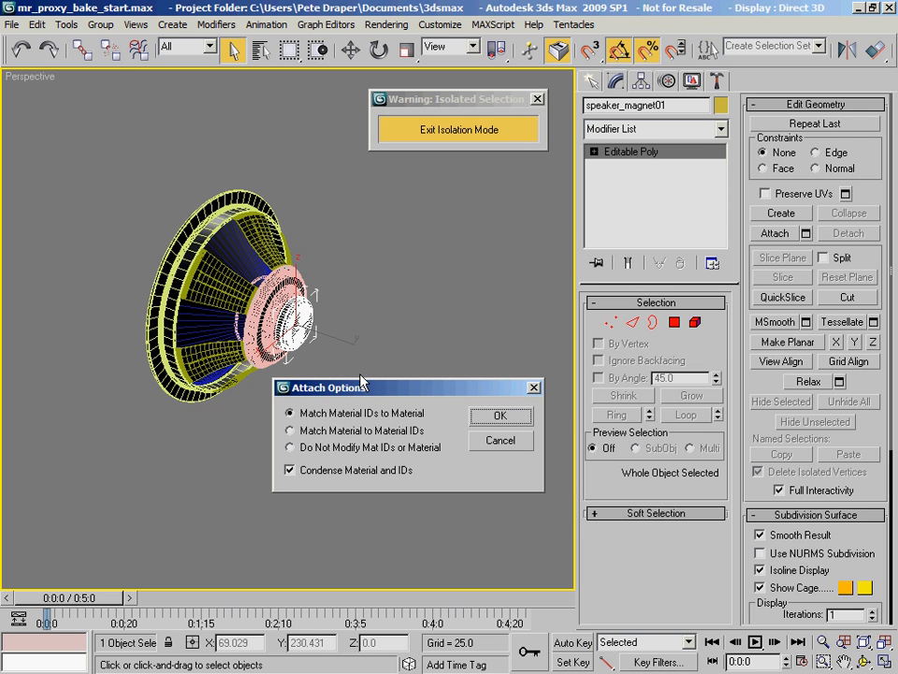
{"action": "left_click", "coordinate": [496, 423]}
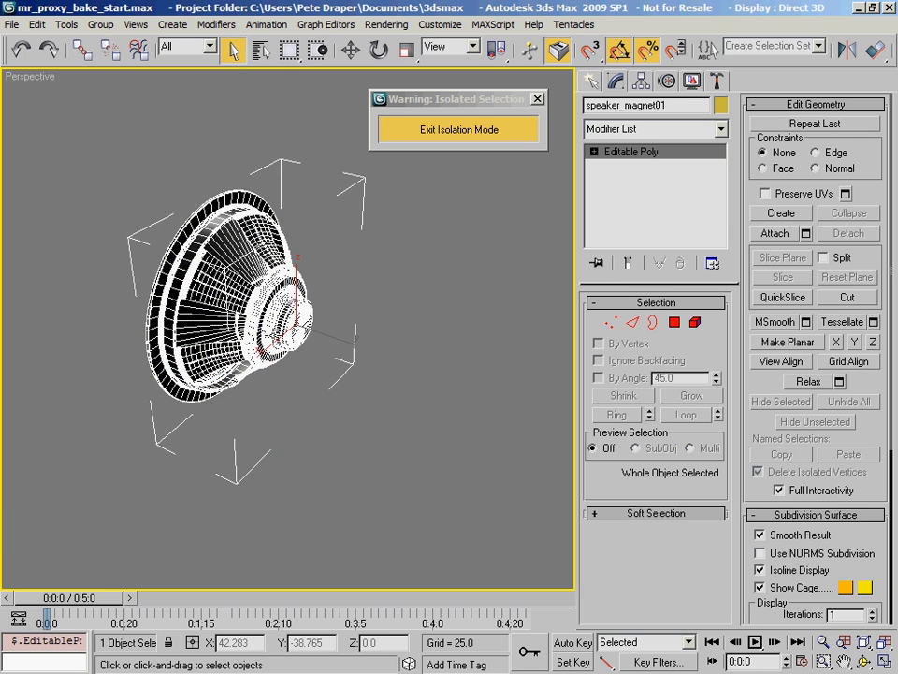
Sample the combined speaker mesh's material into an unused Material Editor slot.
{"action": "middle_click_drag", "start_coordinate": [206, 260], "coordinate": [283, 351]}
{"action": "mouse_move", "coordinate": [277, 356]}
{"action": "middle_mouse_down", "text": "alt"}
{"action": "mouse_move", "coordinate": [407, 331]}
{"action": "mouse_move", "coordinate": [527, 326]}
{"action": "mouse_move", "coordinate": [470, 319]}
{"action": "mouse_move", "coordinate": [438, 359]}
{"action": "mouse_move", "coordinate": [481, 361]}
{"action": "mouse_move", "coordinate": [516, 335]}
{"action": "mouse_move", "coordinate": [337, 330]}
{"action": "mouse_move", "coordinate": [351, 300]}
{"action": "mouse_move", "coordinate": [276, 337]}
{"action": "middle_mouse_up", "text": "alt"}
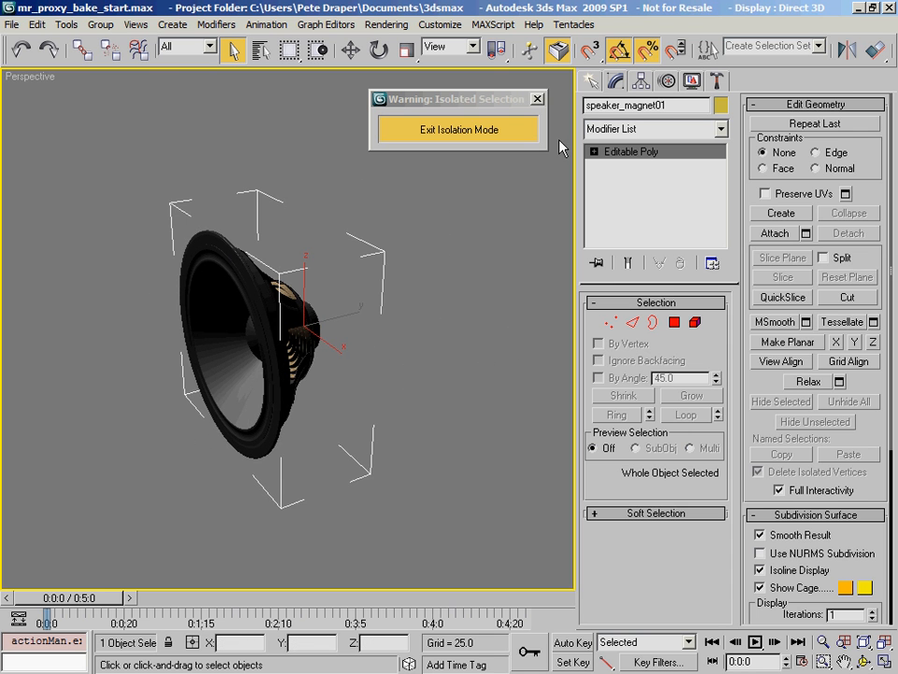
{"action": "left_click_drag", "start_coordinate": [745, 60], "coordinate": [519, 58]}
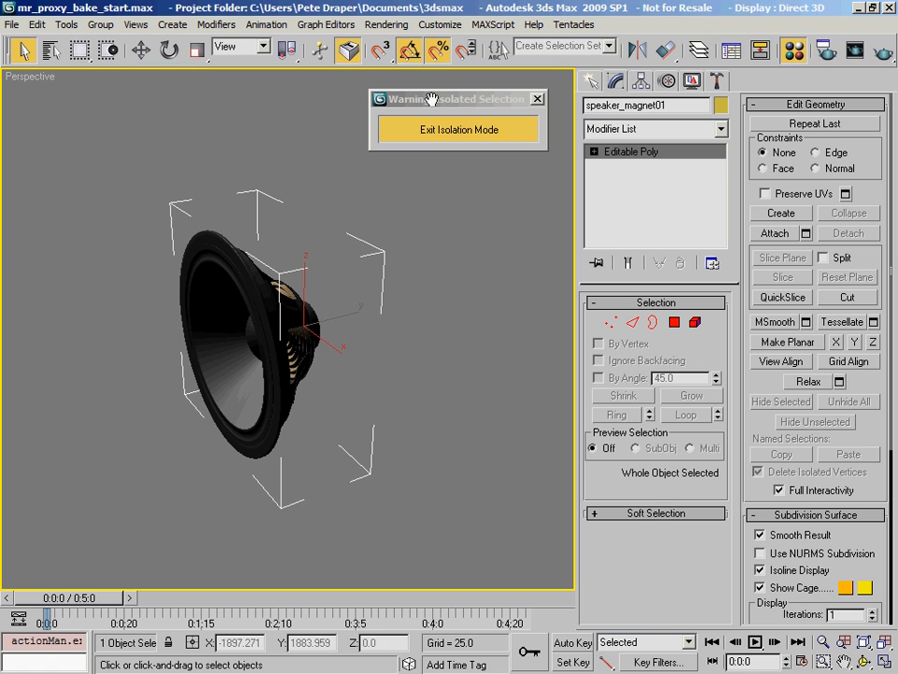
{"action": "left_click", "coordinate": [795, 53]}
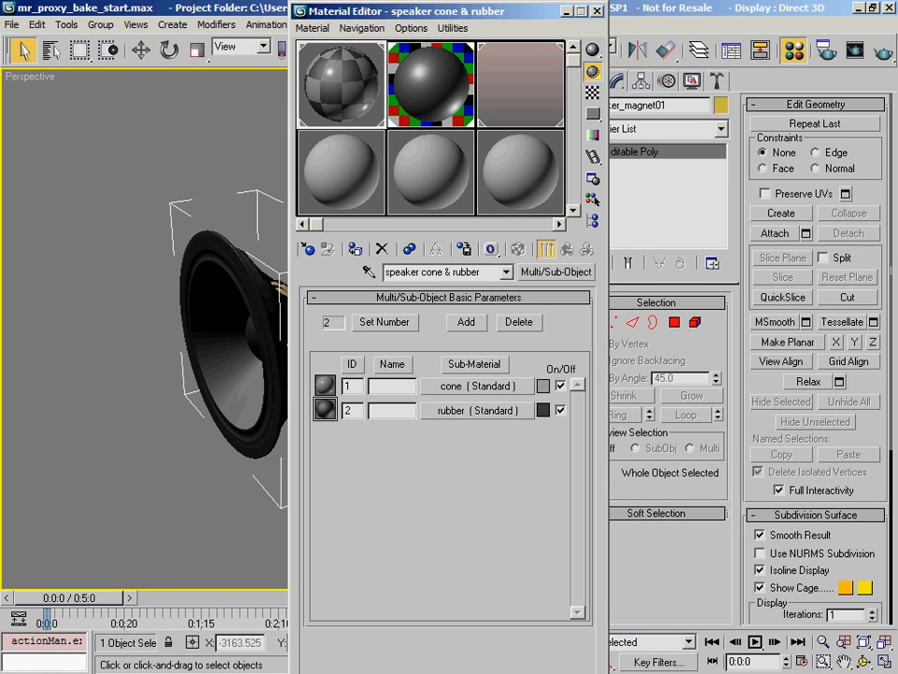
{"action": "left_click_drag", "start_coordinate": [458, 13], "coordinate": [668, 23]}
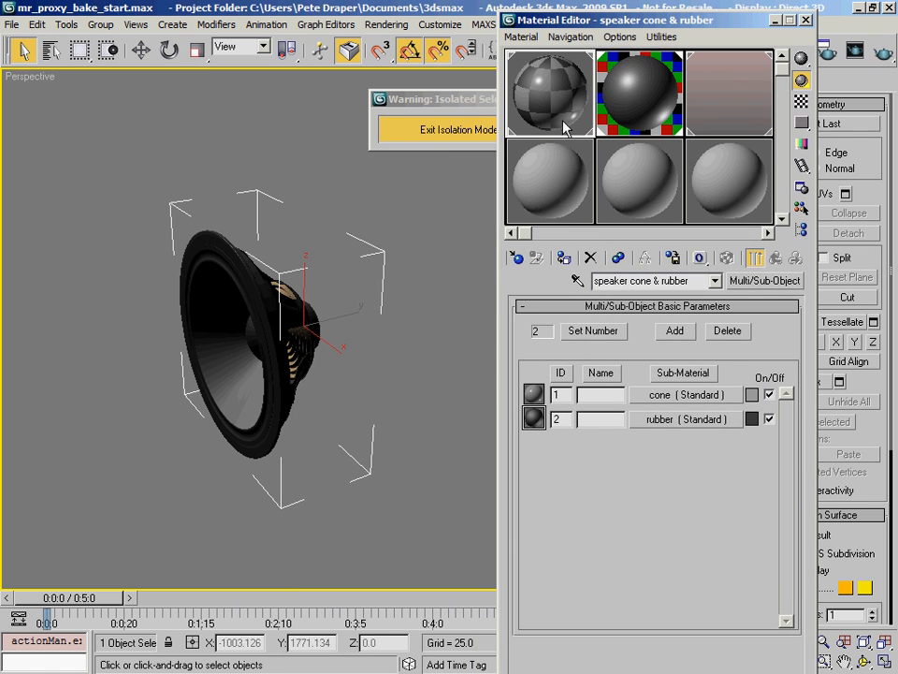
{"action": "left_click", "coordinate": [555, 172]}
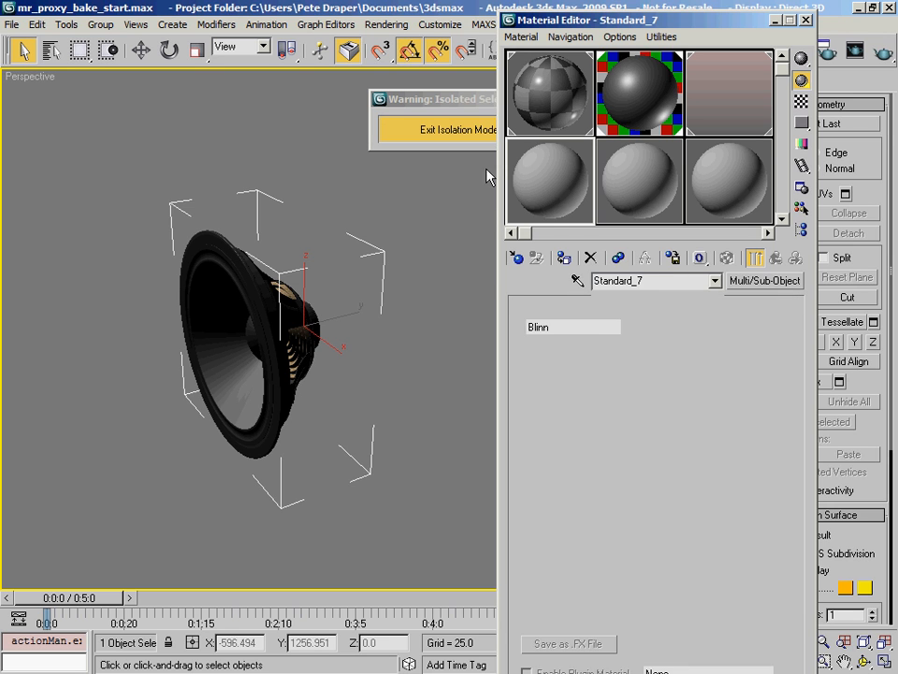
{"action": "left_click", "coordinate": [577, 281]}
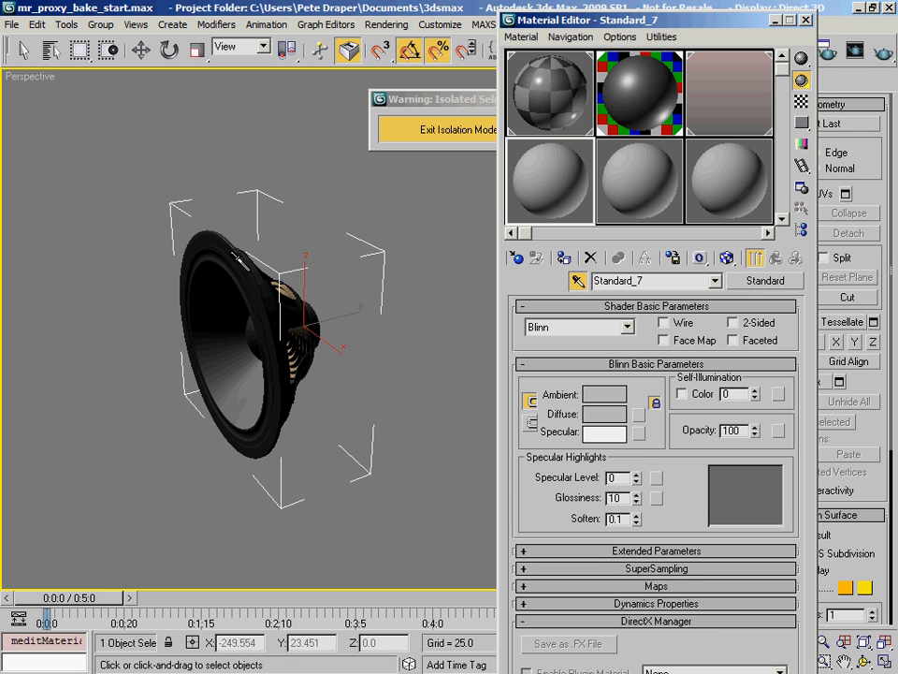
{"action": "left_click", "coordinate": [177, 199]}
{"action": "left_click_drag", "start_coordinate": [409, 14], "coordinate": [448, 61]}
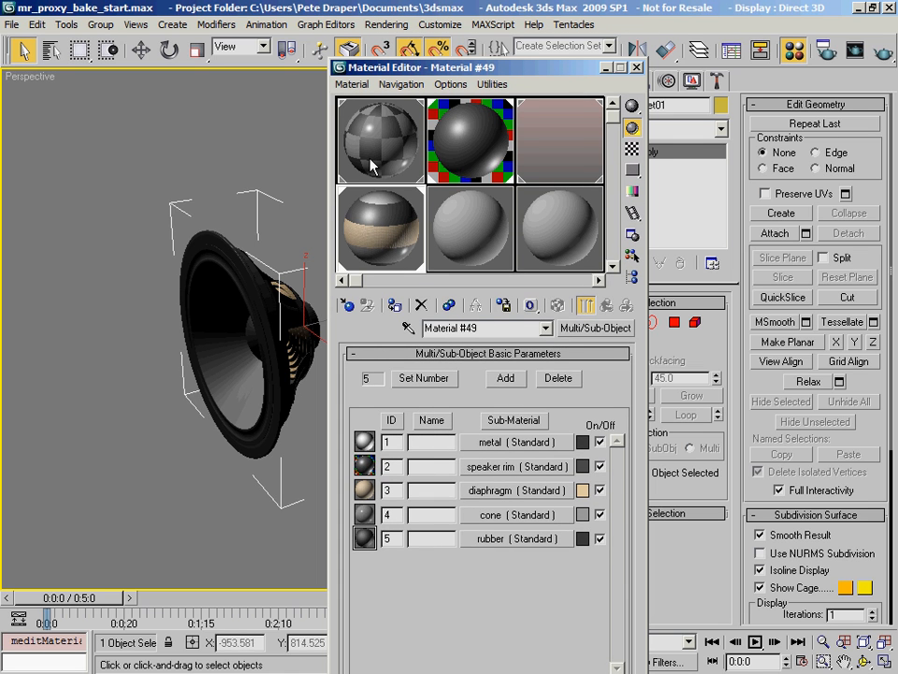
Compare the original speaker cone & rubber and speaker rim materials with the combined Multi/Sub-Object material, and close the Material Editor.
{"action": "left_click", "coordinate": [387, 131]}
{"action": "left_click", "coordinate": [477, 140]}
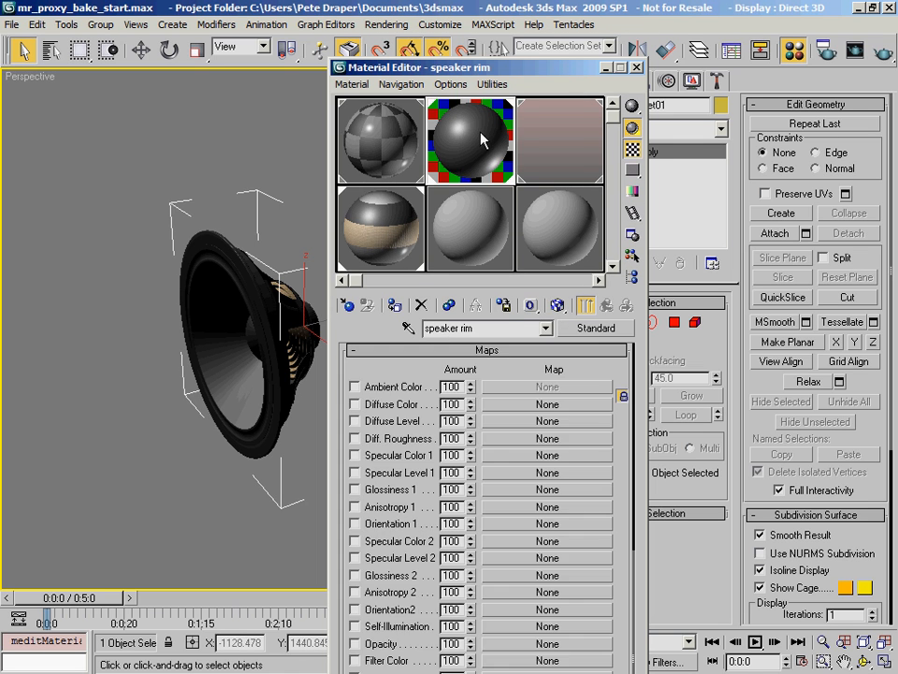
{"action": "left_click", "coordinate": [388, 140]}
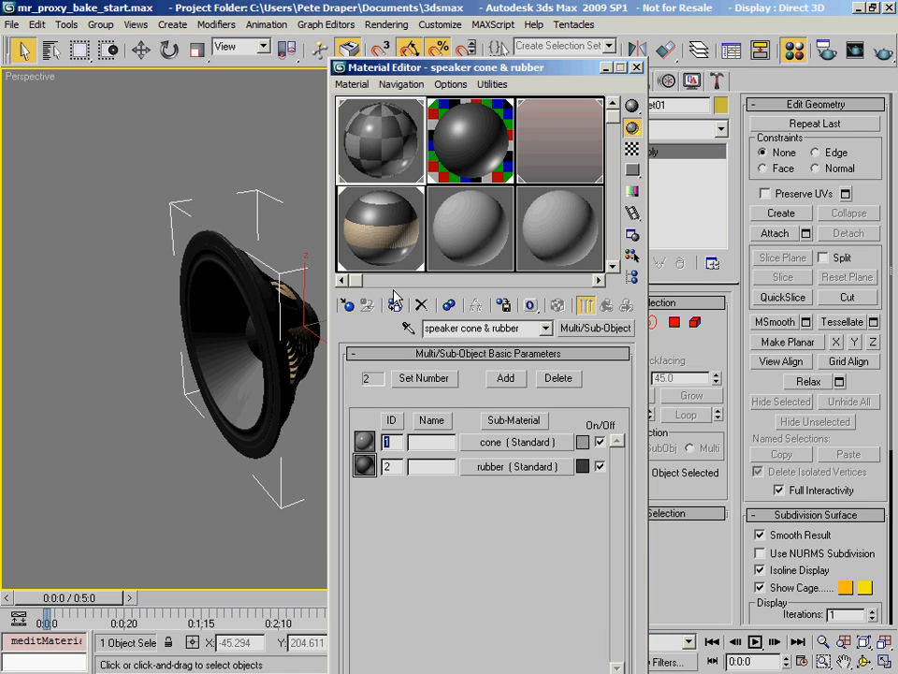
{"action": "left_click", "coordinate": [408, 248]}
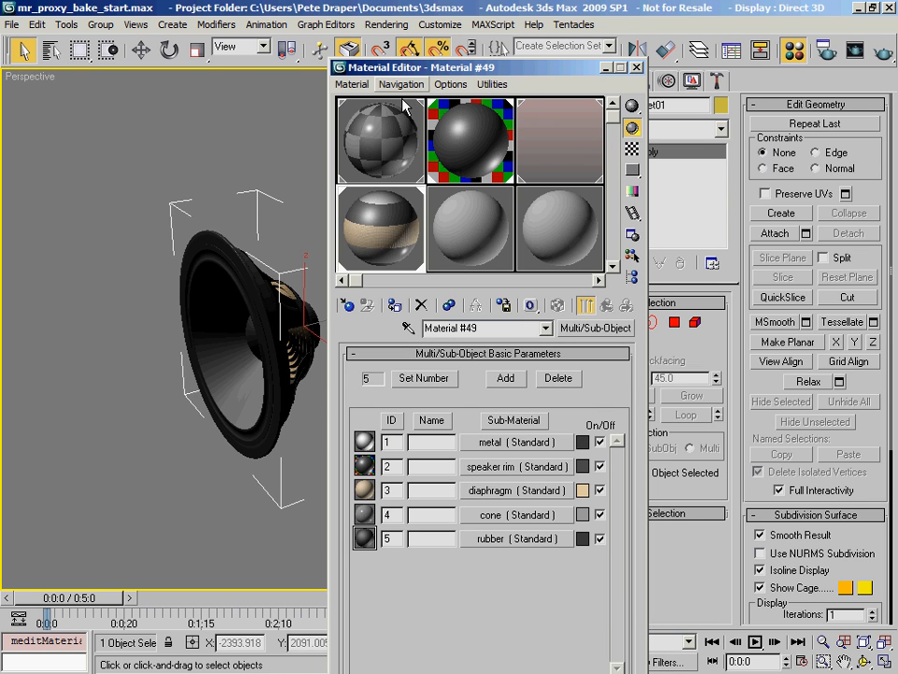
{"action": "left_click_drag", "start_coordinate": [407, 66], "coordinate": [528, 58]}
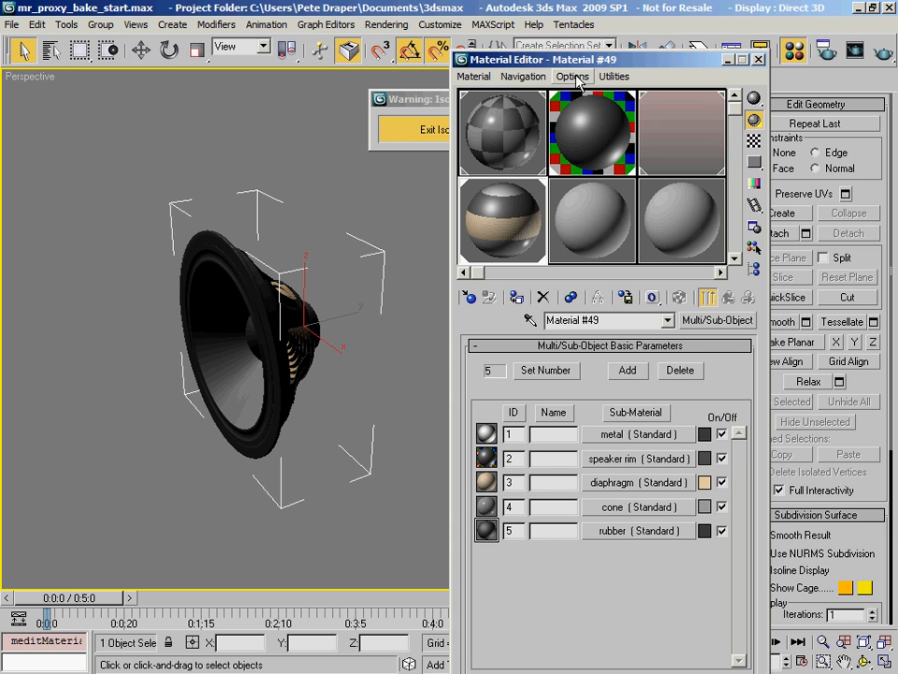
{"action": "left_click_drag", "start_coordinate": [576, 67], "coordinate": [600, 50]}
{"action": "left_click", "coordinate": [783, 43]}
Exit isolation mode and select the original speaker cone to inspect its Linked XForm modifier and vertex selection.
{"action": "middle_click_drag", "start_coordinate": [348, 305], "coordinate": [282, 296], "text": "alt"}
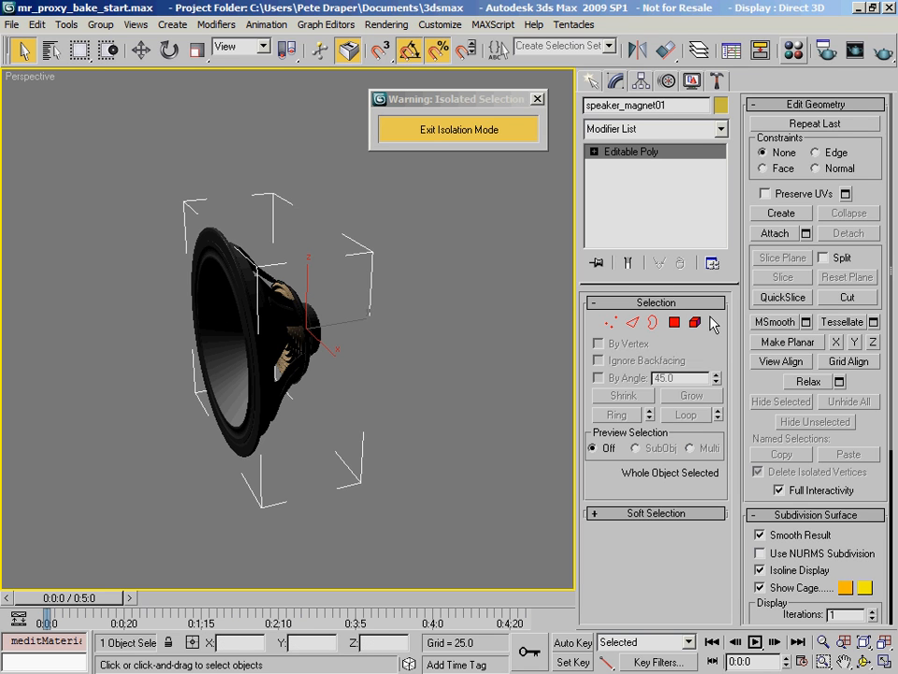
{"action": "left_click", "coordinate": [427, 142]}
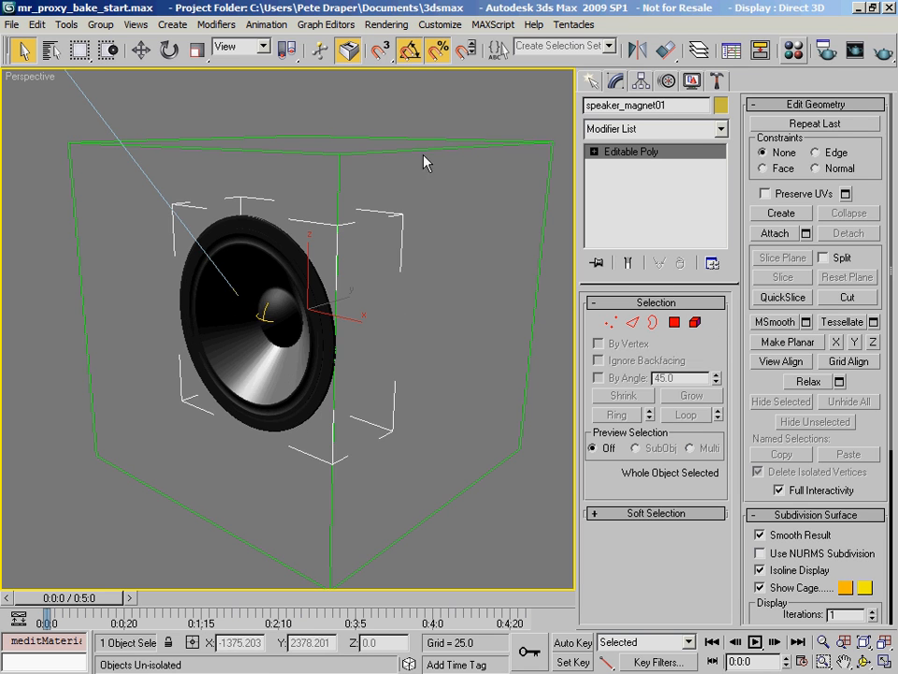
{"action": "left_click", "coordinate": [264, 353]}
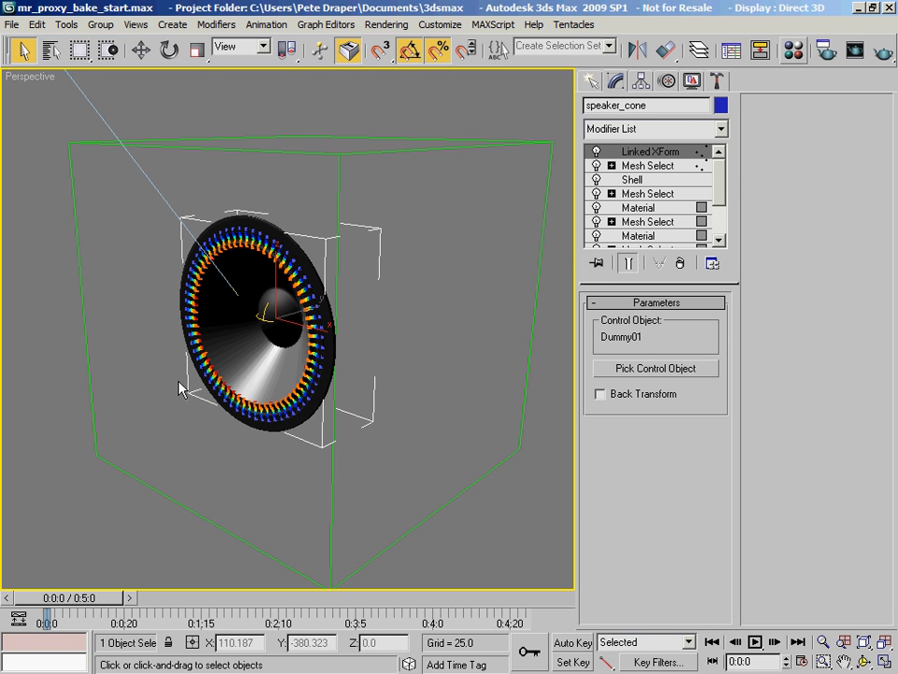
{"action": "middle_click_drag", "start_coordinate": [257, 359], "coordinate": [221, 376], "text": "alt"}
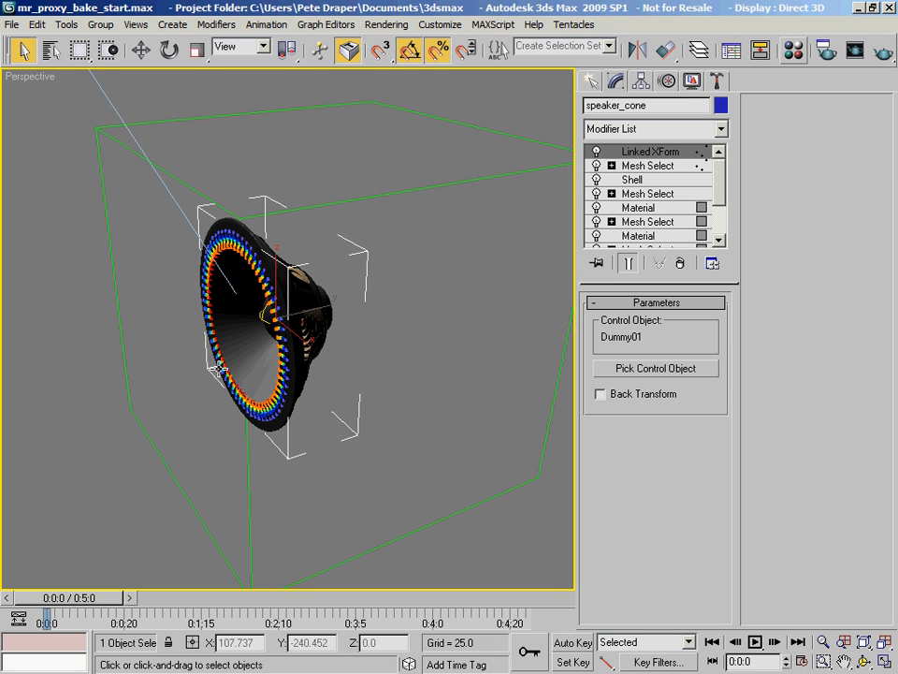
{"action": "middle_click_drag", "start_coordinate": [215, 368], "coordinate": [242, 402], "text": "alt"}
{"action": "scroll", "coordinate": [249, 386], "scroll_direction": "up", "scroll_amount": 5}
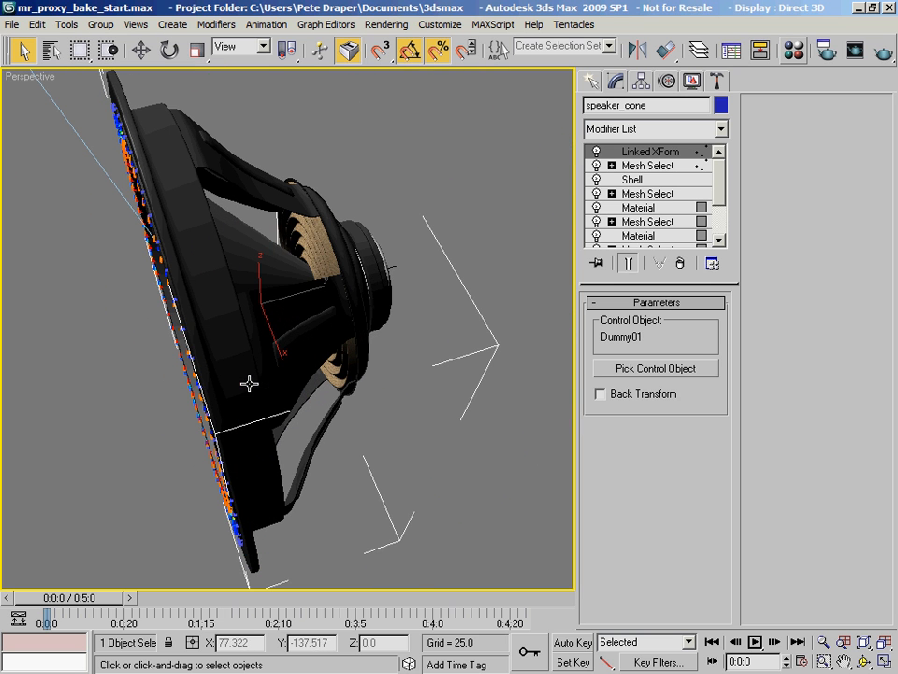
Inspect the modifiers of the original diaphragm, cone and cap in turn, with the viewport switched to wireframe.
{"action": "left_click", "coordinate": [293, 245]}
{"action": "middle_click_drag", "start_coordinate": [293, 245], "coordinate": [320, 236], "text": "alt"}
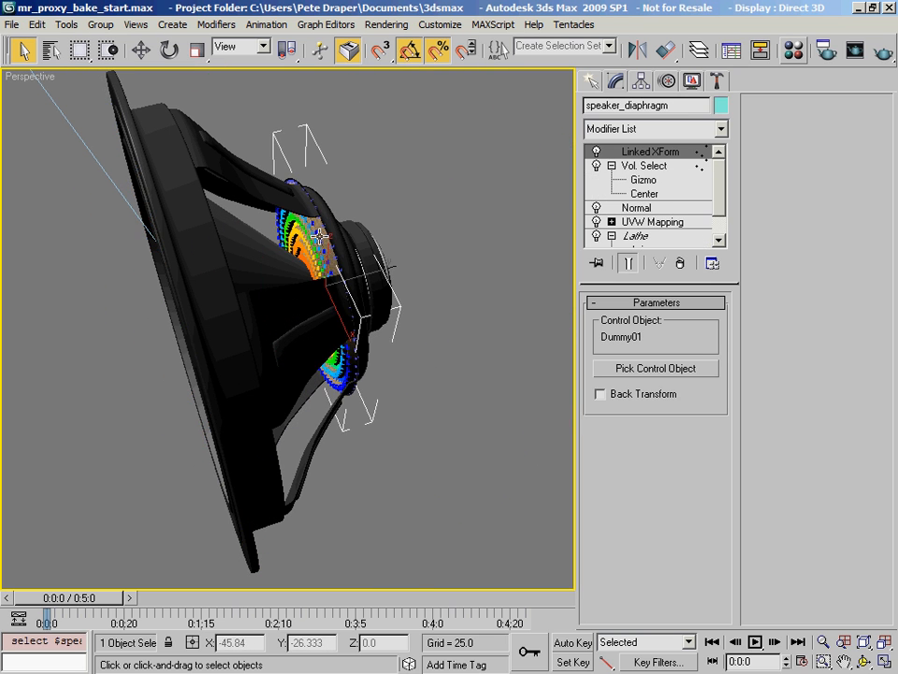
{"action": "left_click", "coordinate": [262, 266]}
{"action": "middle_click_drag", "start_coordinate": [262, 265], "coordinate": [245, 240], "text": "alt"}
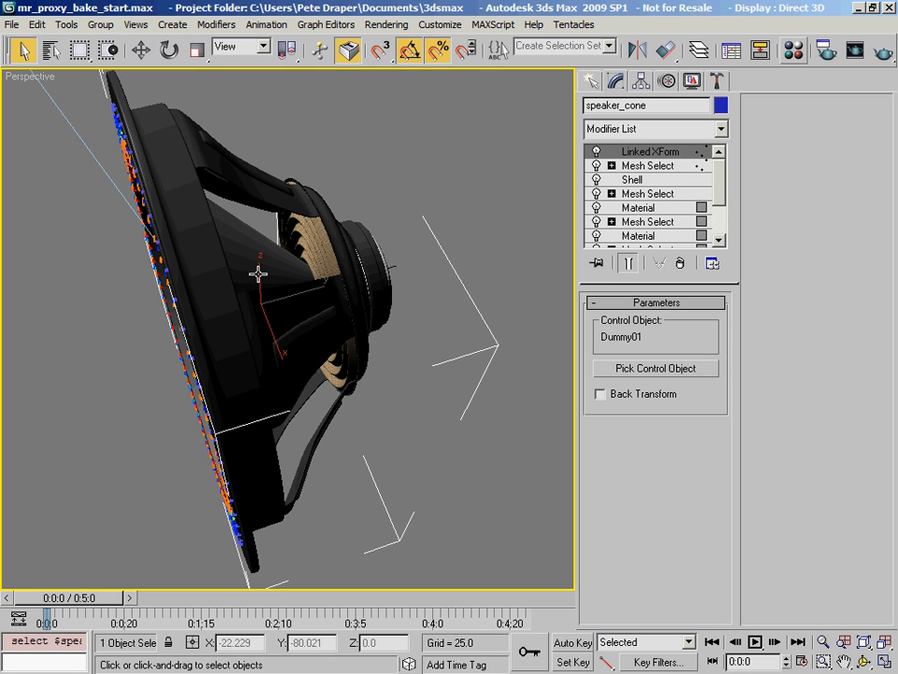
{"action": "key", "text": "F3"}
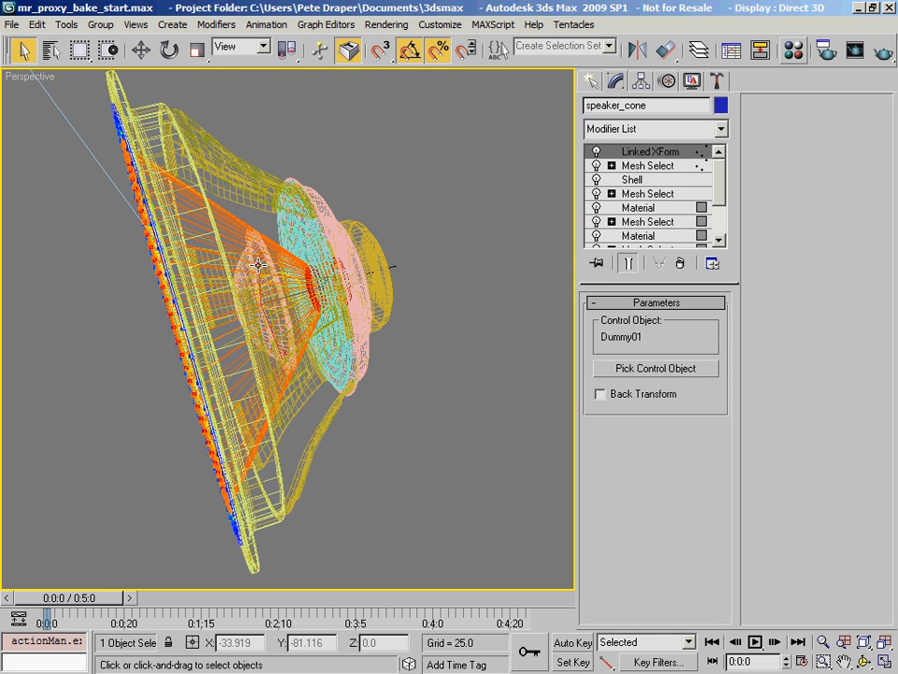
{"action": "left_click", "coordinate": [258, 265]}
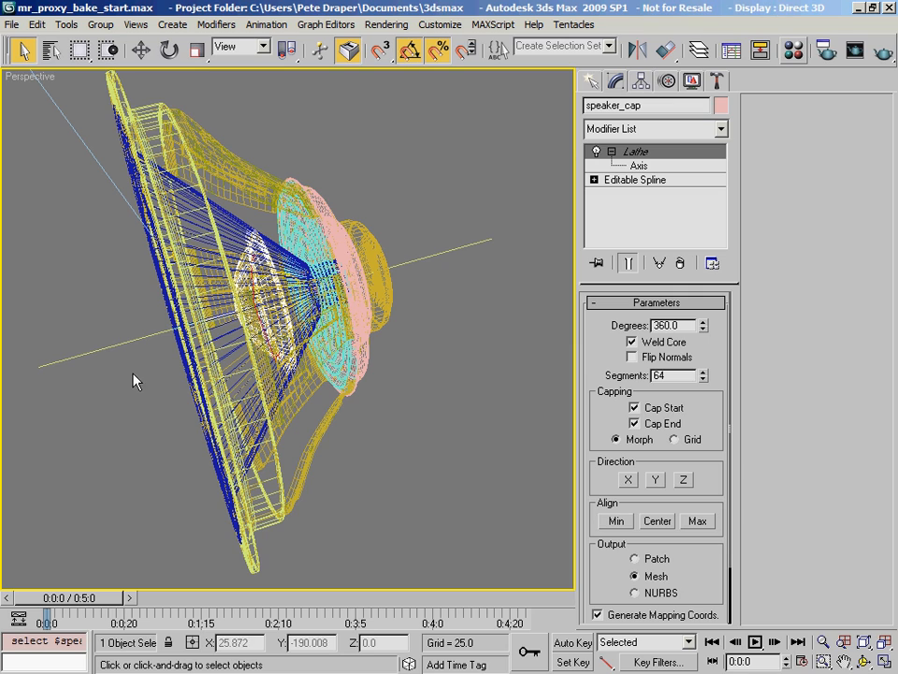
{"action": "middle_click_drag", "start_coordinate": [310, 292], "coordinate": [297, 316], "text": "alt"}
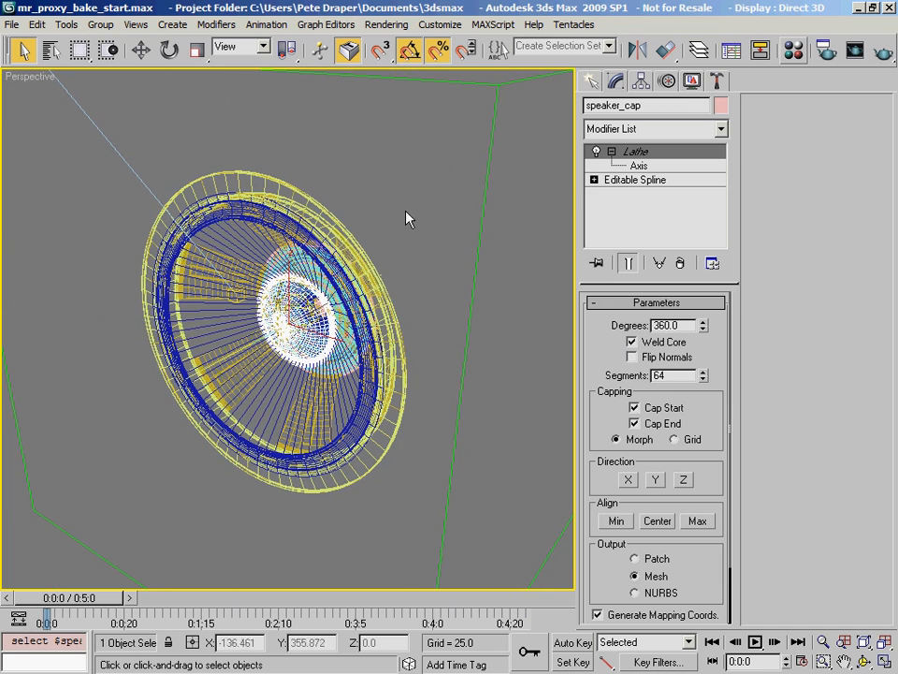
Select the combined speaker mesh and, at Element level, select its cone geometry.
{"action": "left_click", "coordinate": [352, 248]}
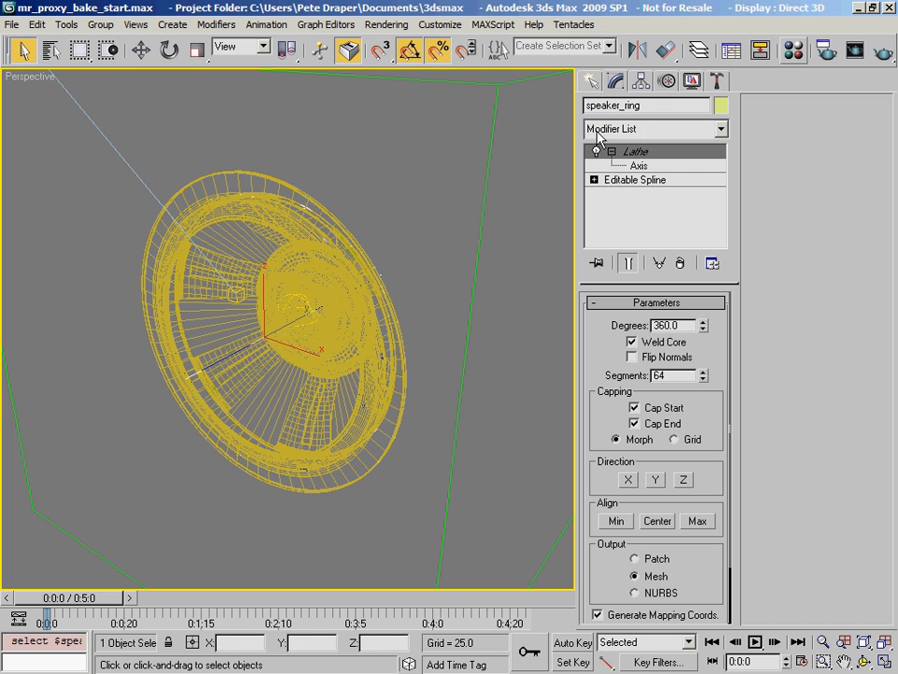
{"action": "left_click", "coordinate": [374, 271]}
{"action": "left_click", "coordinate": [373, 271]}
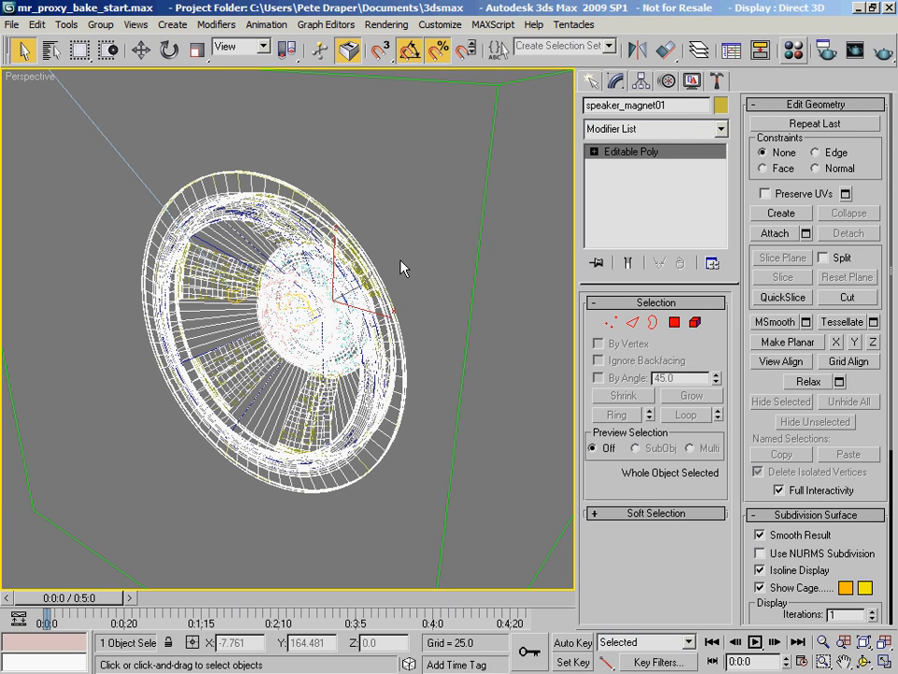
{"action": "left_click", "coordinate": [695, 322]}
{"action": "left_click", "coordinate": [229, 247]}
{"action": "left_click", "coordinate": [171, 188], "text": "ctrl"}
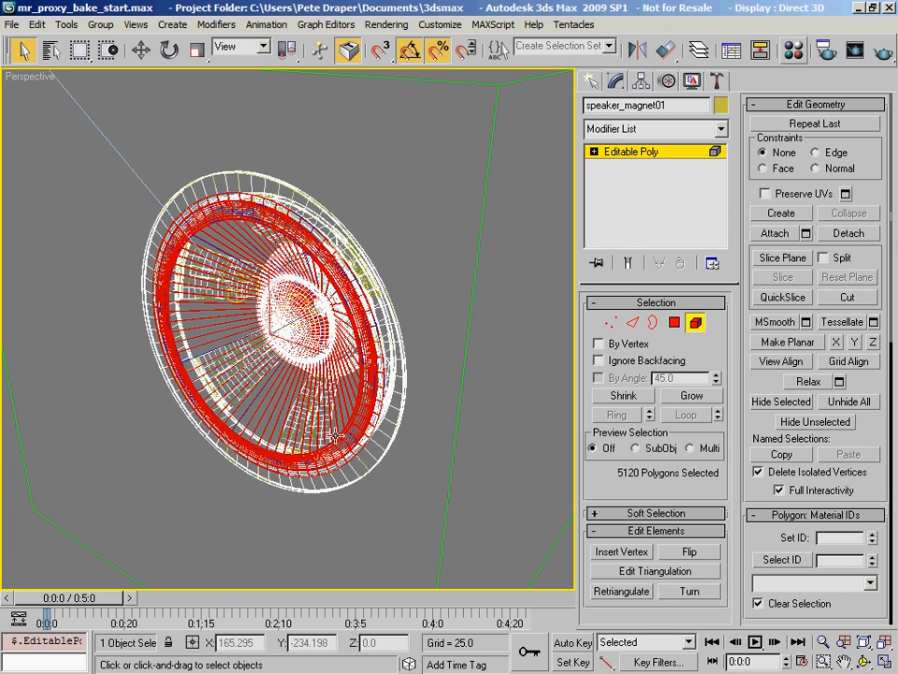
Add a Skin Wrap modifier above the Editable Poly, applied to the selected cone geometry.
{"action": "middle_click_drag", "start_coordinate": [317, 290], "coordinate": [340, 249], "text": "alt"}
{"action": "left_click", "coordinate": [723, 134]}
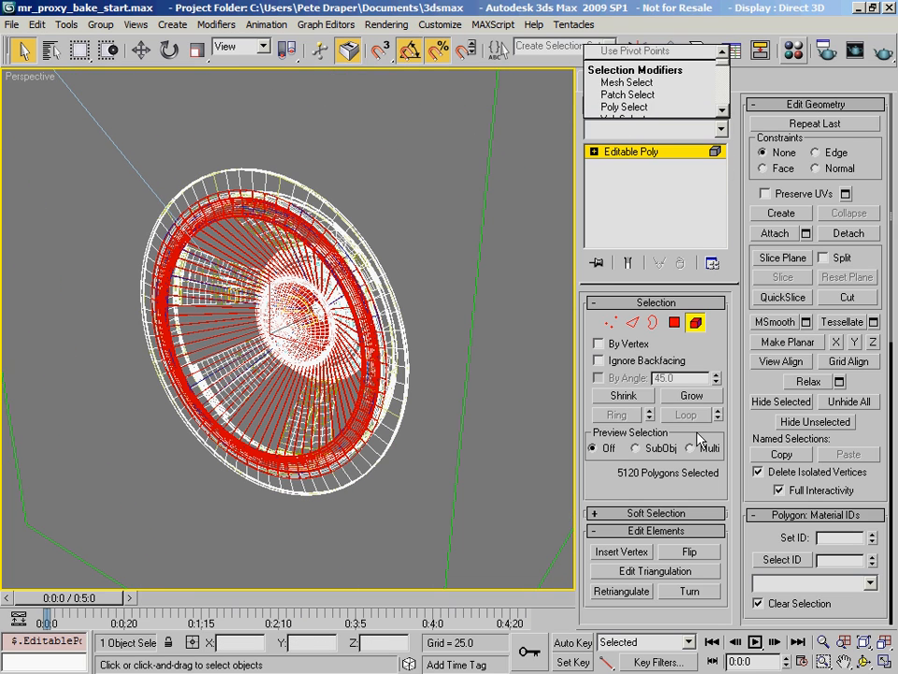
{"action": "left_click", "coordinate": [725, 136]}
{"action": "left_click", "coordinate": [724, 134]}
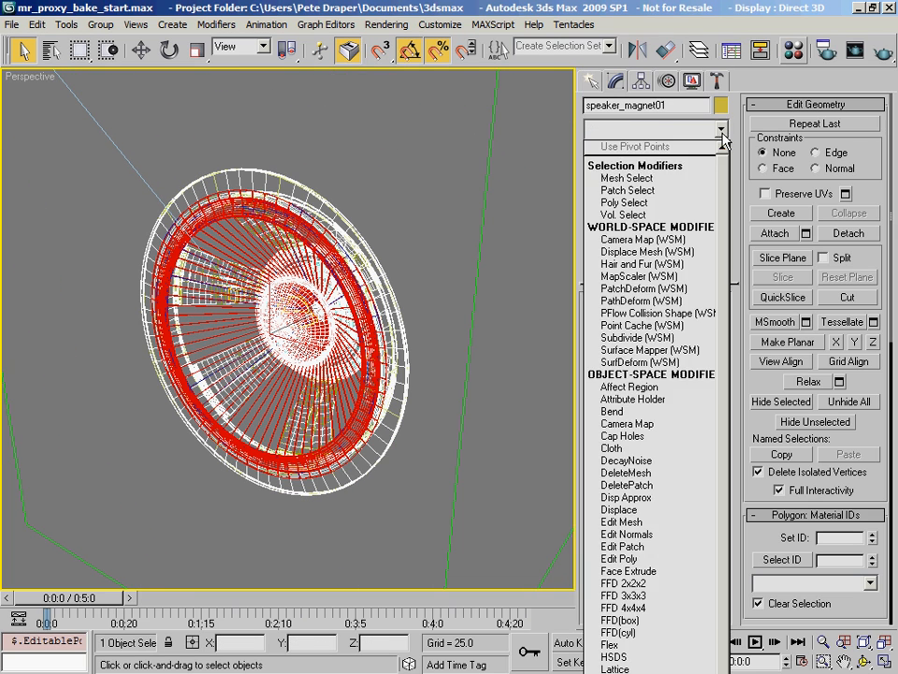
{"action": "scroll", "coordinate": [654, 449], "scroll_direction": "down", "scroll_amount": 7}
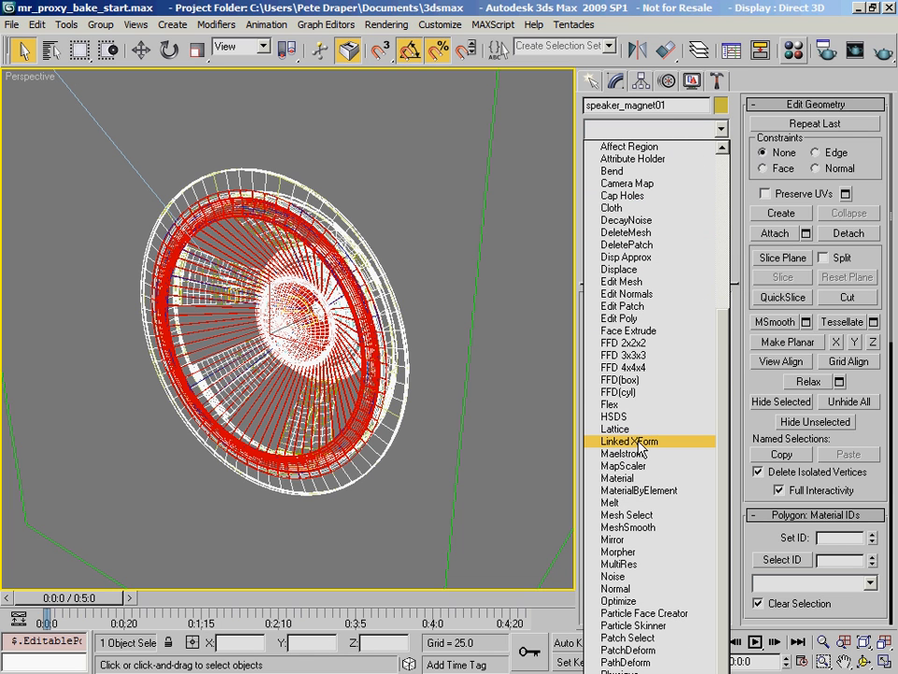
{"action": "scroll", "coordinate": [664, 589], "scroll_direction": "down", "scroll_amount": 15}
{"action": "scroll", "coordinate": [665, 595], "scroll_direction": "up", "scroll_amount": 11}
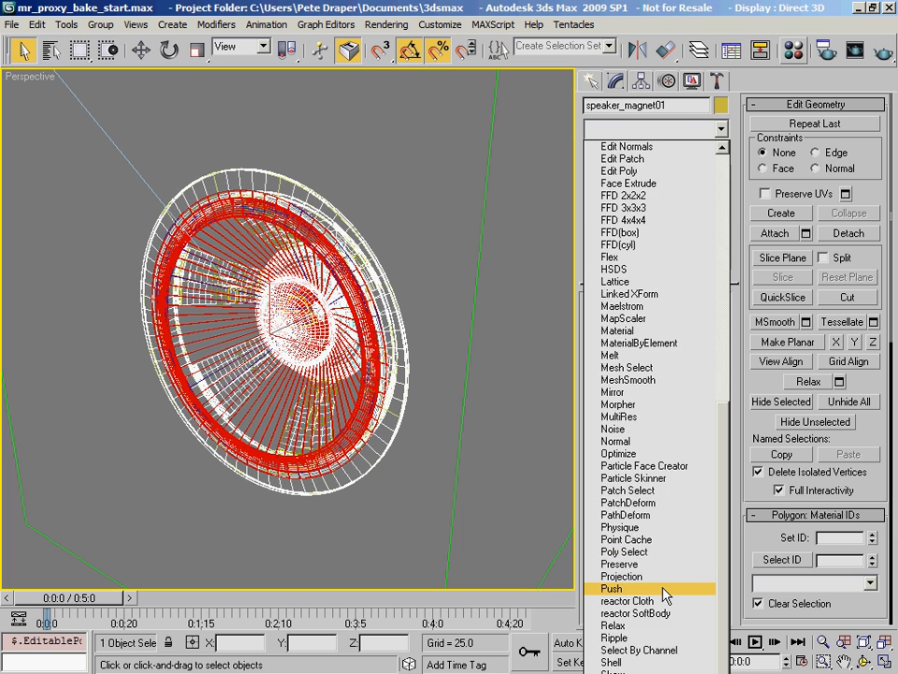
{"action": "scroll", "coordinate": [666, 595], "scroll_direction": "down", "scroll_amount": 2}
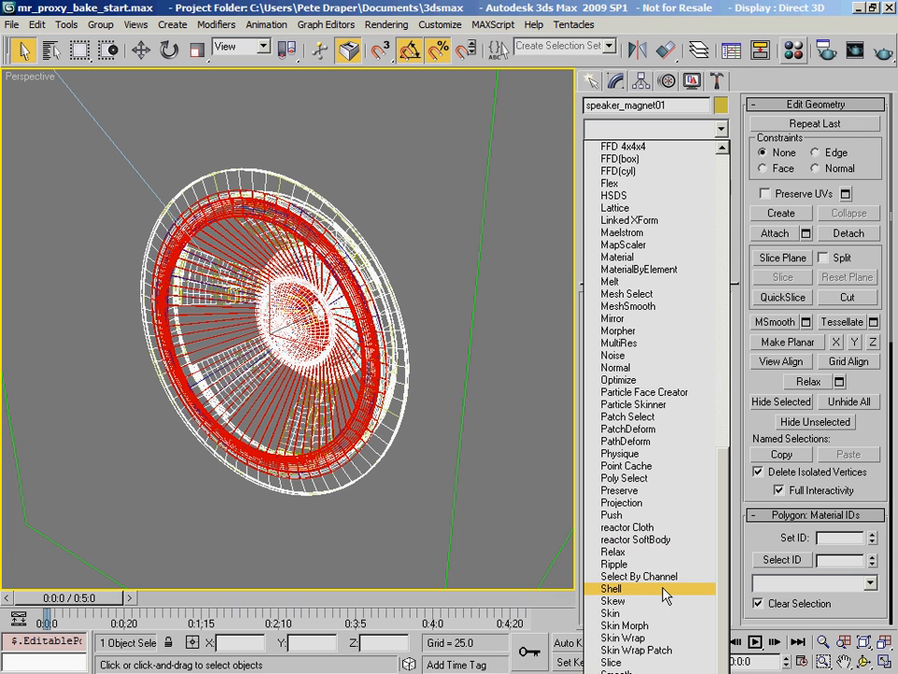
{"action": "left_click", "coordinate": [646, 637]}
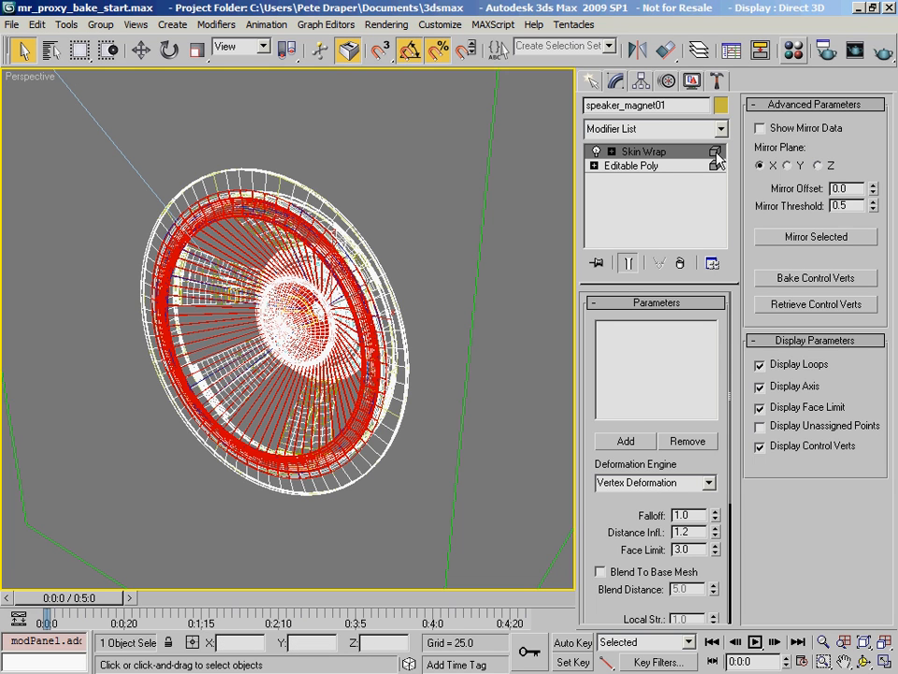
Add speaker_cone as the Skin Wrap's control object and scrub the animation to 0:1:5 to test the deformation.
{"action": "left_click", "coordinate": [639, 447]}
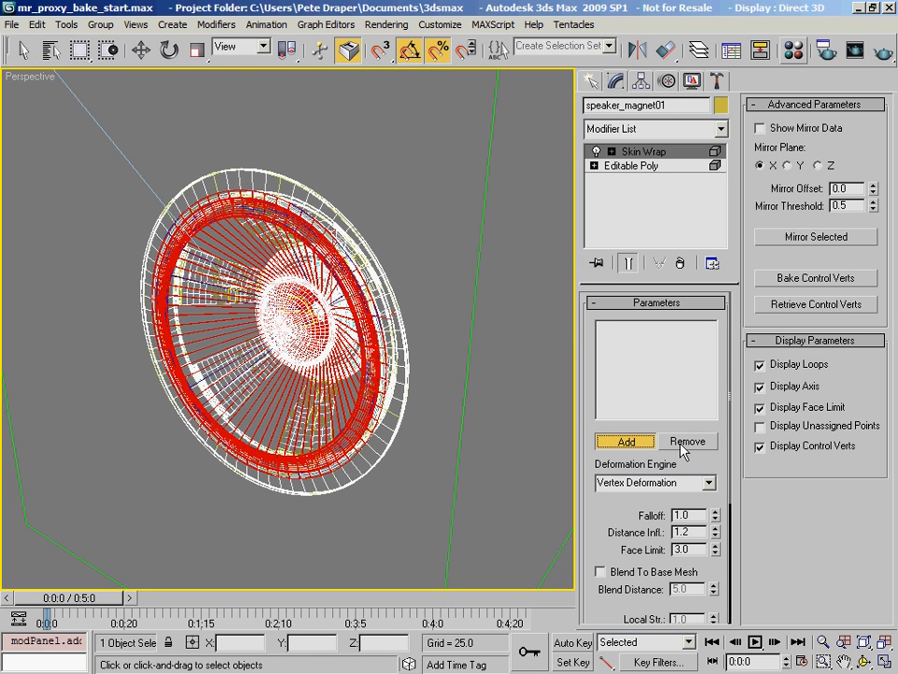
{"action": "key", "text": "h"}
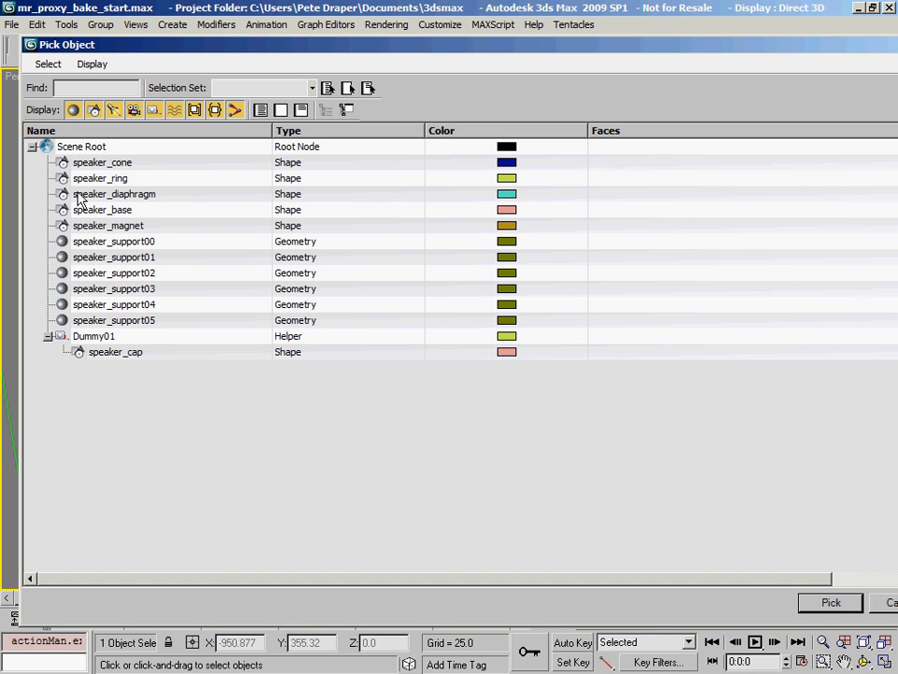
{"action": "left_click", "coordinate": [94, 165]}
{"action": "left_click", "coordinate": [829, 603]}
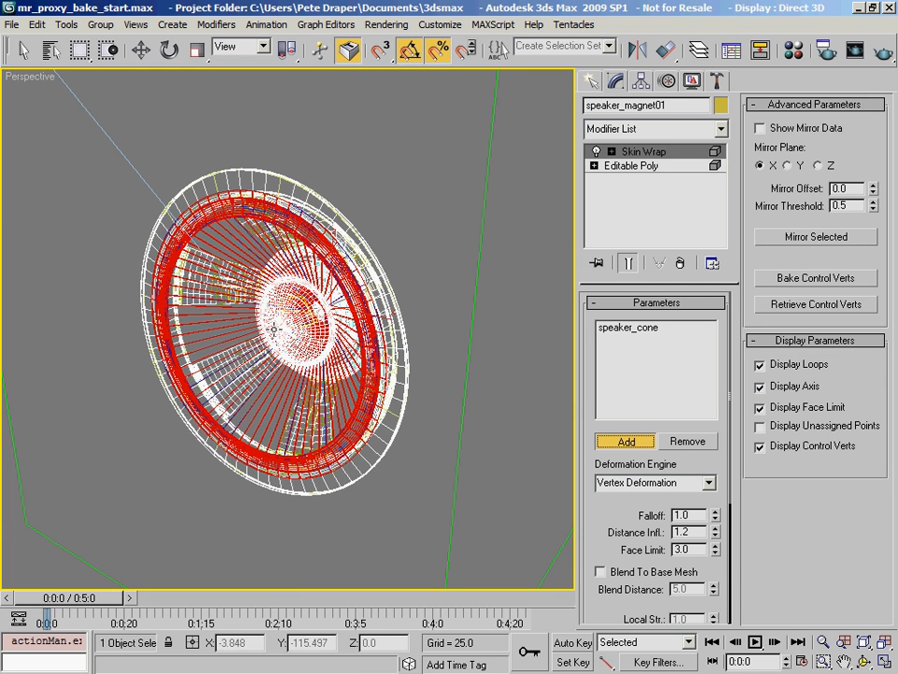
{"action": "middle_click_drag", "start_coordinate": [262, 510], "coordinate": [224, 524], "text": "alt"}
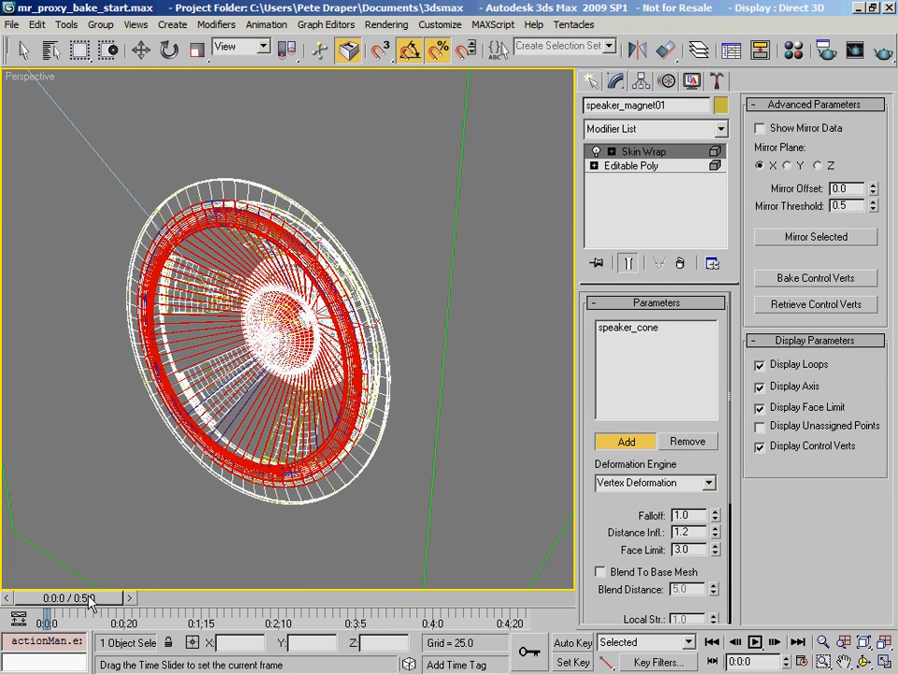
{"action": "left_click_drag", "start_coordinate": [91, 604], "coordinate": [197, 595]}
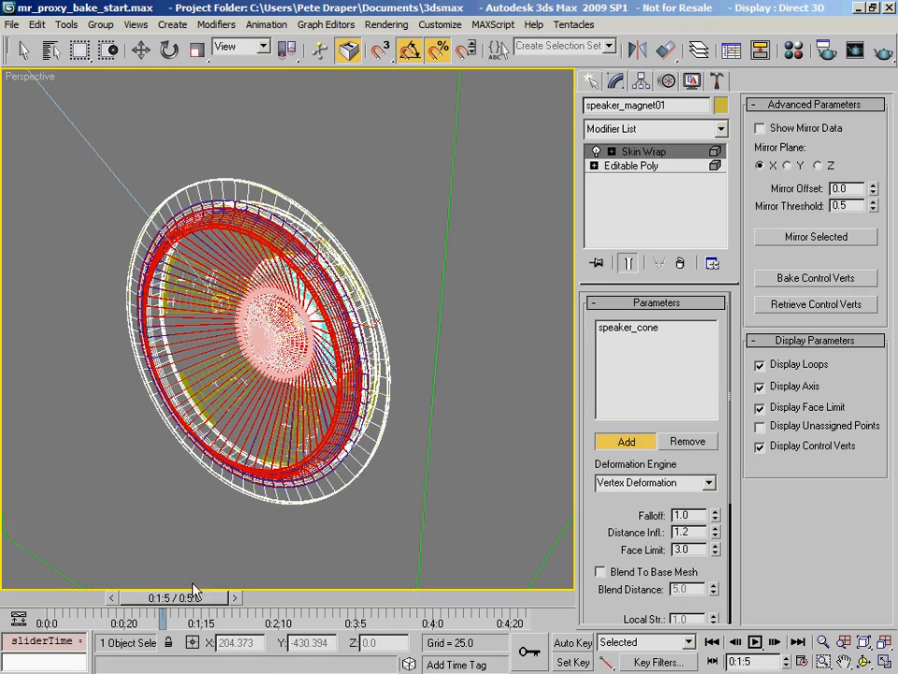
Scrub the animation to 0:1:17 and 0:2:3 in shaded and wireframe display to examine the cone's deformation, and return to 0:0:0.
{"action": "scroll", "coordinate": [244, 366], "scroll_direction": "up", "scroll_amount": 5}
{"action": "middle_click_drag", "start_coordinate": [266, 368], "coordinate": [316, 373]}
{"action": "key", "text": "F3"}
{"action": "left_click_drag", "start_coordinate": [208, 599], "coordinate": [262, 595]}
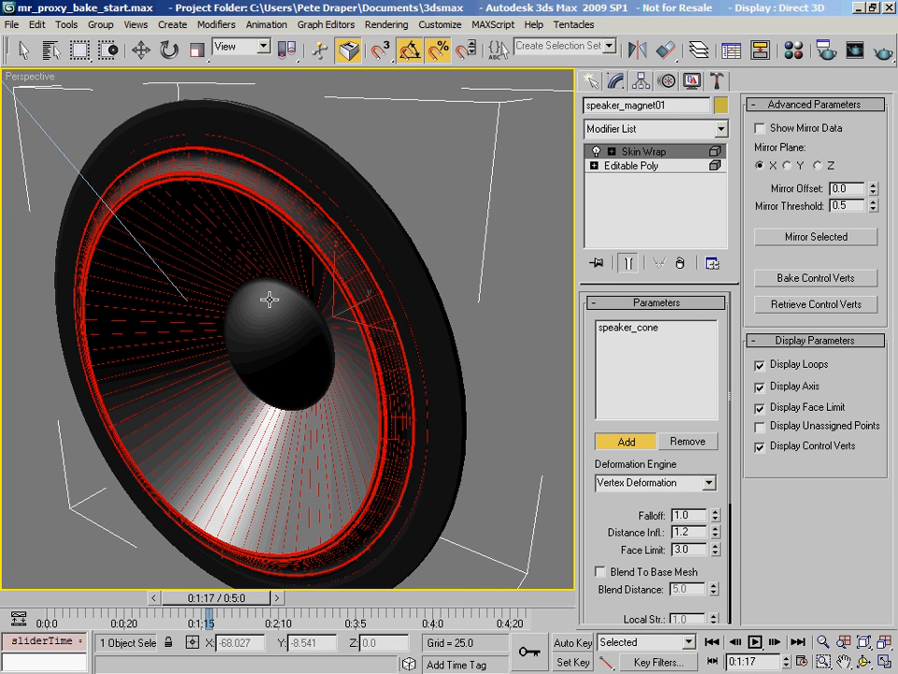
{"action": "scroll", "coordinate": [297, 397], "scroll_direction": "up", "scroll_amount": 1}
{"action": "left_click_drag", "start_coordinate": [234, 595], "coordinate": [287, 596]}
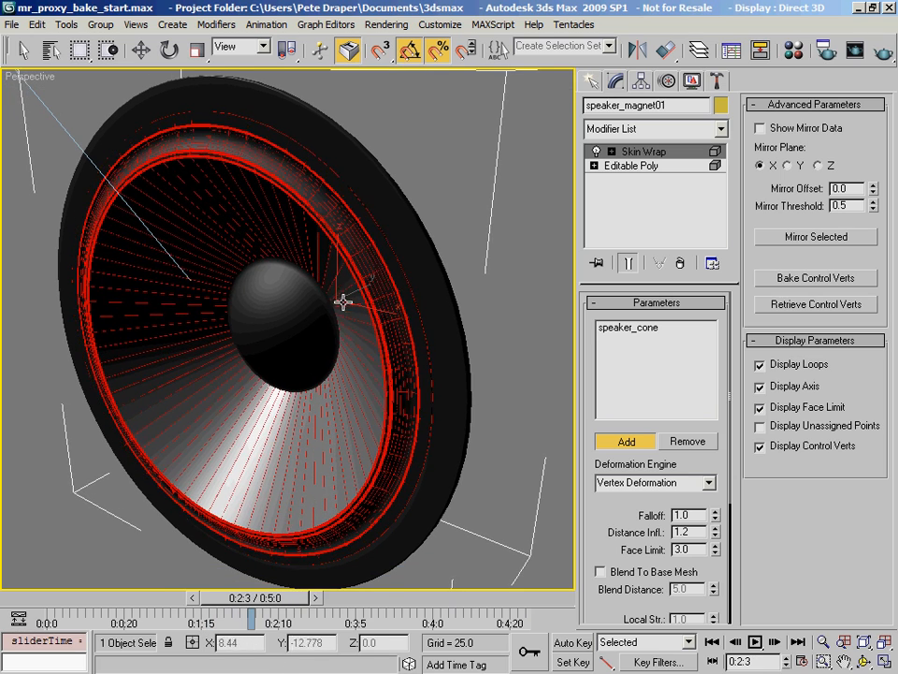
{"action": "key", "text": "F3"}
{"action": "middle_click_drag", "start_coordinate": [297, 412], "coordinate": [204, 417], "text": "alt"}
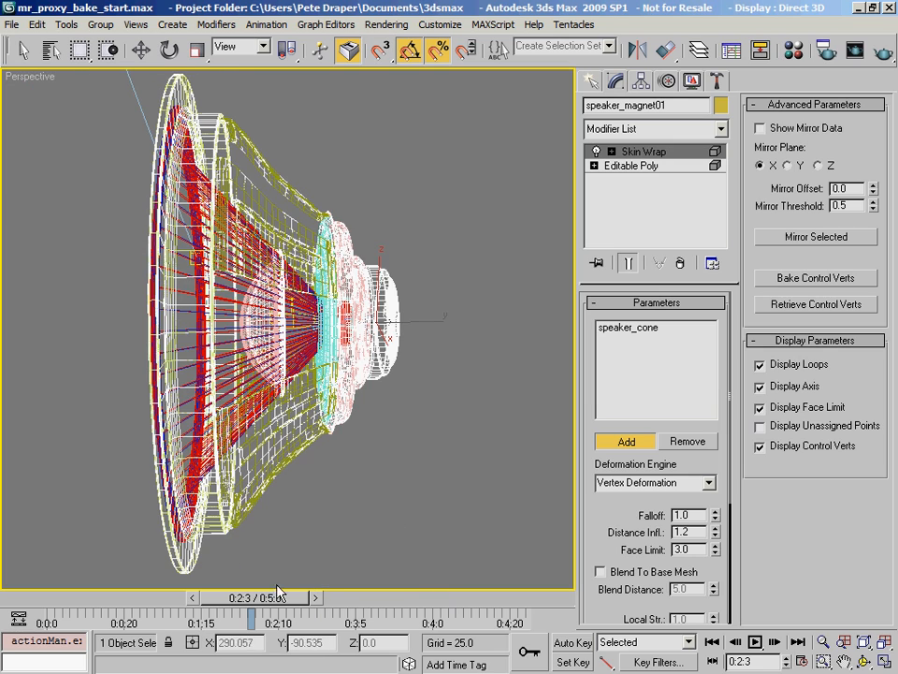
{"action": "left_click_drag", "start_coordinate": [287, 604], "coordinate": [65, 597]}
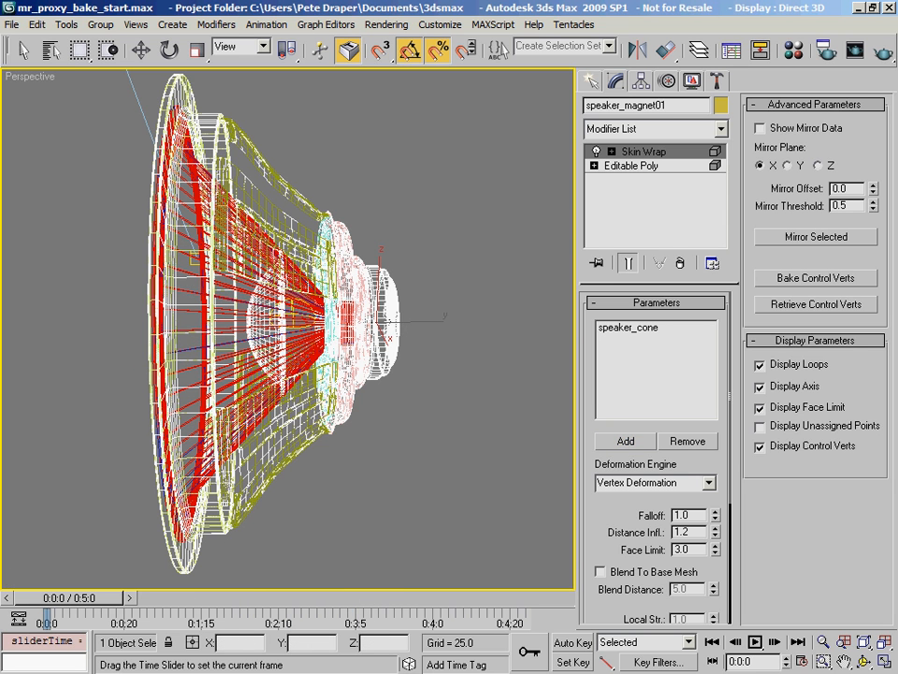
Add a Poly Select modifier above the Skin Wrap and, at Element level, select the speaker's cap geometry.
{"action": "left_click", "coordinate": [626, 441]}
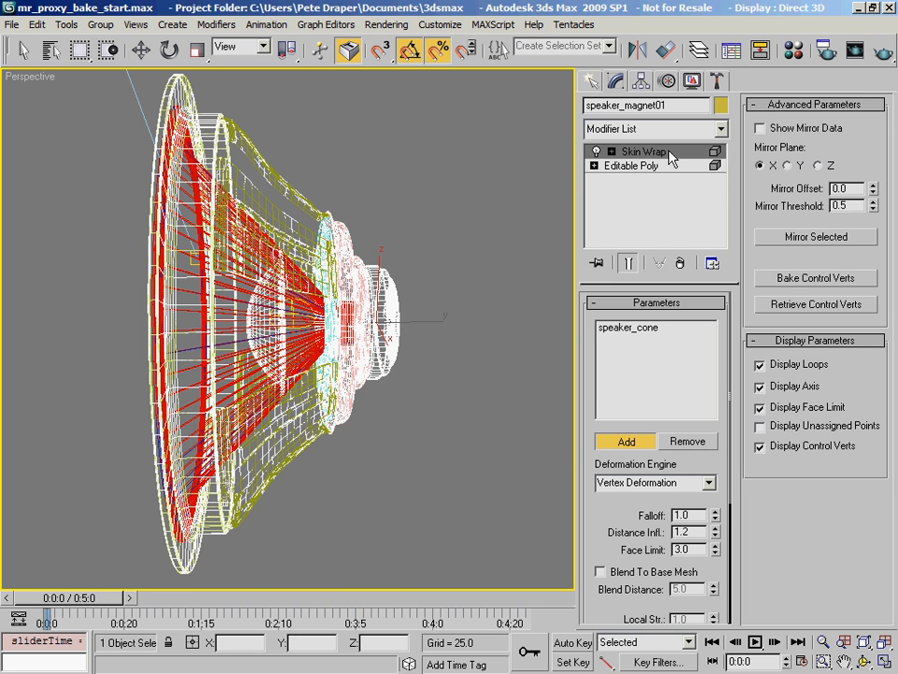
{"action": "left_click", "coordinate": [718, 139]}
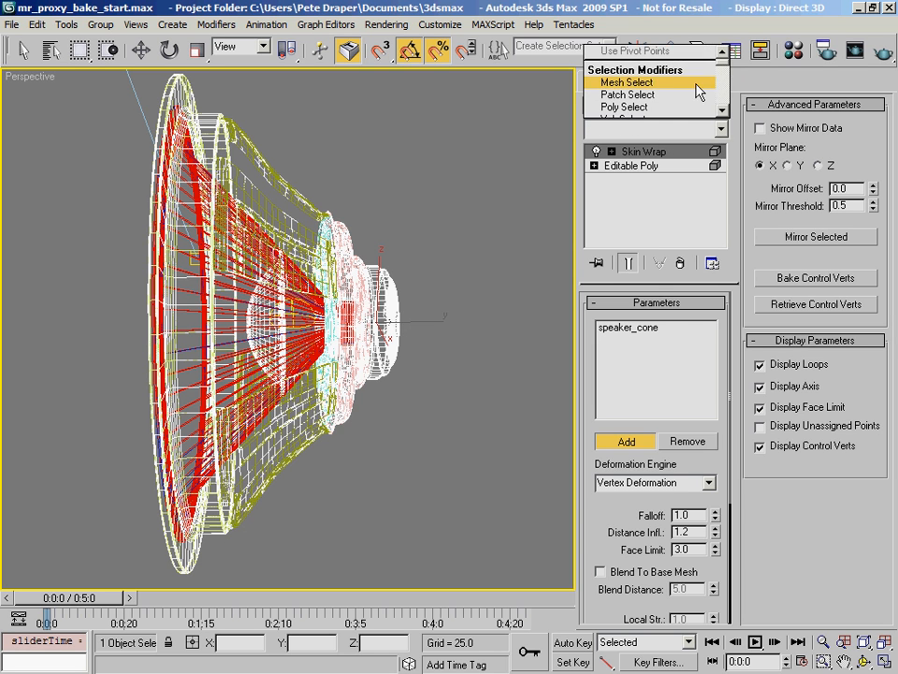
{"action": "left_click", "coordinate": [726, 138]}
{"action": "left_click", "coordinate": [722, 132]}
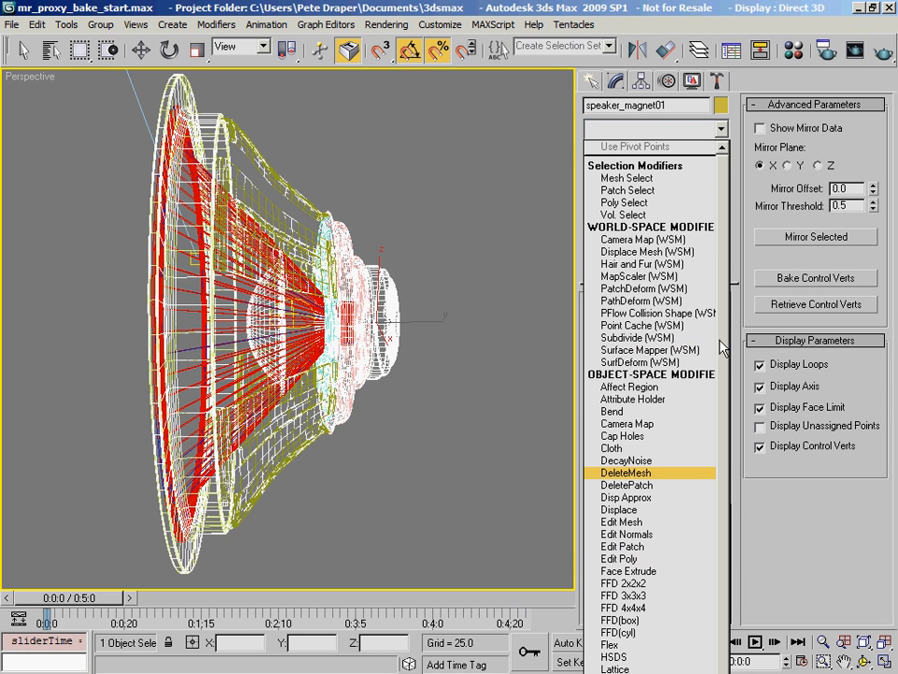
{"action": "left_click_drag", "start_coordinate": [723, 313], "coordinate": [730, 606]}
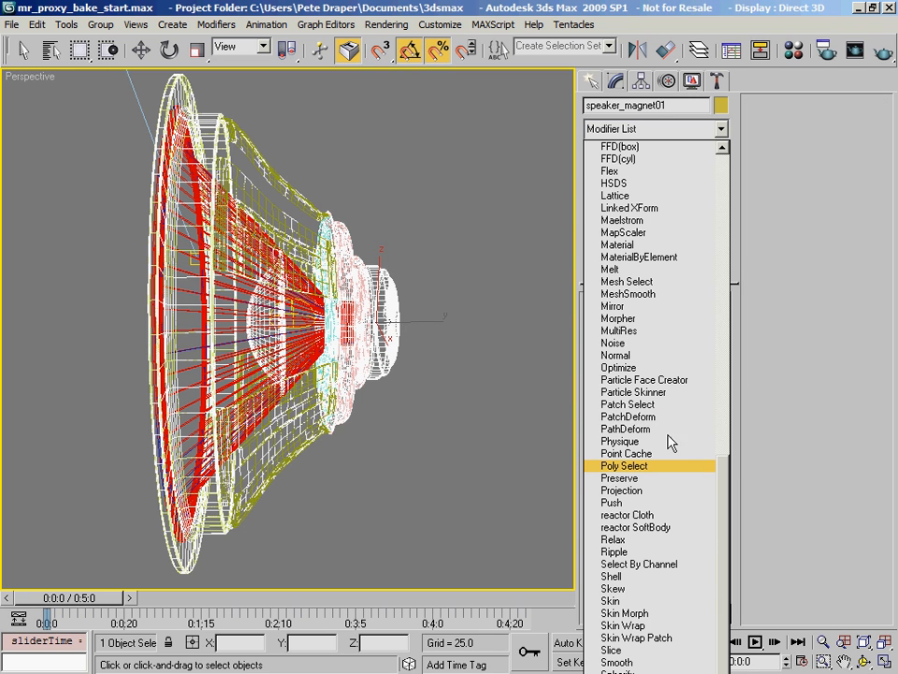
{"action": "left_click", "coordinate": [688, 466]}
{"action": "left_click", "coordinate": [695, 322]}
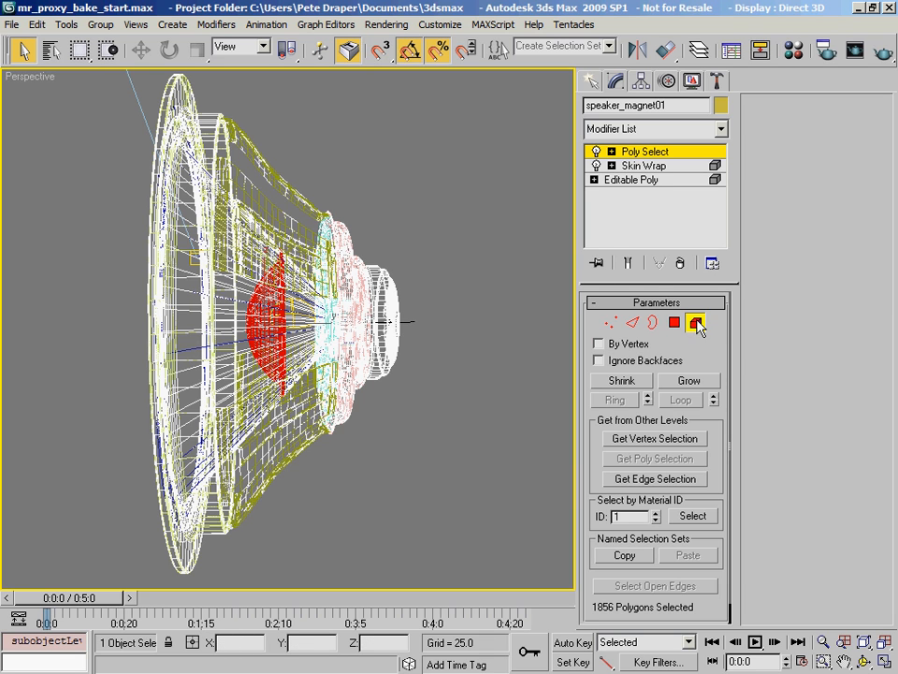
Add a second Skin Wrap modifier for the selected cap geometry, with speaker_cap as its control object.
{"action": "left_click", "coordinate": [720, 128]}
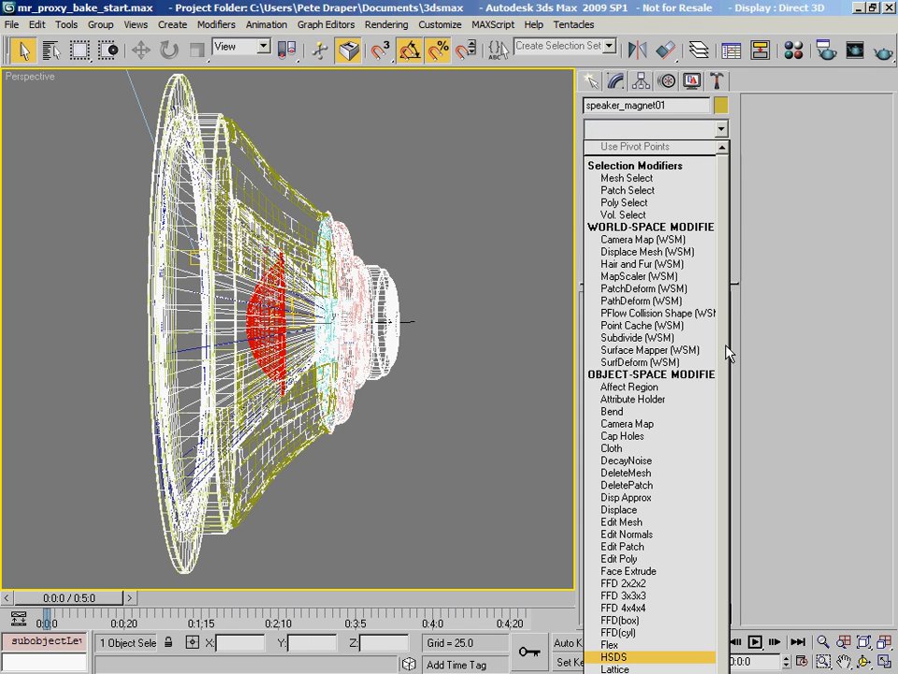
{"action": "scroll", "coordinate": [665, 457], "scroll_direction": "down", "scroll_amount": 11}
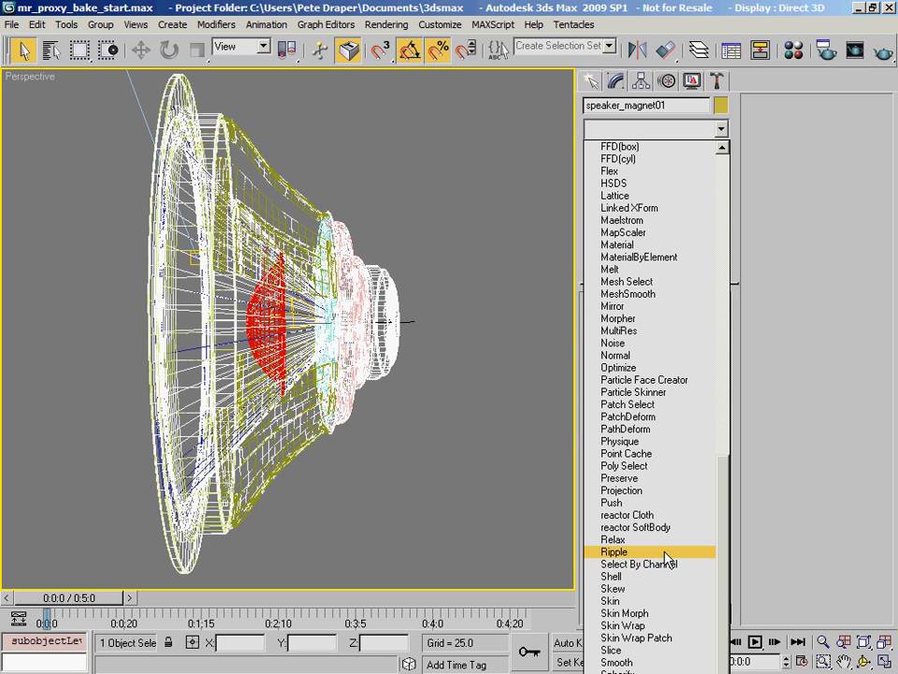
{"action": "left_click", "coordinate": [675, 629]}
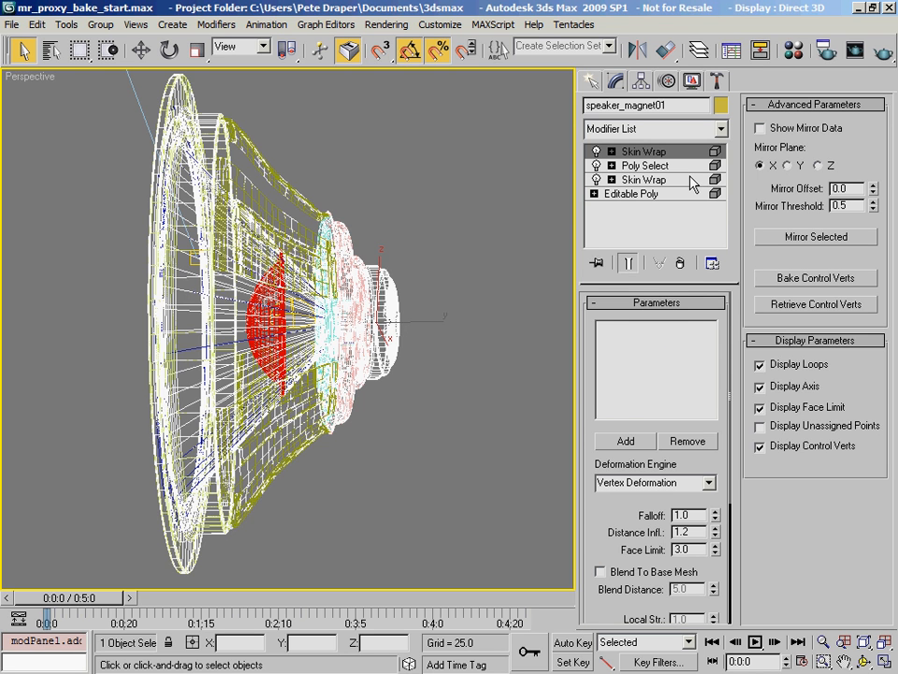
{"action": "left_click", "coordinate": [626, 440]}
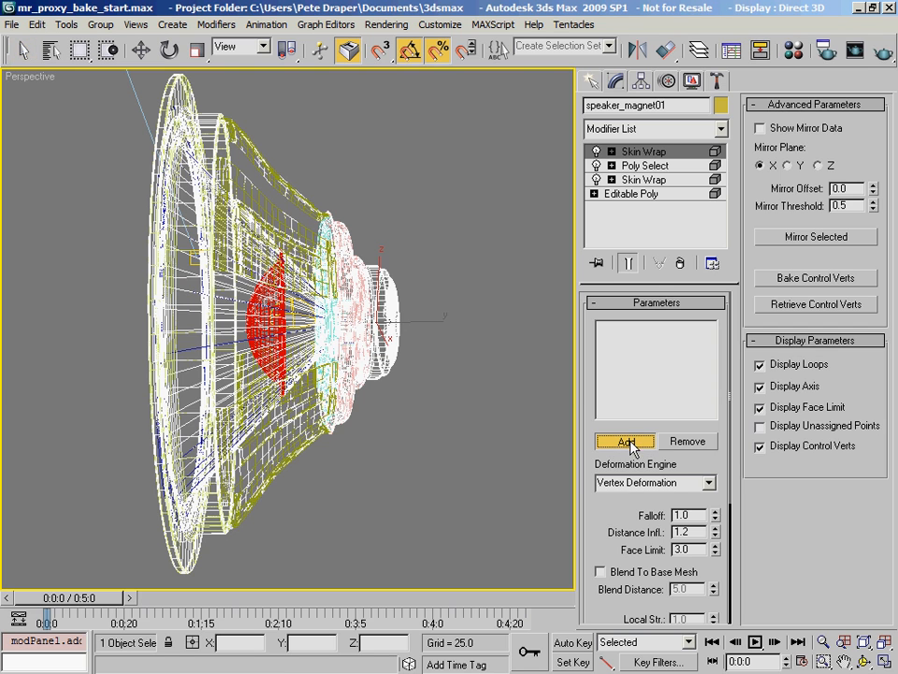
{"action": "key", "text": "h"}
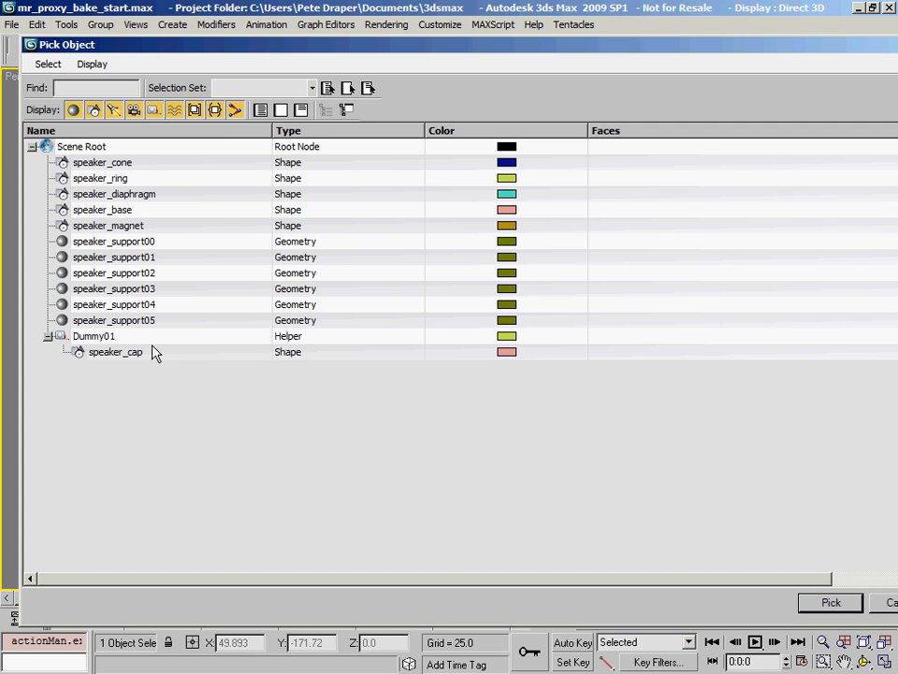
{"action": "left_click", "coordinate": [117, 355]}
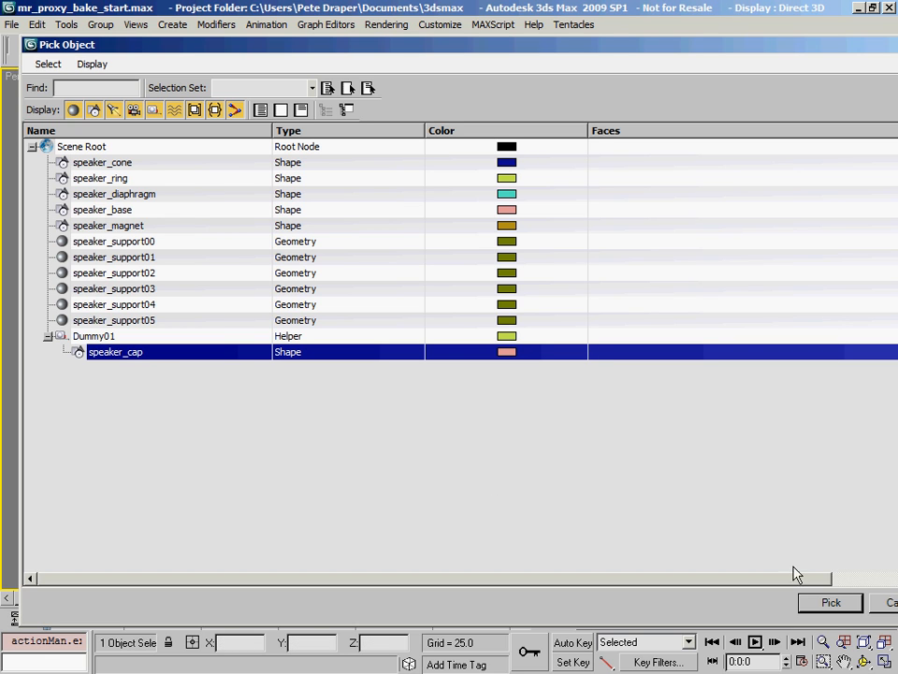
{"action": "left_click", "coordinate": [834, 604]}
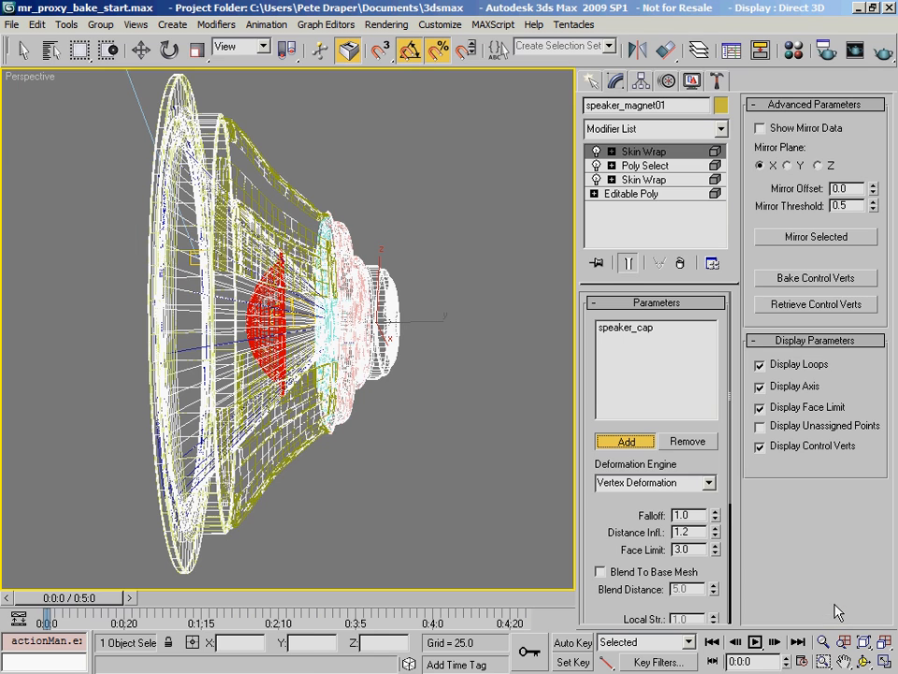
{"action": "left_click_drag", "start_coordinate": [91, 601], "coordinate": [64, 608]}
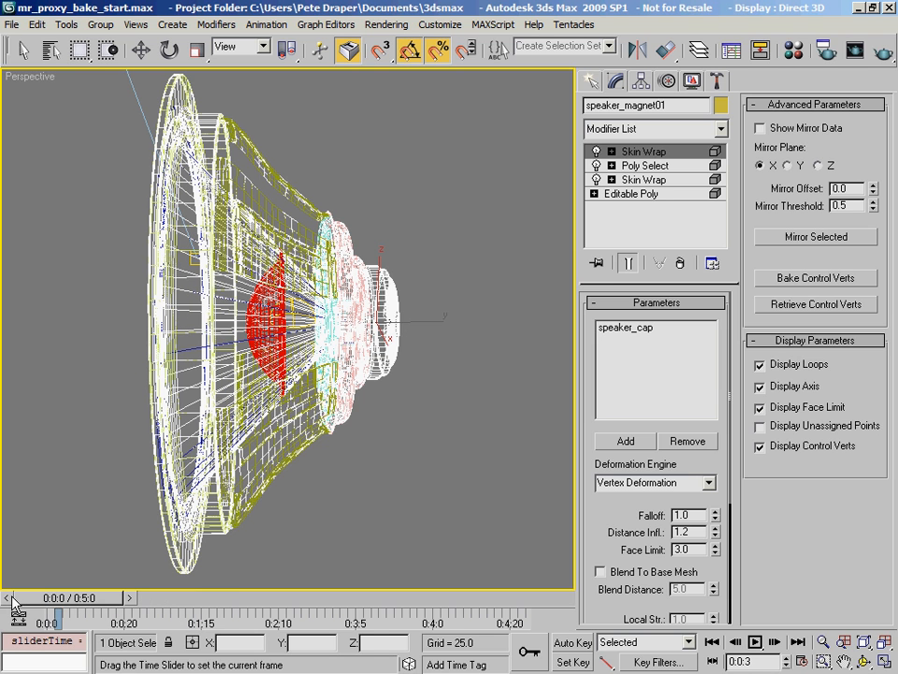
{"action": "left_click", "coordinate": [626, 441]}
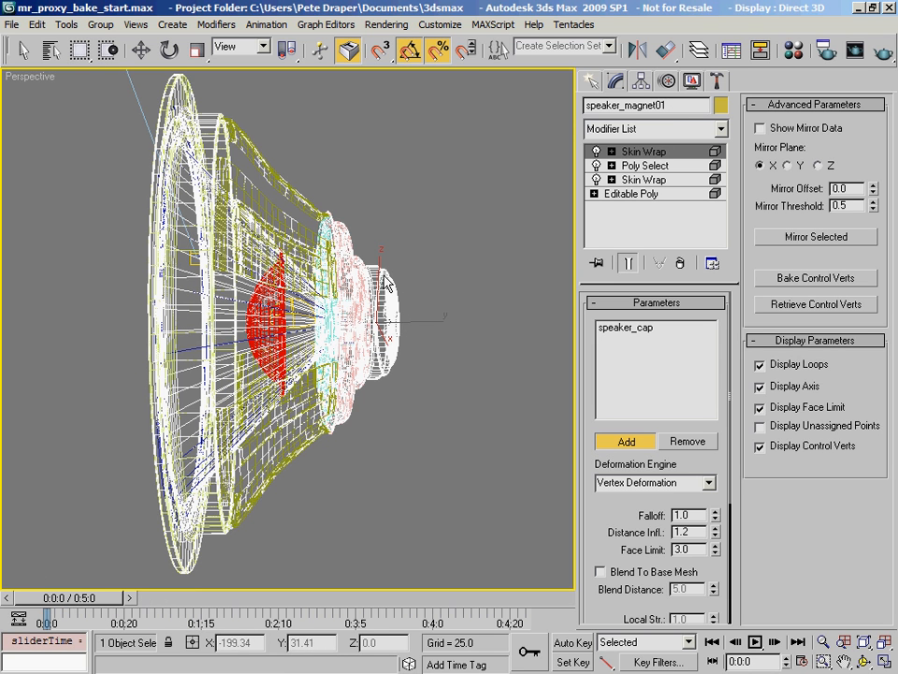
Add another Poly Select modifier on top of the stack and, at Element level, select the diaphragm geometry.
{"action": "left_click", "coordinate": [722, 130]}
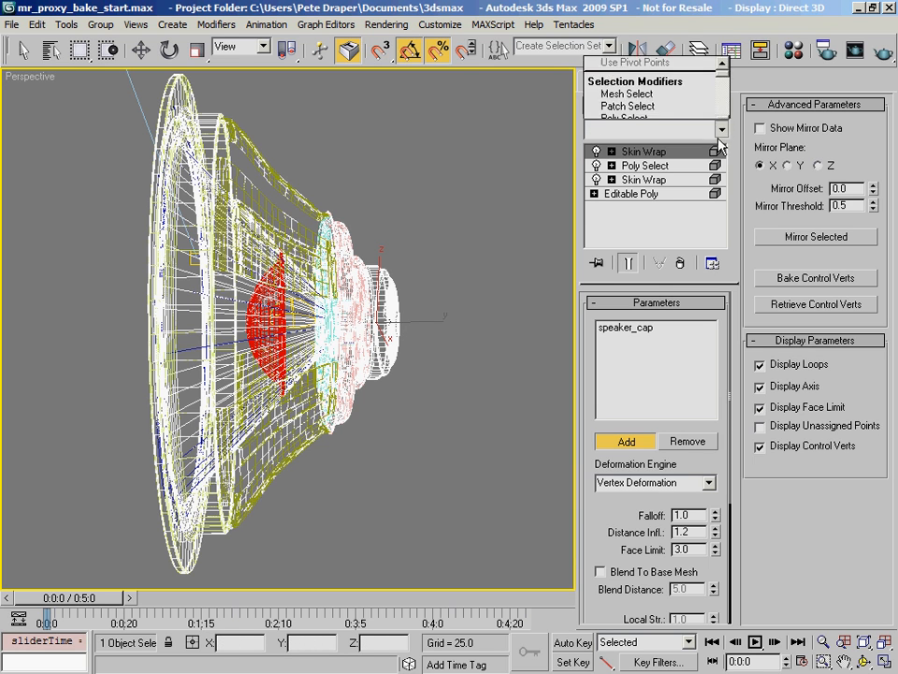
{"action": "left_click", "coordinate": [721, 130]}
{"action": "left_click", "coordinate": [722, 131]}
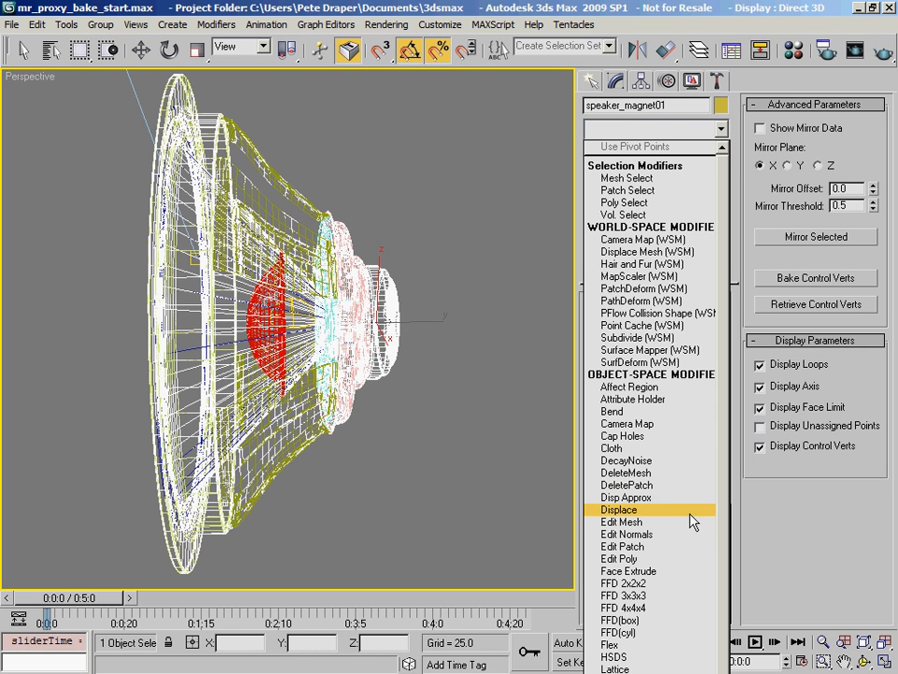
{"action": "scroll", "coordinate": [622, 504], "scroll_direction": "down", "scroll_amount": 13}
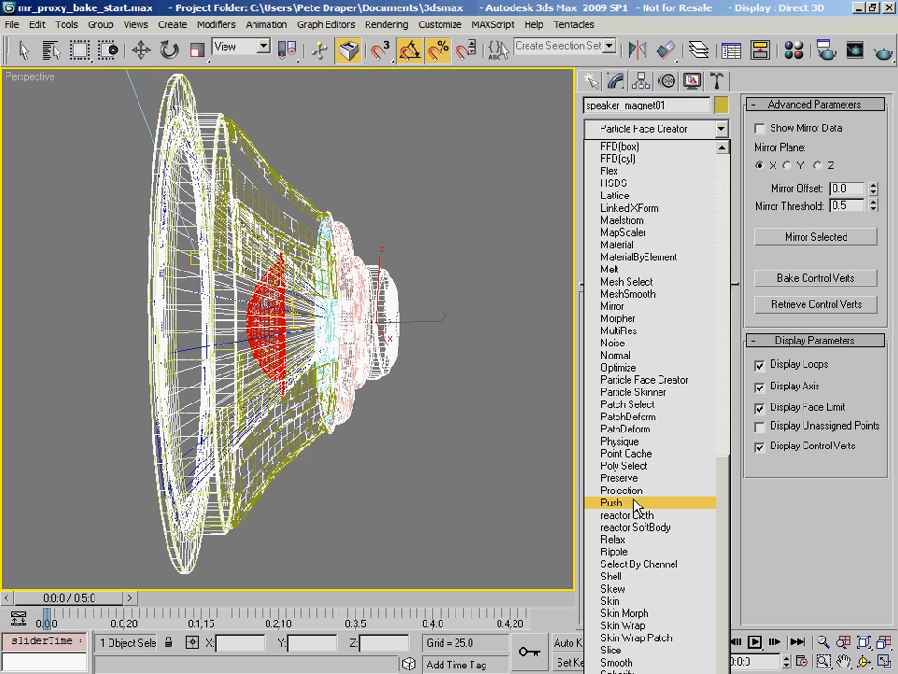
{"action": "left_click", "coordinate": [661, 466]}
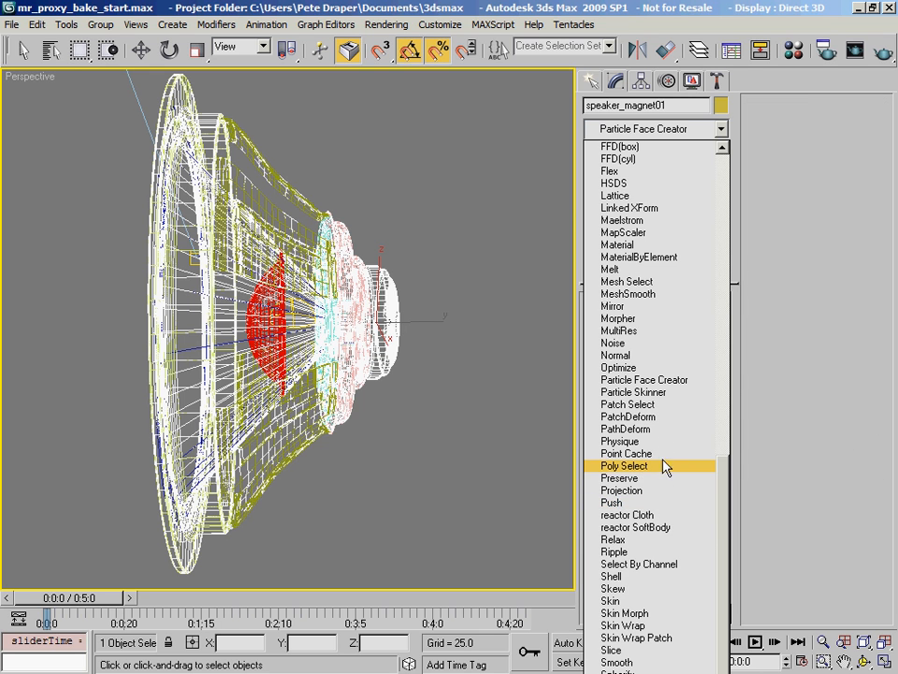
{"action": "left_click", "coordinate": [693, 324]}
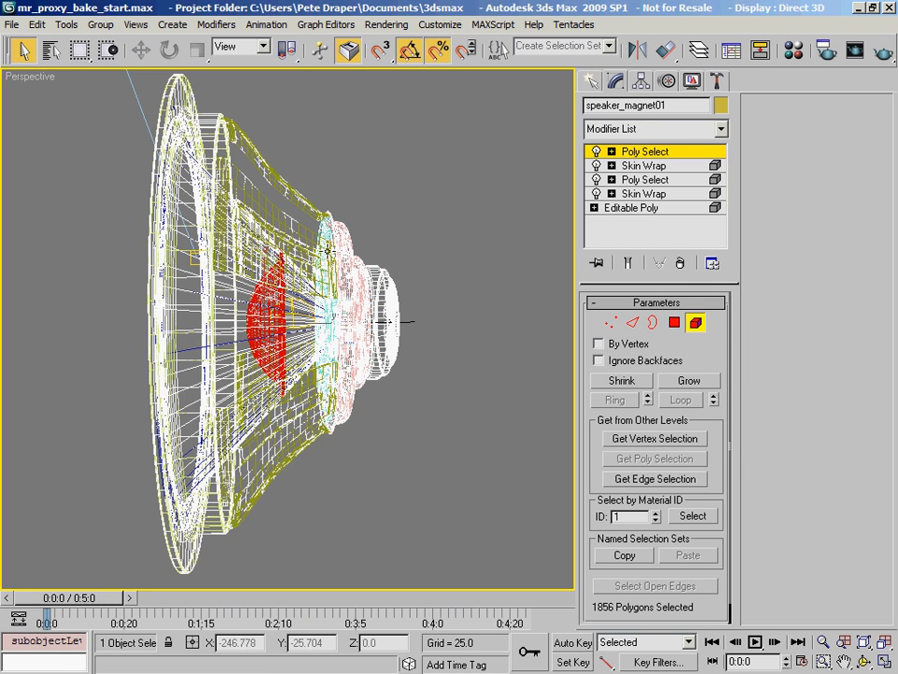
{"action": "left_click", "coordinate": [326, 232]}
{"action": "middle_click_drag", "start_coordinate": [333, 257], "coordinate": [375, 271], "text": "alt"}
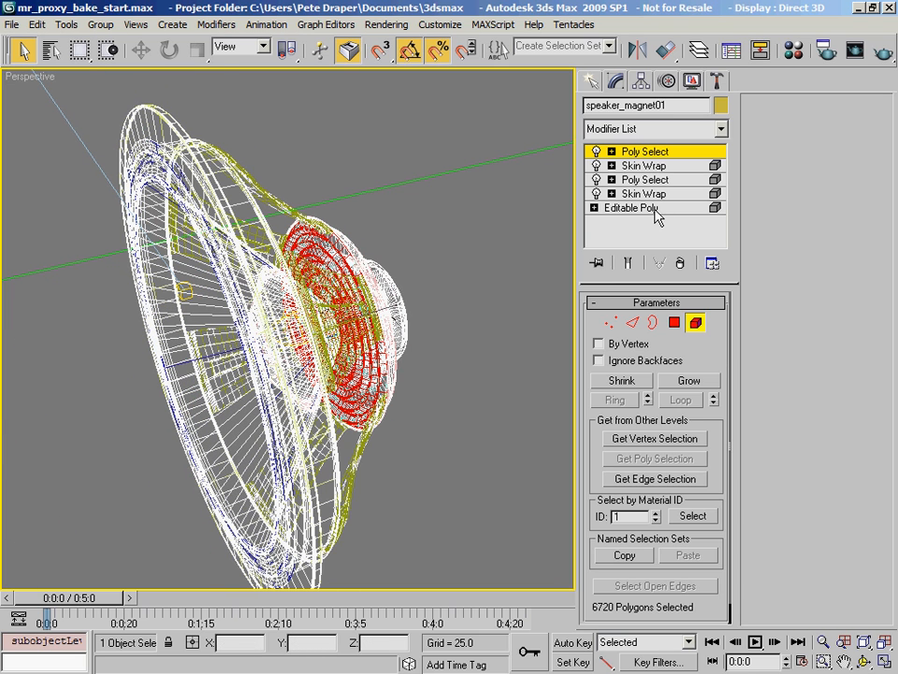
Add a third Skin Wrap modifier for the selected diaphragm geometry, with speaker_diaphragm as its control object.
{"action": "left_click", "coordinate": [725, 129]}
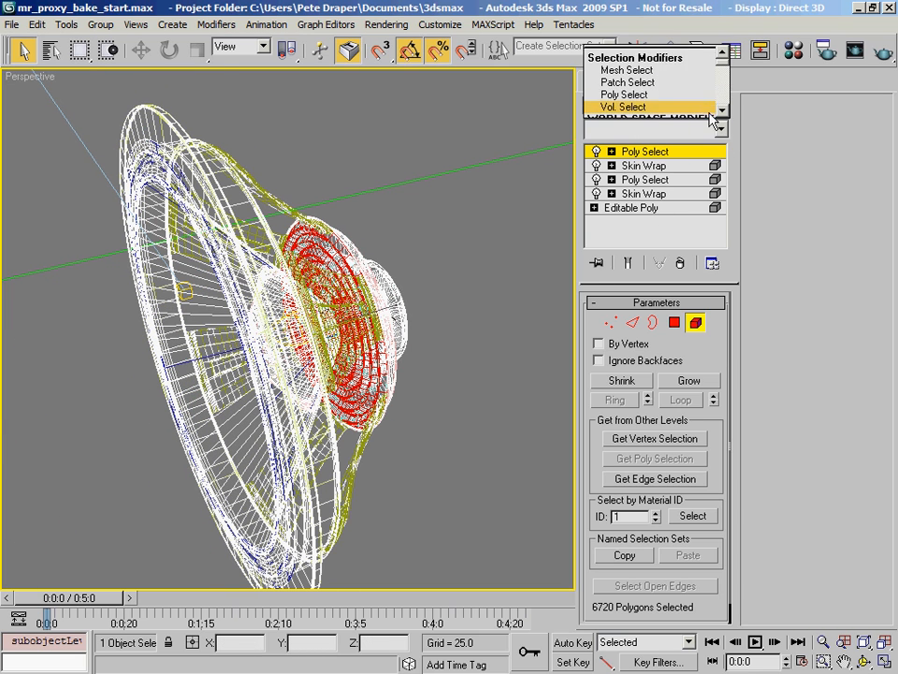
{"action": "left_click", "coordinate": [724, 128]}
{"action": "left_click", "coordinate": [724, 129]}
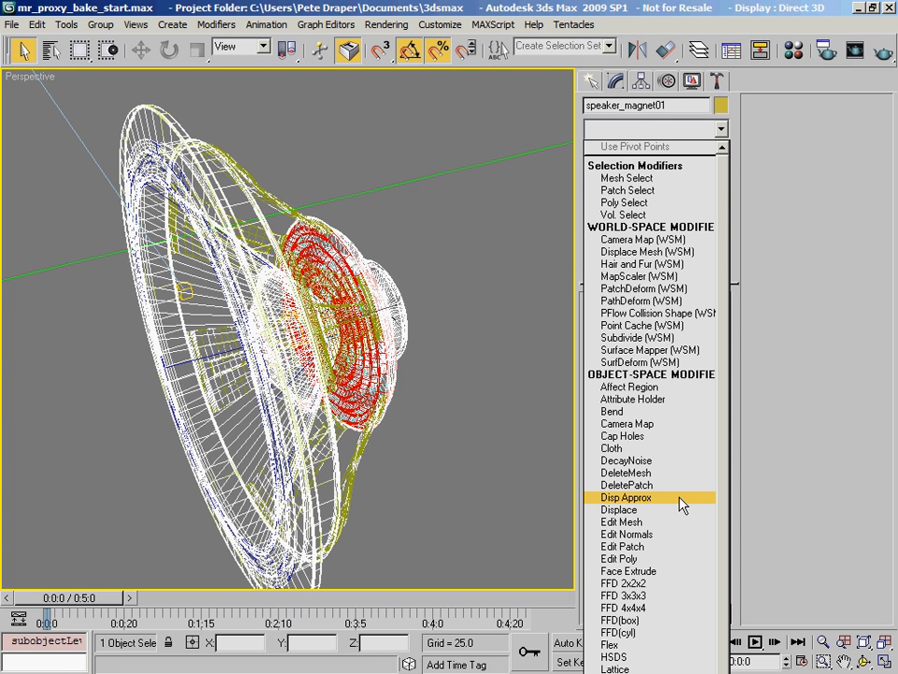
{"action": "scroll", "coordinate": [682, 505], "scroll_direction": "down", "scroll_amount": 13}
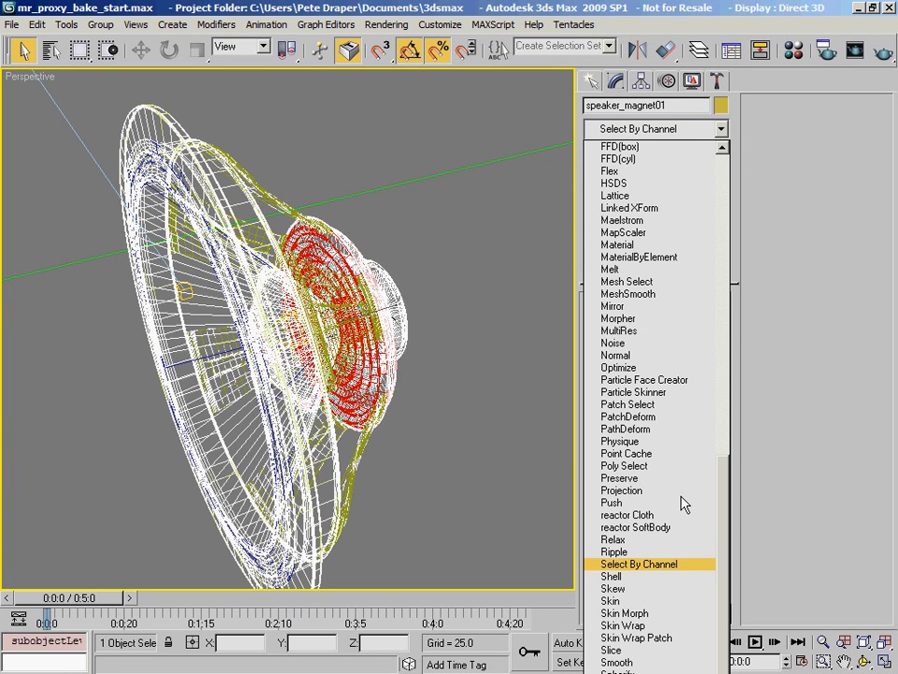
{"action": "left_click", "coordinate": [645, 625]}
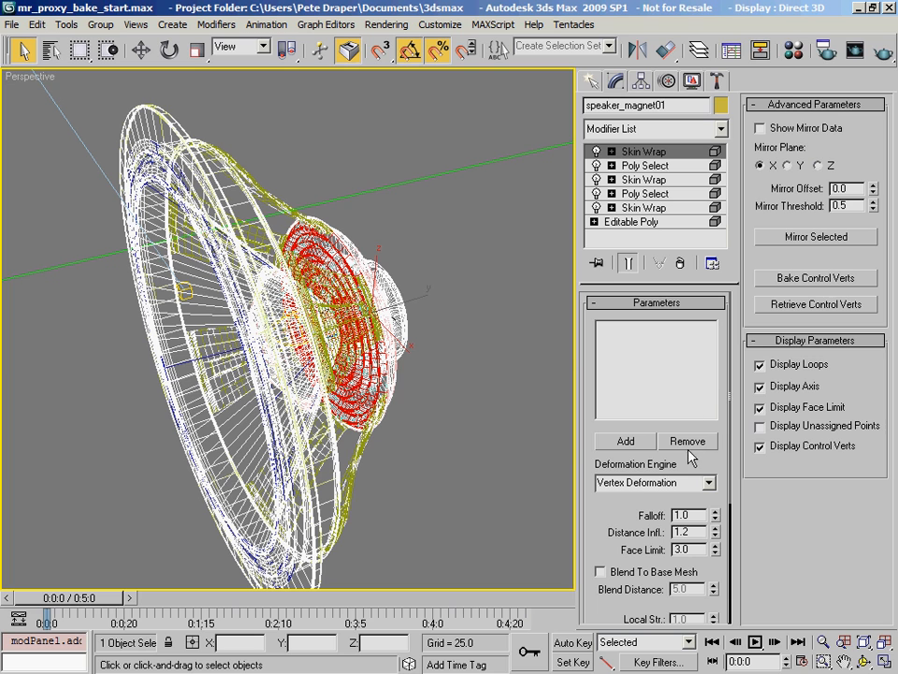
{"action": "left_click", "coordinate": [625, 441]}
{"action": "key", "text": "h"}
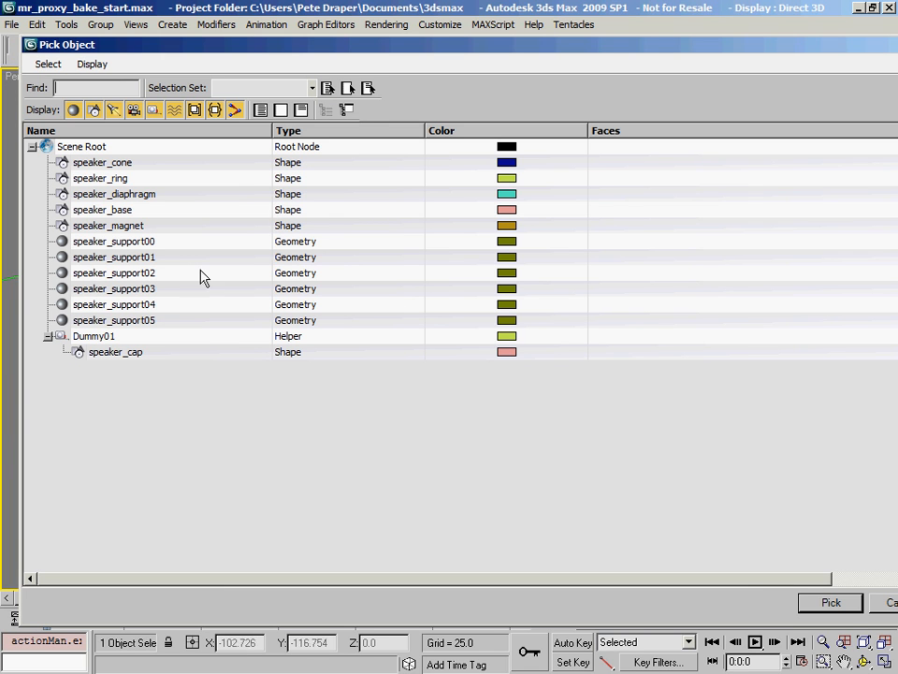
{"action": "left_click", "coordinate": [143, 195]}
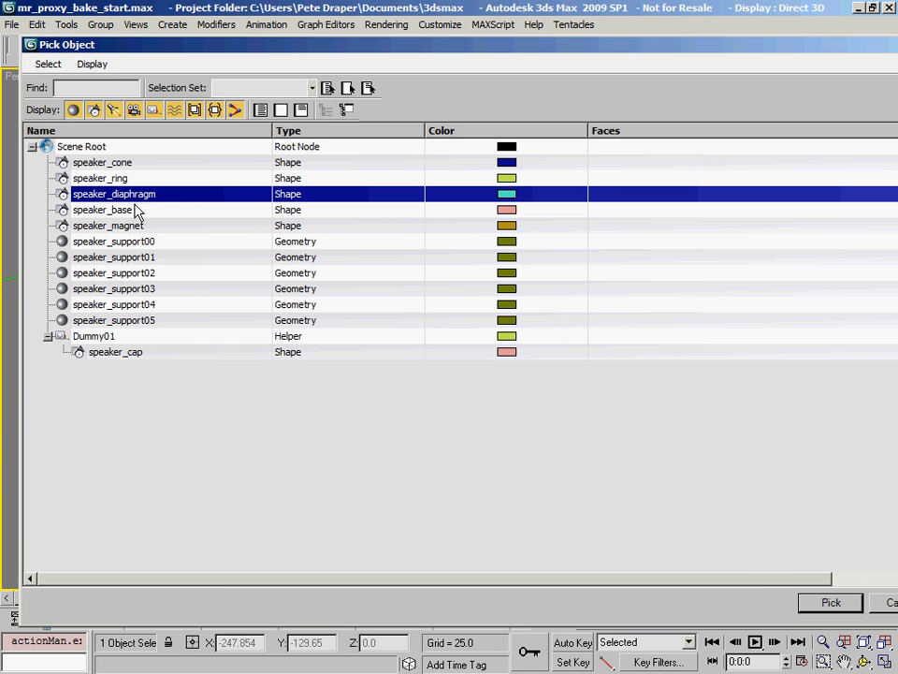
{"action": "left_click", "coordinate": [831, 601]}
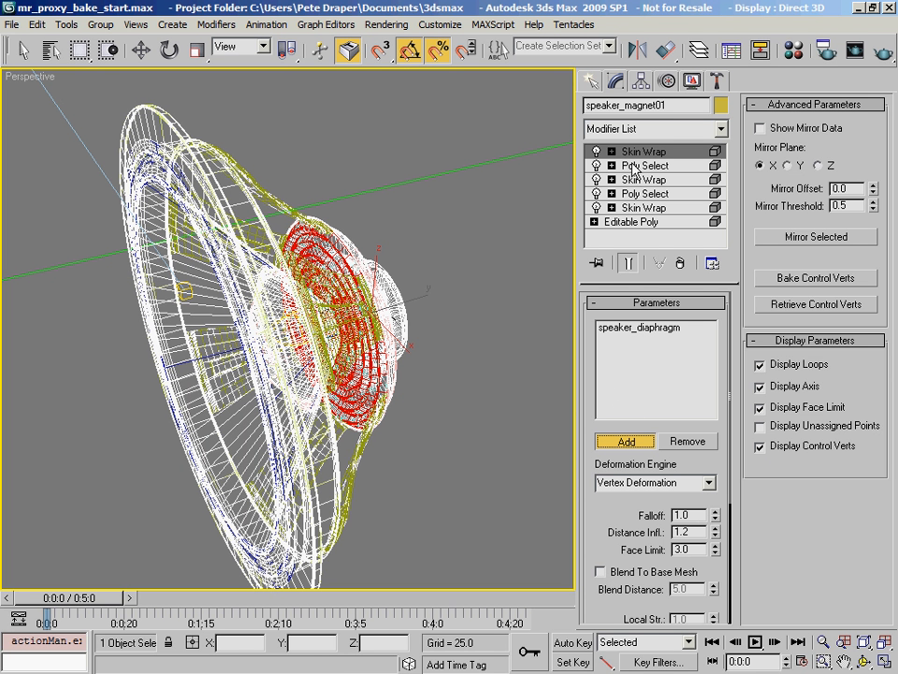
Isolate the combined speaker mesh and display it shaded with edged faces, viewed from the side with the diaphragm exposed.
{"action": "mouse_move", "coordinate": [307, 279]}
{"action": "middle_mouse_down", "text": "alt"}
{"action": "mouse_move", "coordinate": [320, 286]}
{"action": "mouse_move", "coordinate": [323, 279]}
{"action": "middle_mouse_up", "text": "alt"}
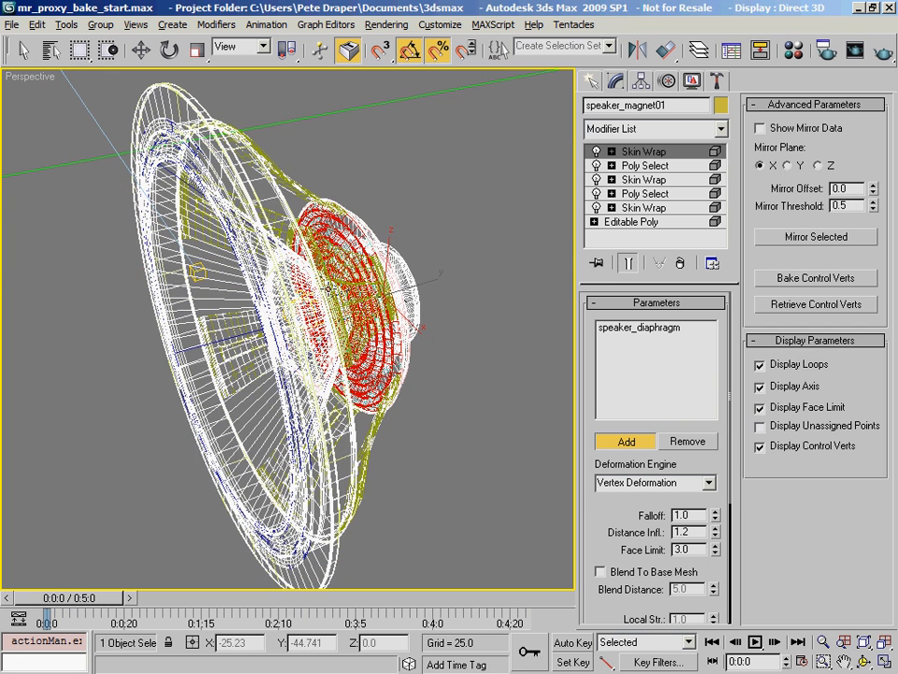
{"action": "key", "text": "alt+q"}
{"action": "mouse_move", "coordinate": [299, 301]}
{"action": "middle_mouse_down", "text": "alt"}
{"action": "mouse_move", "coordinate": [330, 285]}
{"action": "mouse_move", "coordinate": [307, 288]}
{"action": "mouse_move", "coordinate": [260, 330]}
{"action": "middle_mouse_up", "text": "alt"}
{"action": "key", "text": "F3"}
{"action": "scroll", "coordinate": [261, 331], "scroll_direction": "up", "scroll_amount": 10}
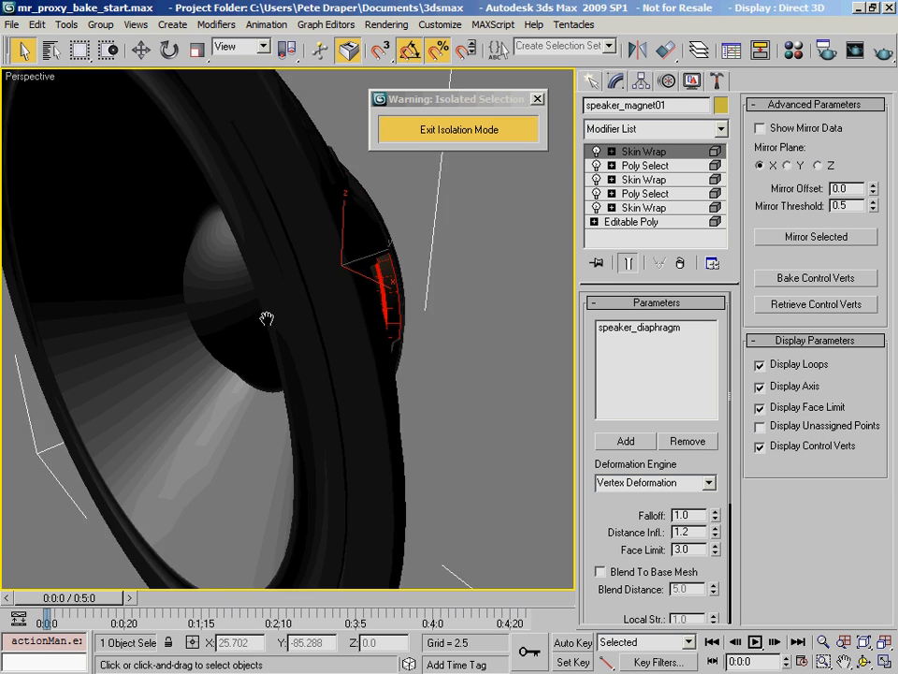
{"action": "middle_click_drag", "start_coordinate": [270, 316], "coordinate": [247, 314], "text": "alt"}
{"action": "scroll", "coordinate": [260, 326], "scroll_direction": "down", "scroll_amount": 10}
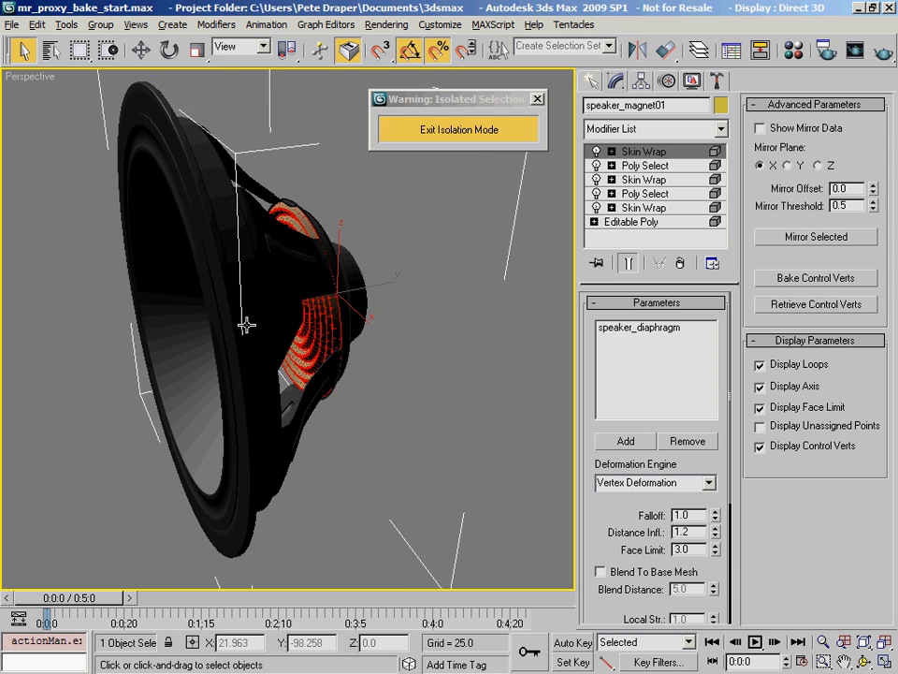
{"action": "key", "text": "F4"}
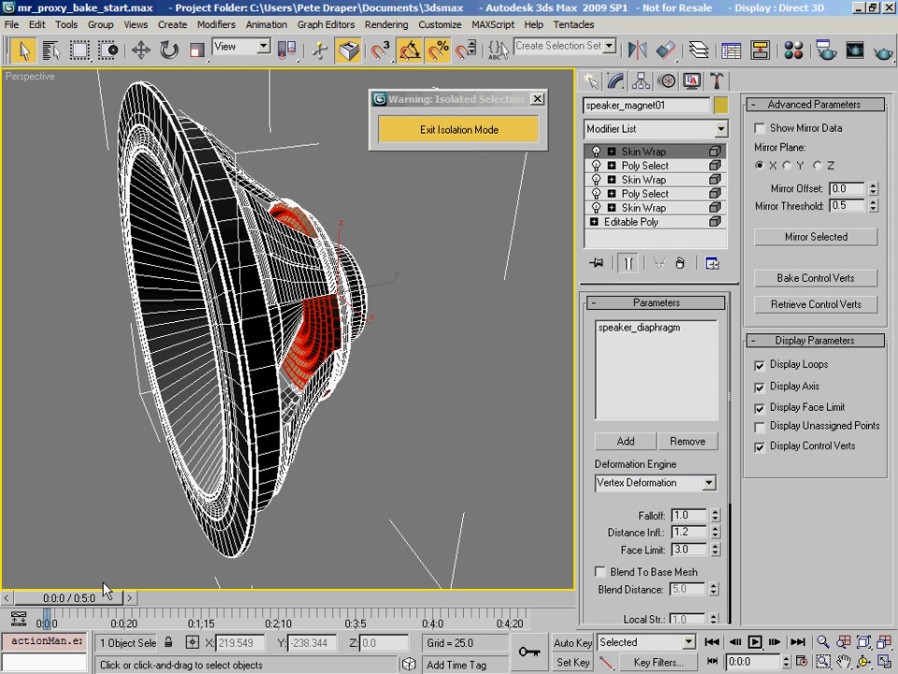
Scrub the animation forward and back to the first frame to check the skin-wrapped speaker mesh from the side and front.
{"action": "middle_click_drag", "start_coordinate": [213, 400], "coordinate": [187, 404], "text": "alt"}
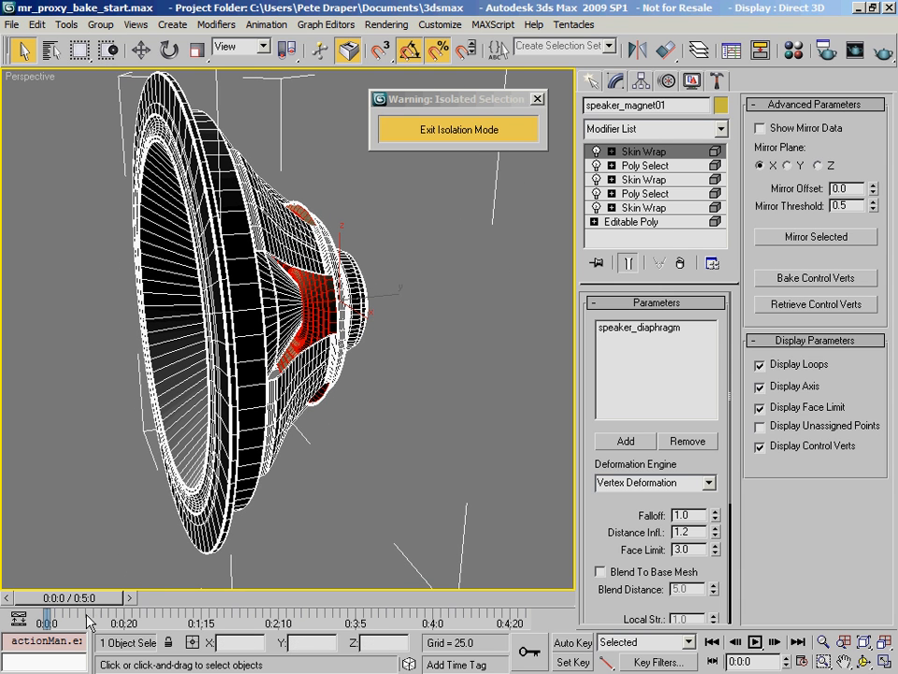
{"action": "left_click_drag", "start_coordinate": [90, 606], "coordinate": [229, 606]}
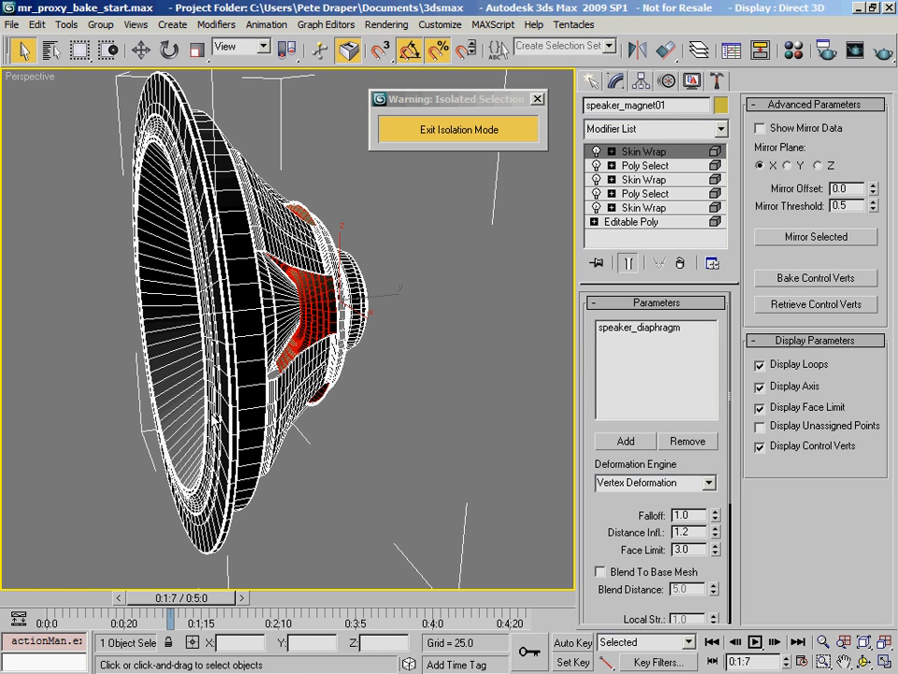
{"action": "mouse_move", "coordinate": [176, 299]}
{"action": "middle_mouse_down", "text": "alt"}
{"action": "mouse_move", "coordinate": [286, 405]}
{"action": "mouse_move", "coordinate": [202, 304]}
{"action": "mouse_move", "coordinate": [169, 280]}
{"action": "middle_mouse_up", "text": "alt"}
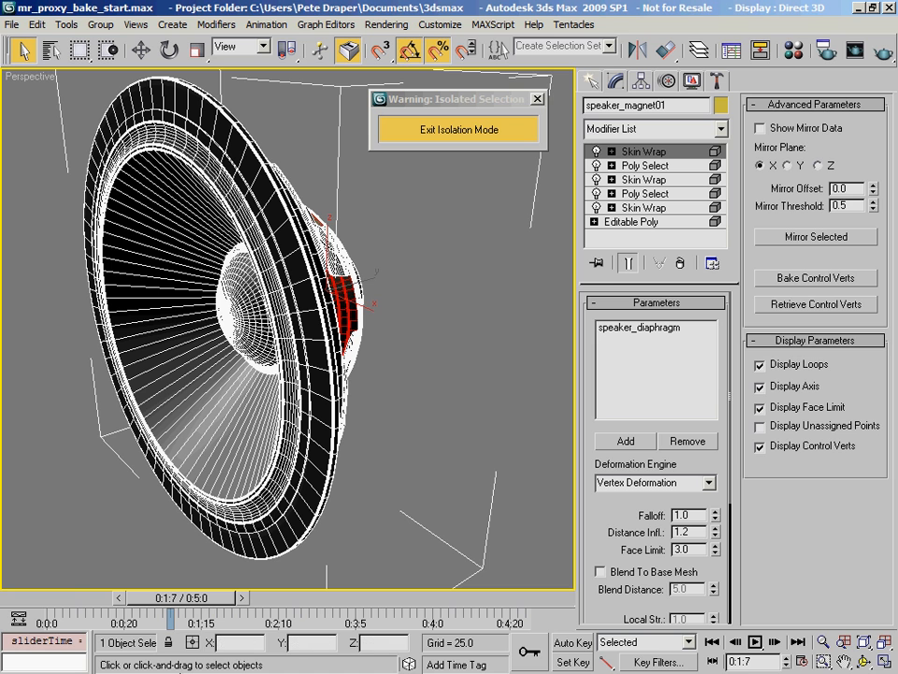
{"action": "left_click", "coordinate": [42, 599]}
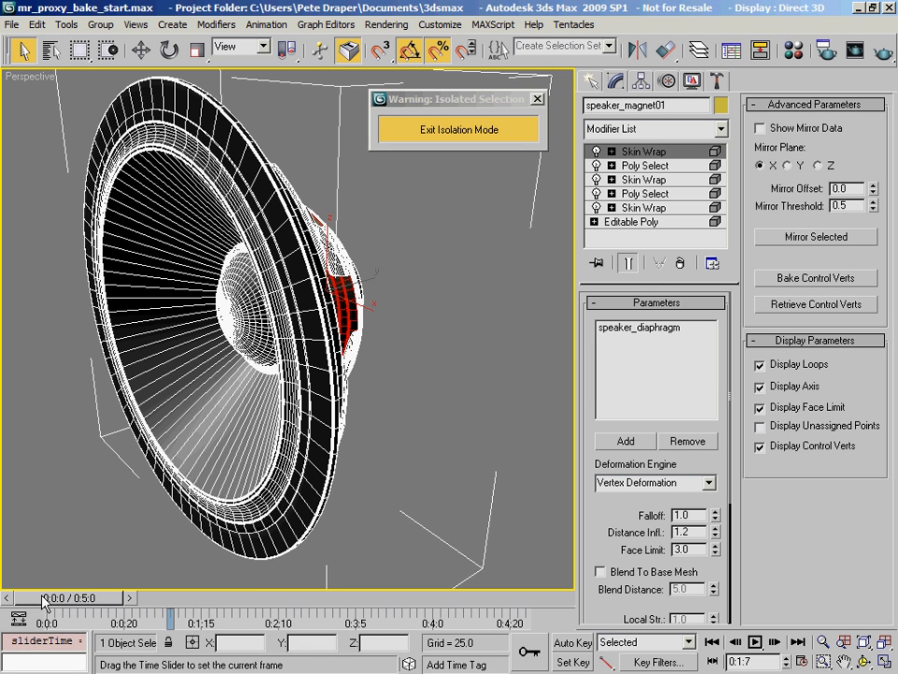
Add a Poly Select modifier above the last Skin Wrap, leaving no sub-object selection active.
{"action": "middle_click_drag", "start_coordinate": [293, 342], "coordinate": [225, 281], "text": "alt"}
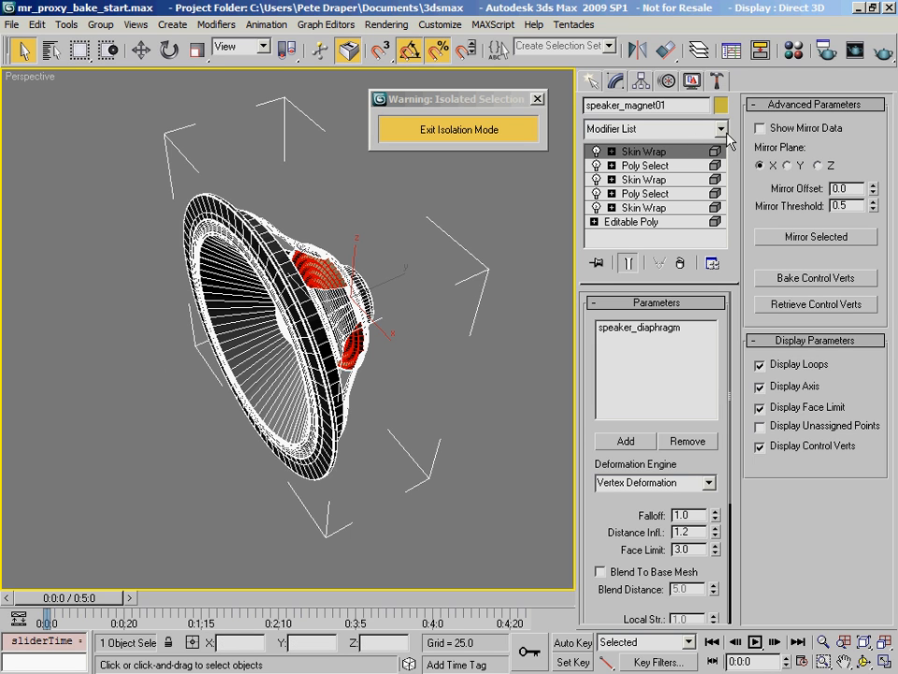
{"action": "left_click", "coordinate": [723, 130]}
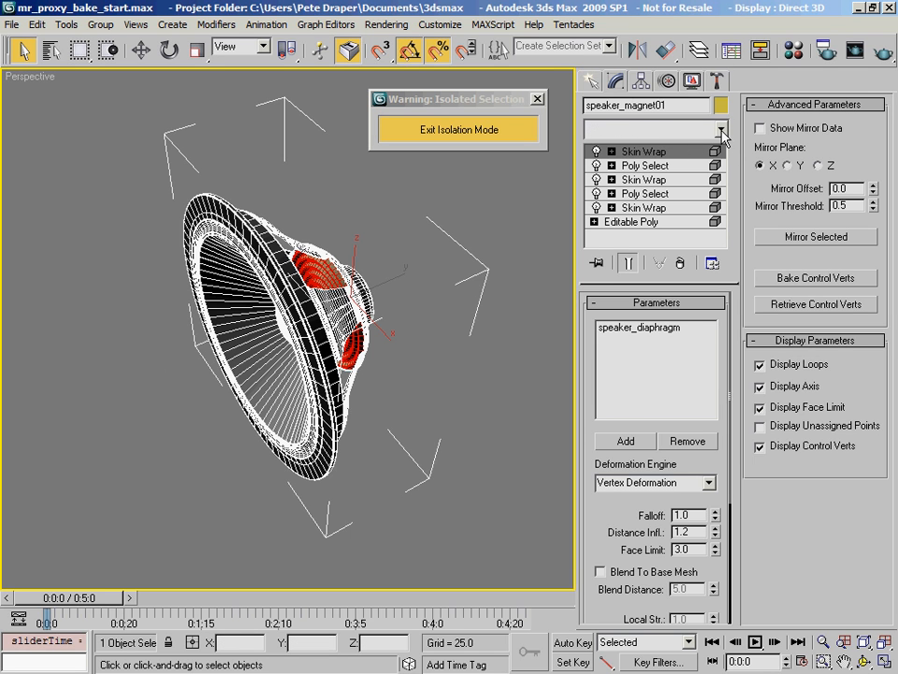
{"action": "left_click", "coordinate": [722, 129]}
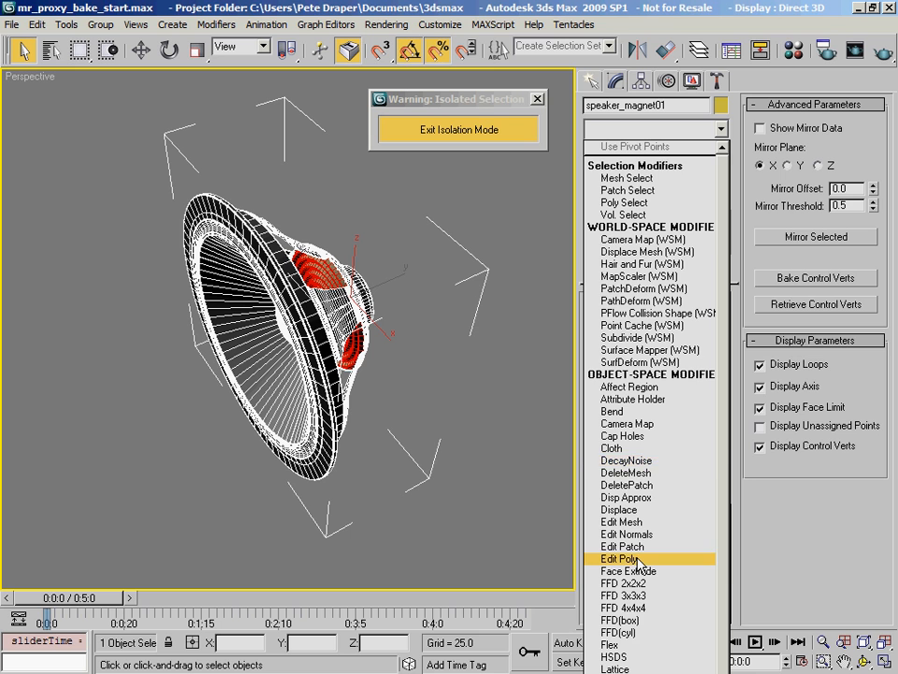
{"action": "key", "text": "p"}
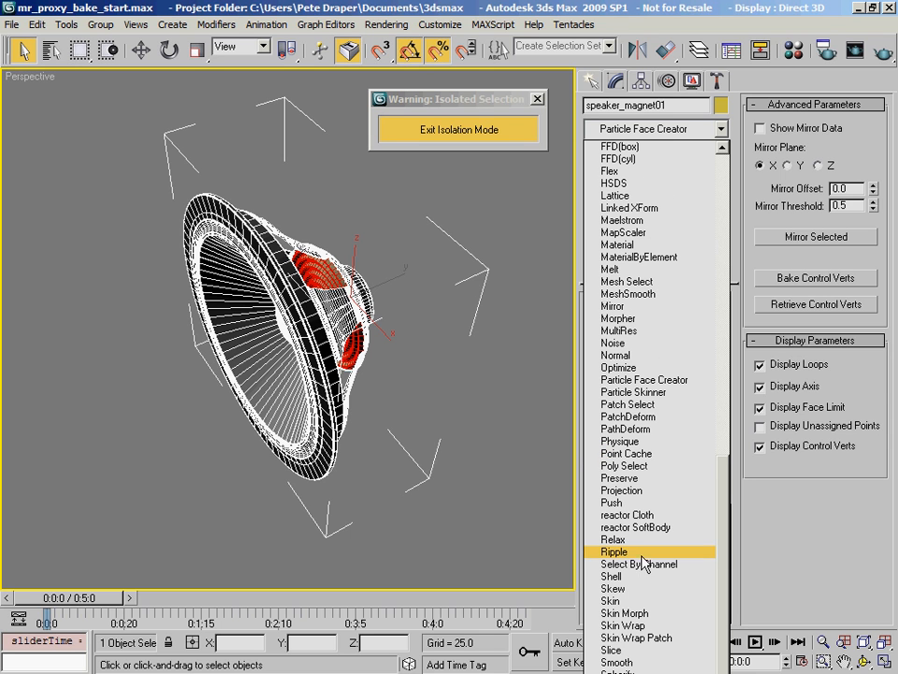
{"action": "left_click", "coordinate": [655, 465]}
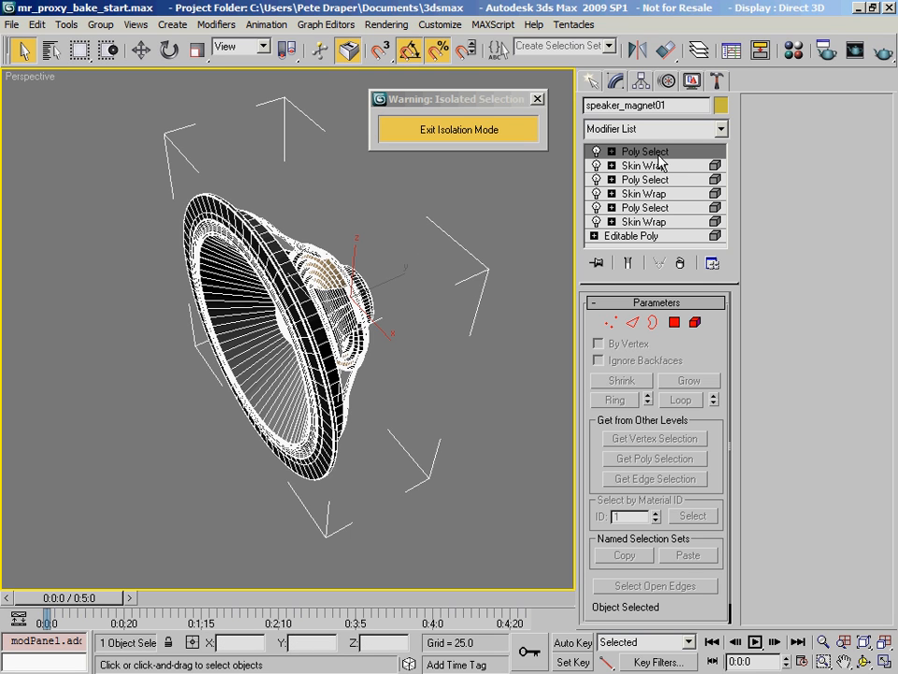
Add a Point Cache modifier on top of the combined speaker mesh's modifier stack.
{"action": "mouse_move", "coordinate": [316, 329]}
{"action": "middle_mouse_down", "text": "alt"}
{"action": "mouse_move", "coordinate": [355, 315]}
{"action": "mouse_move", "coordinate": [312, 325]}
{"action": "mouse_move", "coordinate": [324, 327]}
{"action": "middle_mouse_up", "text": "alt"}
{"action": "left_click", "coordinate": [722, 130]}
{"action": "left_click", "coordinate": [721, 128]}
{"action": "left_click", "coordinate": [722, 129]}
{"action": "scroll", "coordinate": [711, 197], "scroll_direction": "up", "scroll_amount": 10}
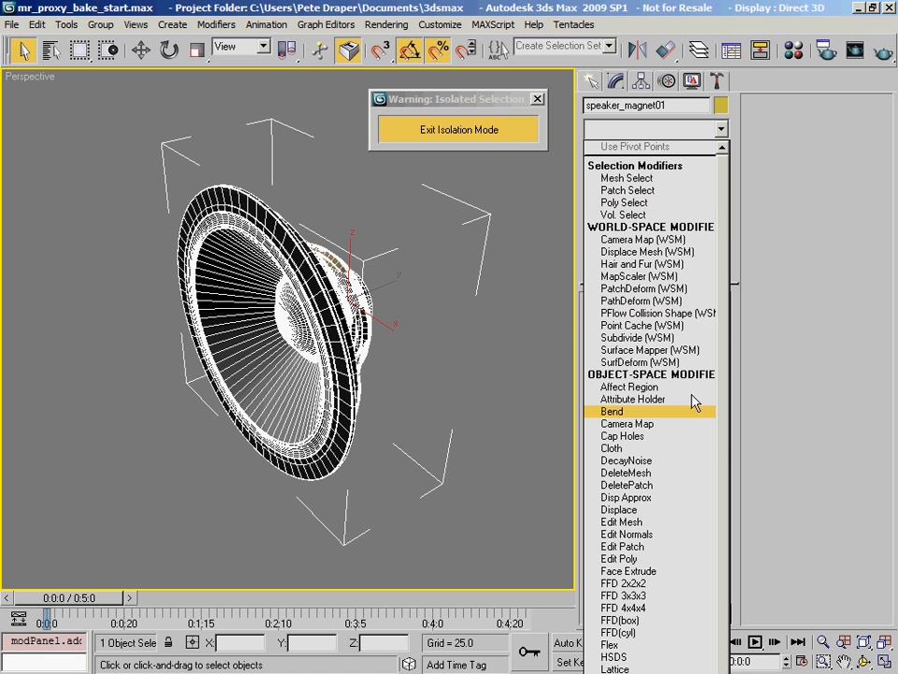
{"action": "key", "text": "p"}
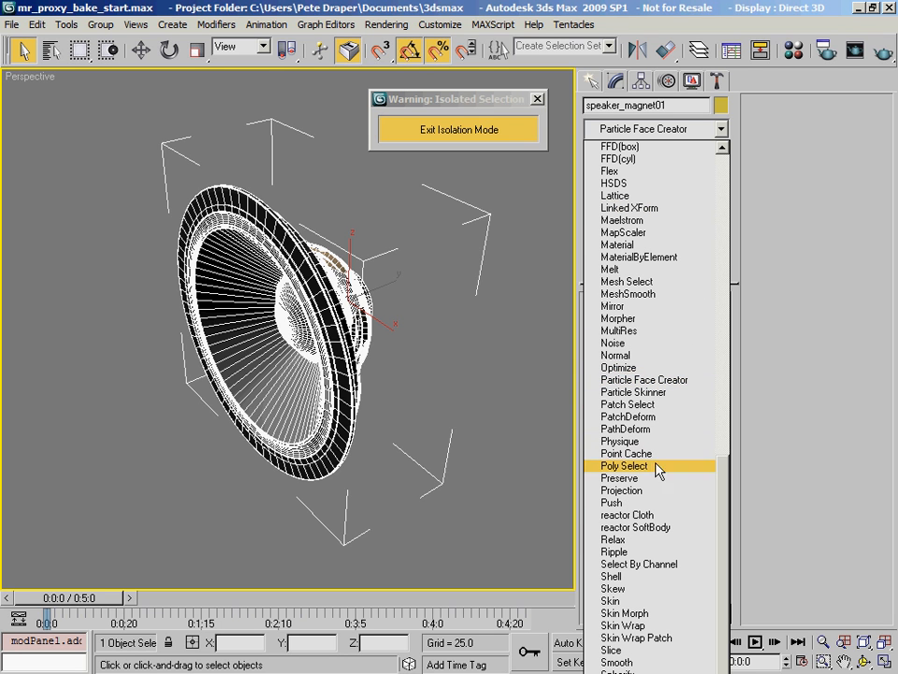
{"action": "key", "text": "Return"}
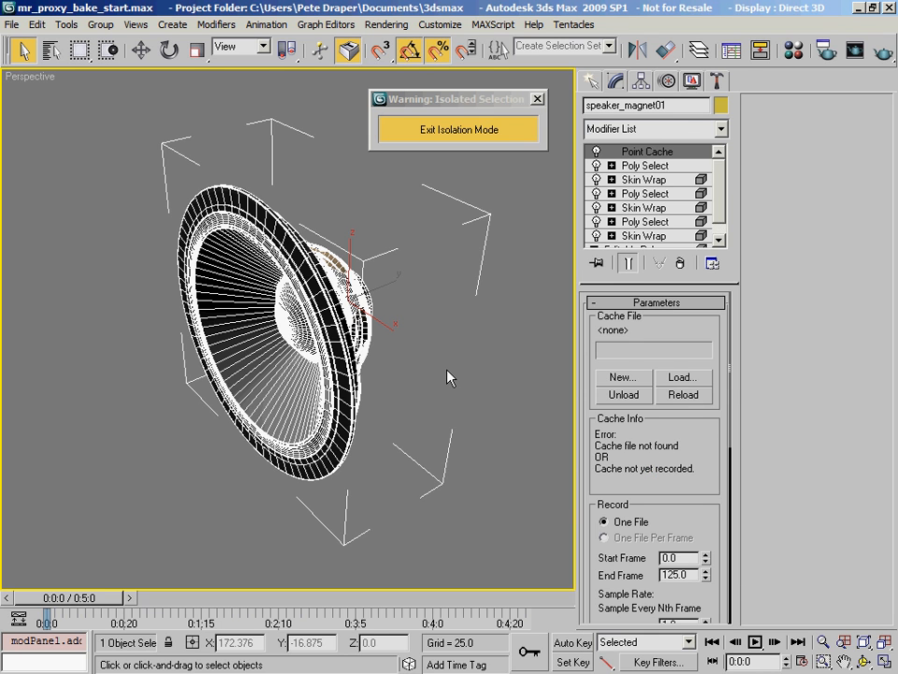
Create a new cache file named "speaker export" in the export folder for the Point Cache modifier.
{"action": "left_click", "coordinate": [629, 379]}
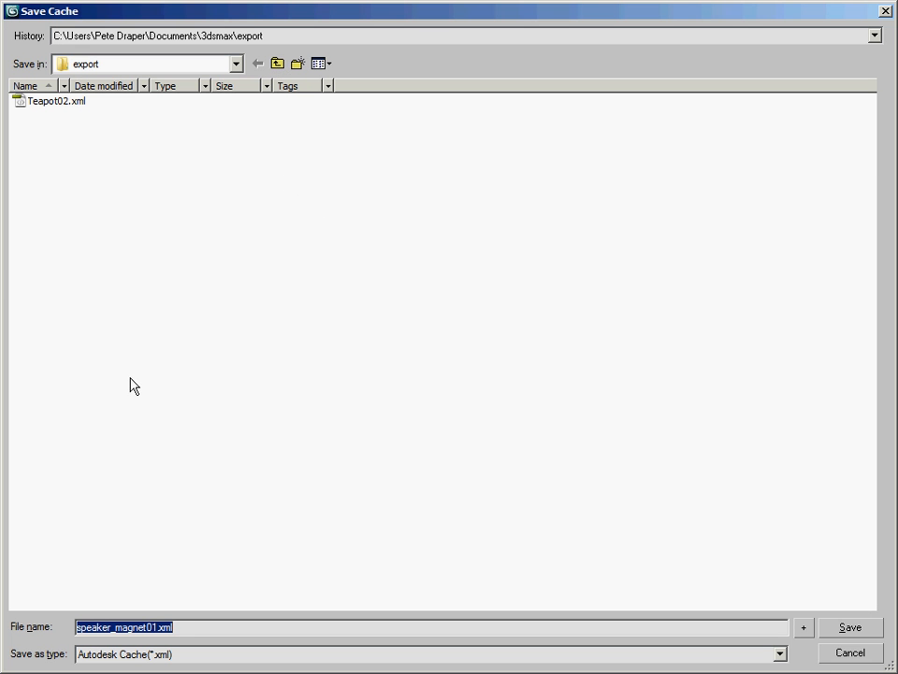
{"action": "type", "text": "speak"}
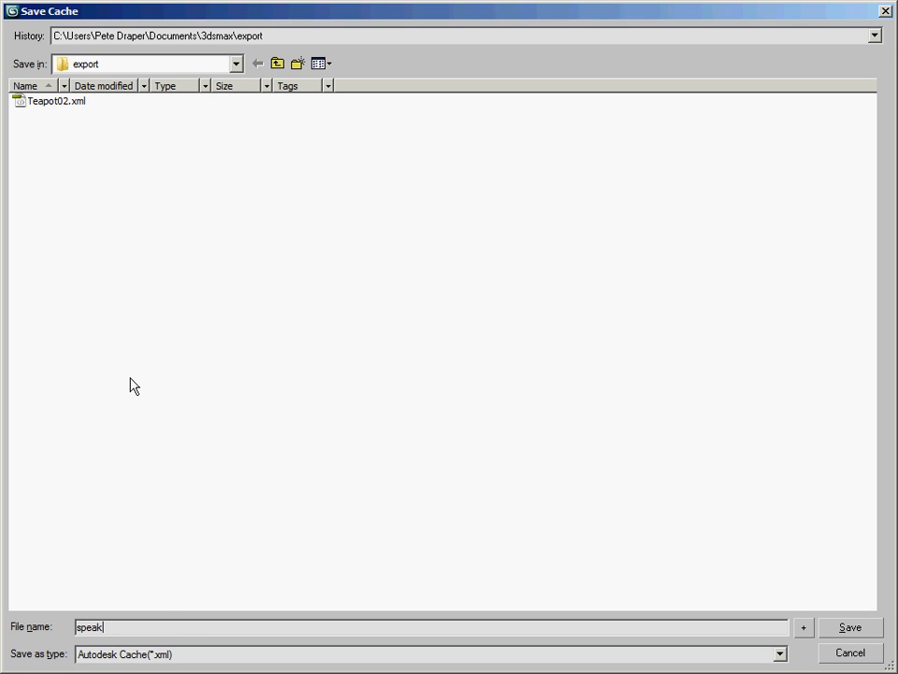
{"action": "type", "text": "er export"}
{"action": "key", "text": "Return"}
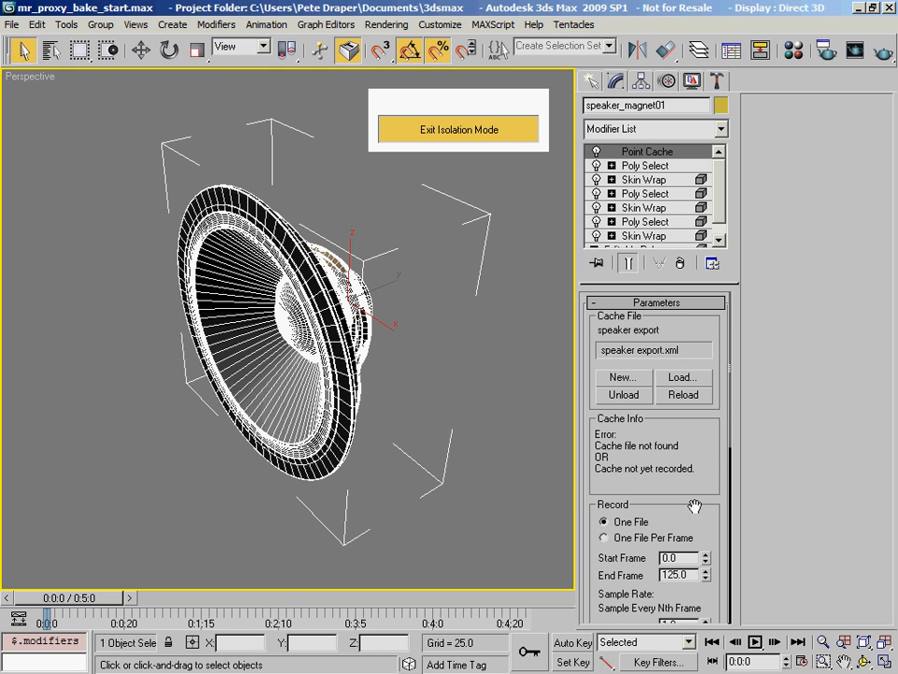
Record the point cache as one file for frames 0 to 125, then close the export folder window.
{"action": "left_click_drag", "start_coordinate": [655, 493], "coordinate": [684, 305]}
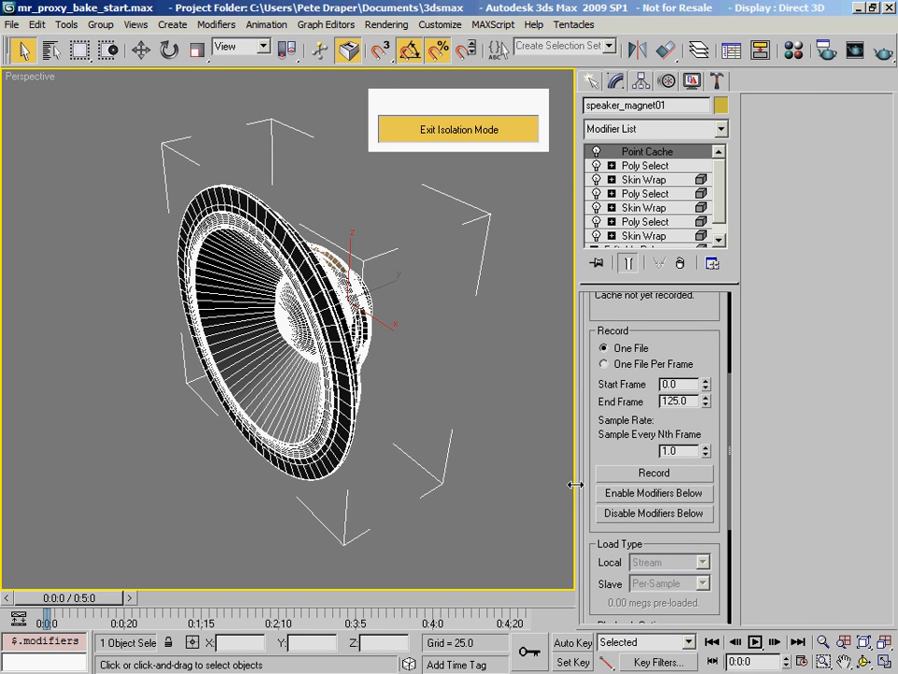
{"action": "left_click_drag", "start_coordinate": [713, 484], "coordinate": [758, 488]}
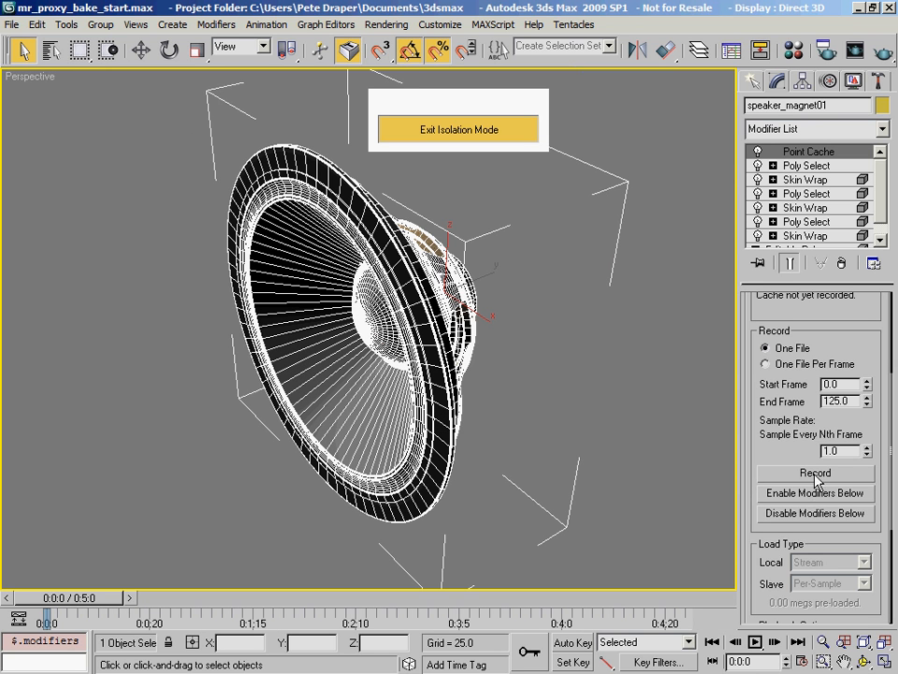
{"action": "scroll", "coordinate": [810, 453], "scroll_direction": "up", "scroll_amount": 3}
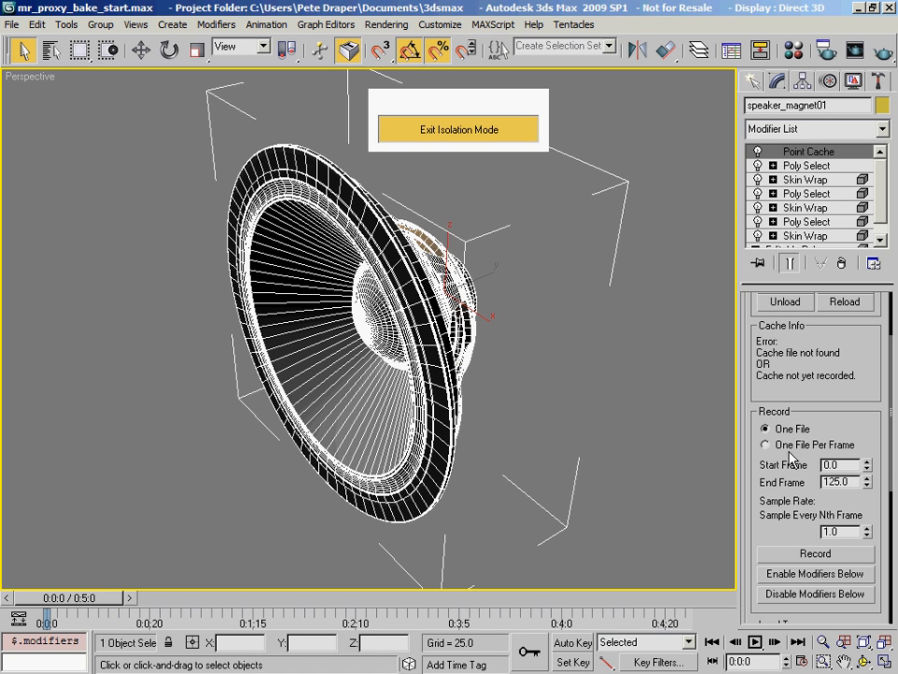
{"action": "left_click_drag", "start_coordinate": [769, 524], "coordinate": [774, 411]}
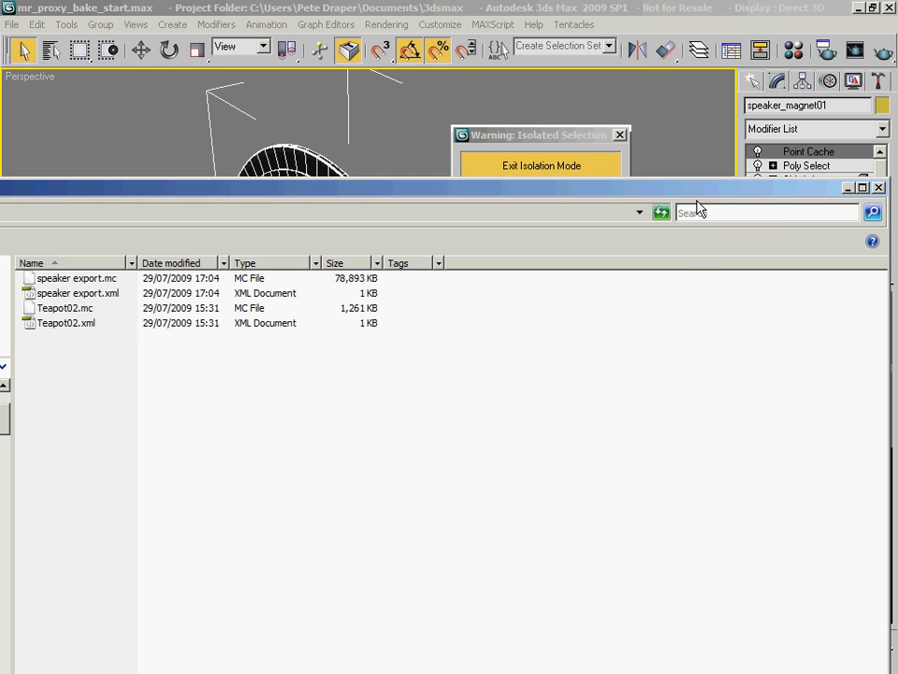
{"action": "key", "text": "alt+F4"}
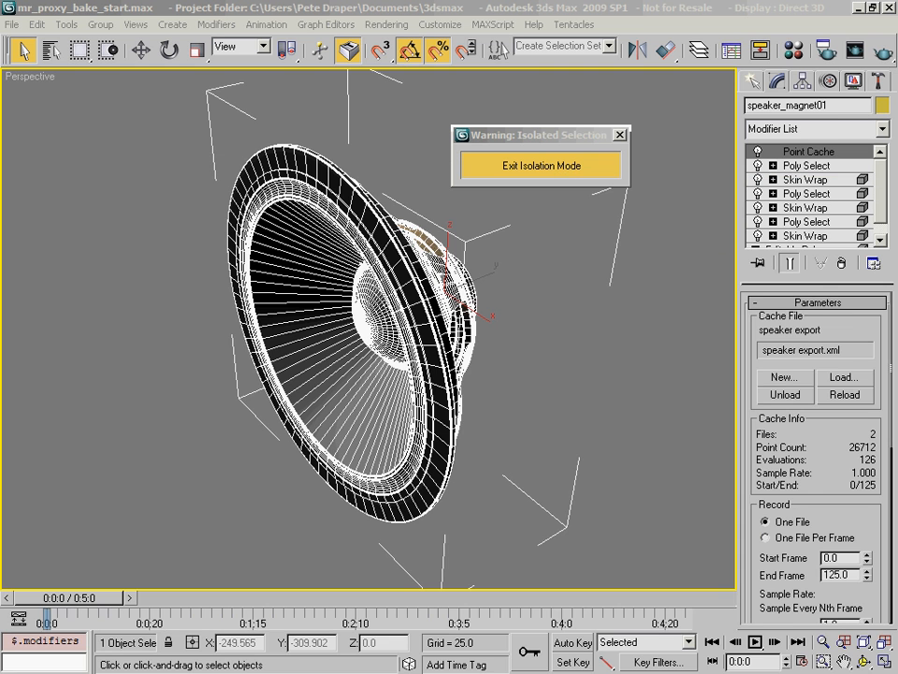
Disable all modifiers below the Point Cache and scrub the timeline to check the cached playback.
{"action": "scroll", "coordinate": [814, 411], "scroll_direction": "down", "scroll_amount": 5}
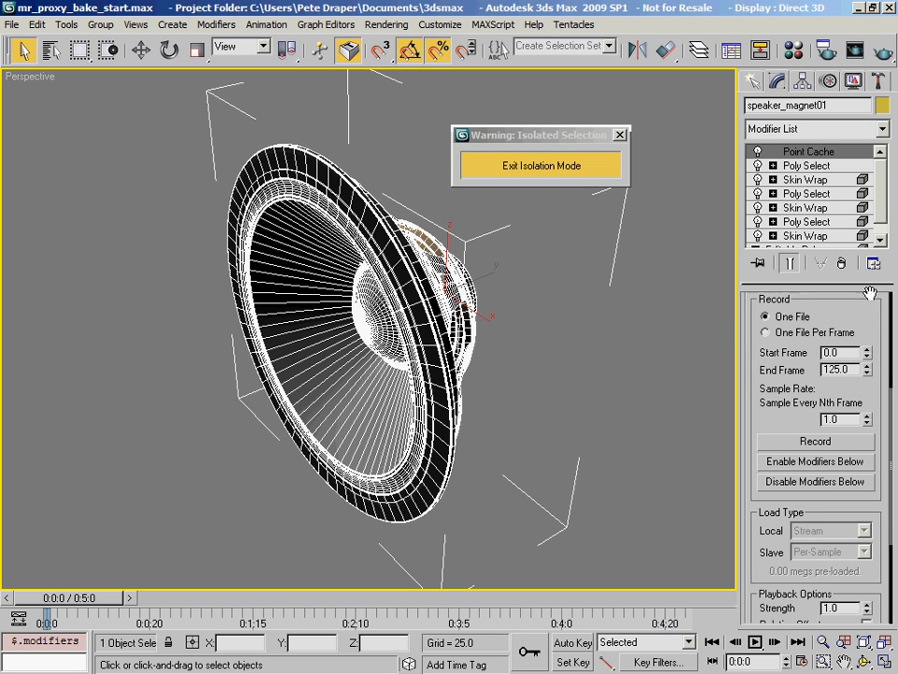
{"action": "left_click", "coordinate": [801, 473]}
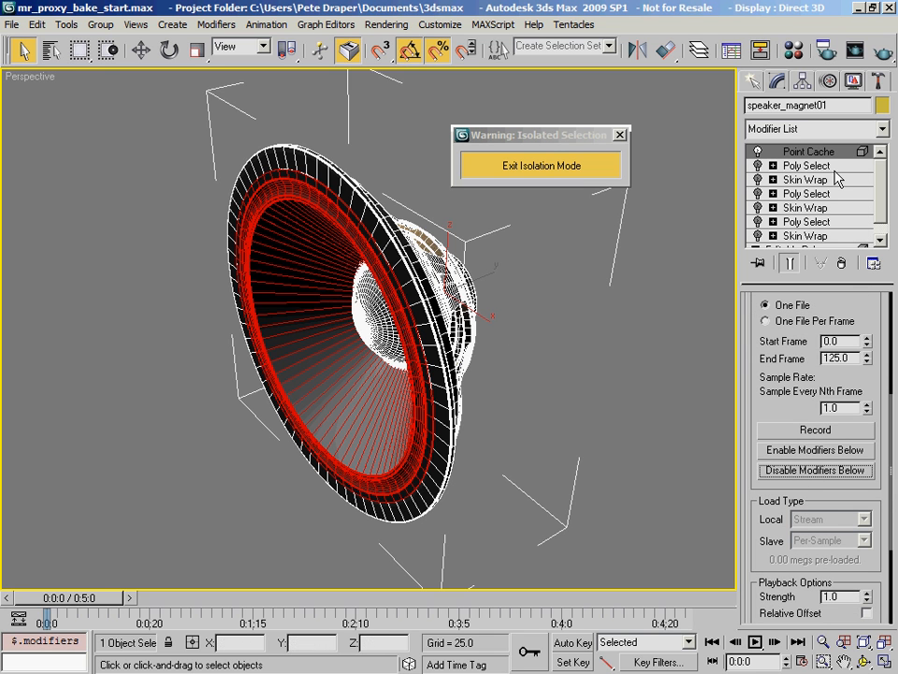
{"action": "left_click_drag", "start_coordinate": [119, 595], "coordinate": [400, 610]}
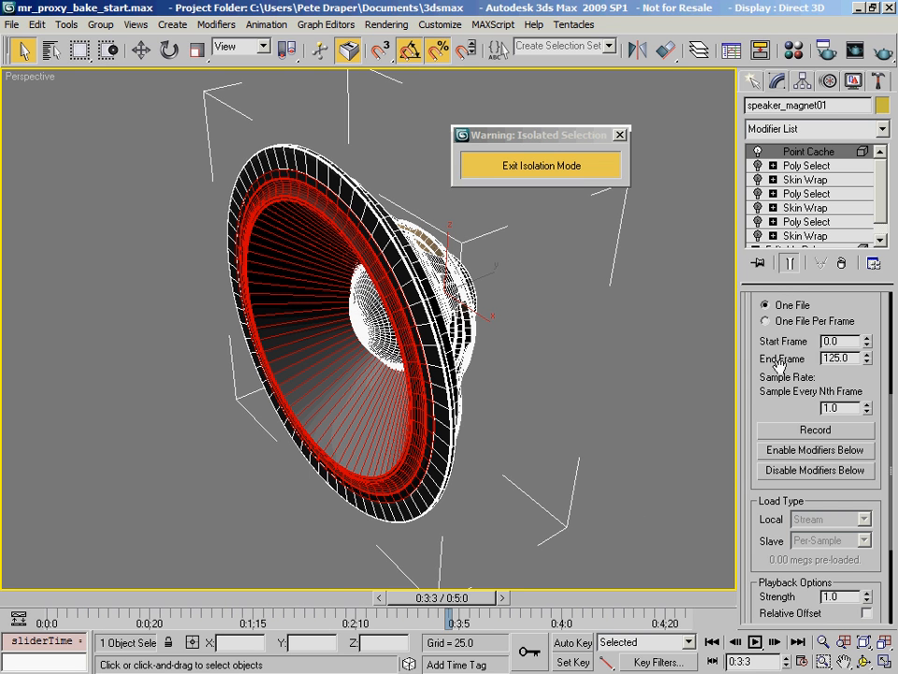
{"action": "scroll", "coordinate": [775, 363], "scroll_direction": "up", "scroll_amount": 5}
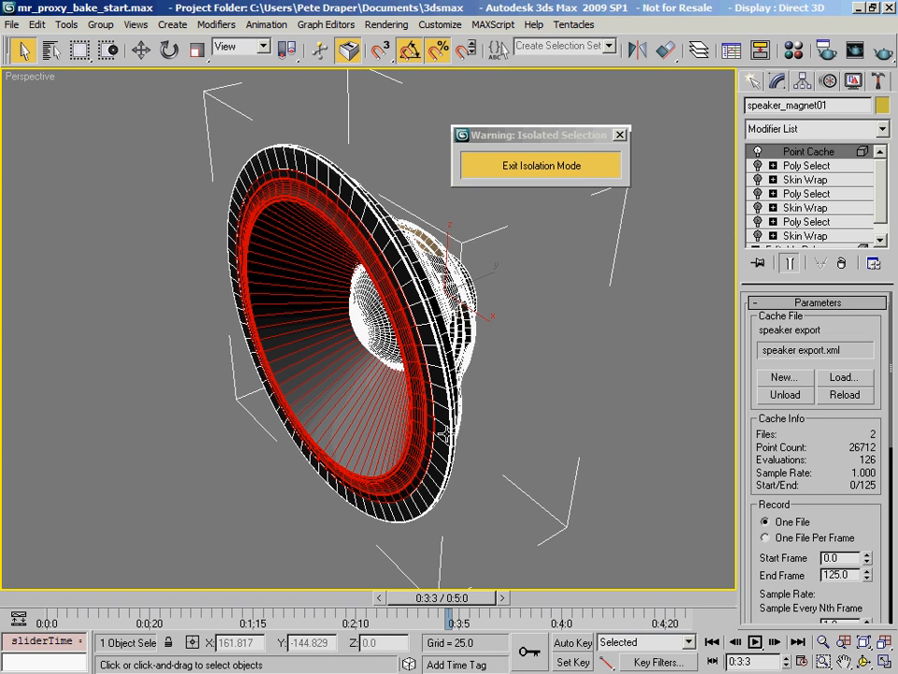
{"action": "left_click_drag", "start_coordinate": [63, 599], "coordinate": [286, 601]}
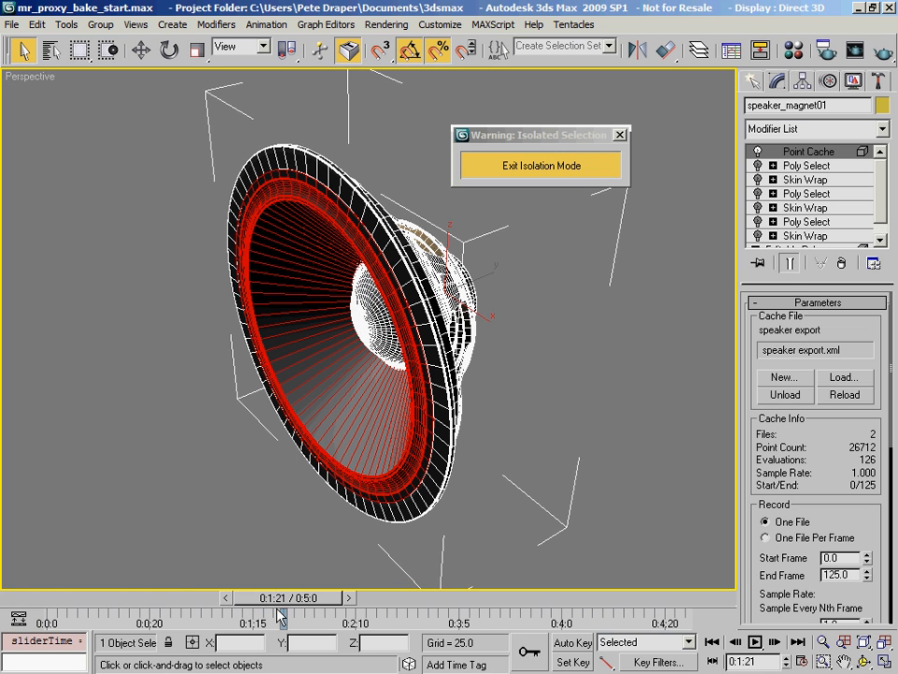
Hide the edged faces and scrub the cached animation to inspect the diaphragm and cone up close, ending at the first frame.
{"action": "left_click_drag", "start_coordinate": [286, 599], "coordinate": [373, 514]}
{"action": "key", "text": "q"}
{"action": "middle_click_drag", "start_coordinate": [363, 355], "coordinate": [388, 326], "text": "alt"}
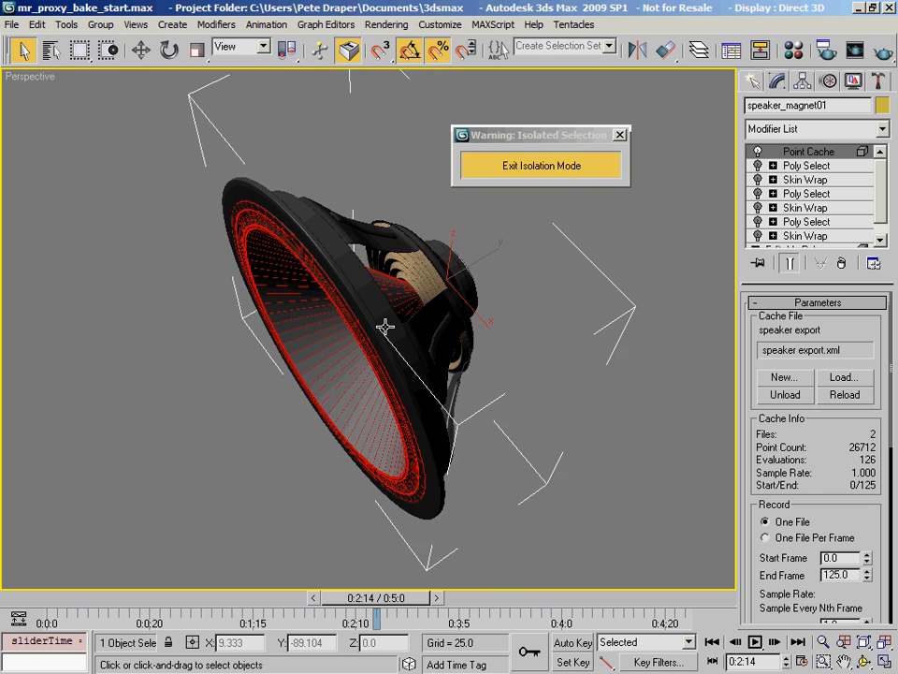
{"action": "scroll", "coordinate": [401, 326], "scroll_direction": "up", "scroll_amount": 3}
{"action": "left_click_drag", "start_coordinate": [399, 604], "coordinate": [66, 582]}
{"action": "key", "text": "q"}
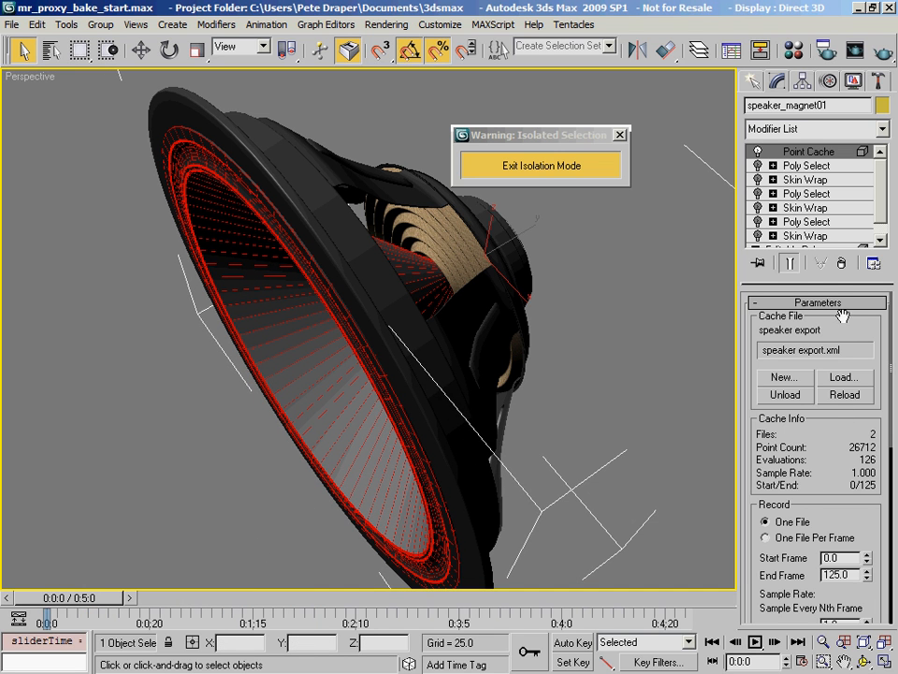
{"action": "mouse_move", "coordinate": [816, 283]}
{"action": "left_mouse_down"}
{"action": "mouse_move", "coordinate": [808, 355]}
{"action": "mouse_move", "coordinate": [809, 302]}
{"action": "left_mouse_up"}
{"action": "middle_click_drag", "start_coordinate": [408, 348], "coordinate": [441, 317], "text": "alt"}
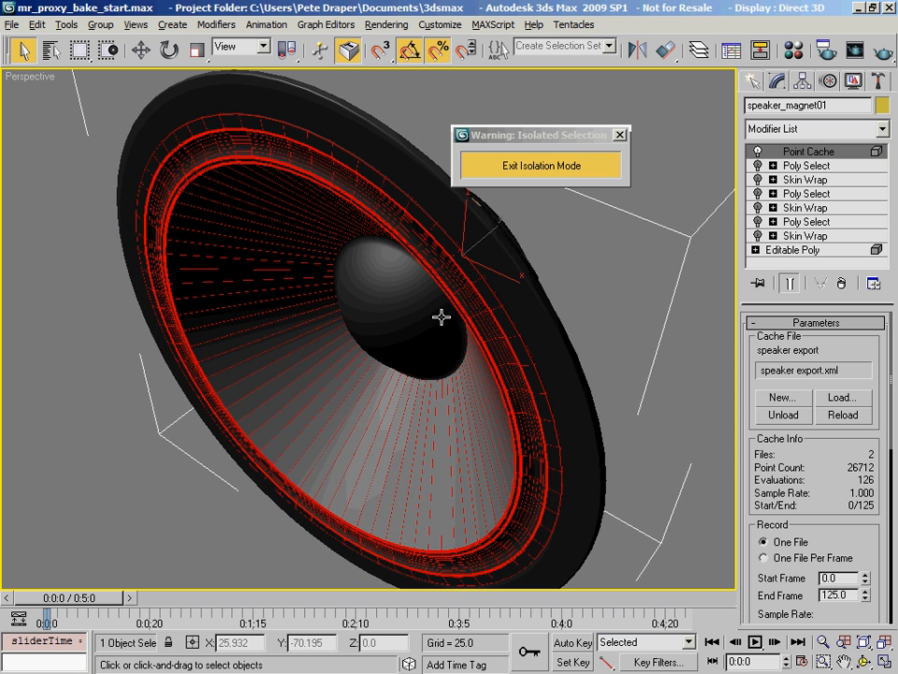
Save the scene under the new name mr_proxy_bake_finished_pointcache.max.
{"action": "left_click", "coordinate": [11, 26]}
{"action": "left_click", "coordinate": [41, 150]}
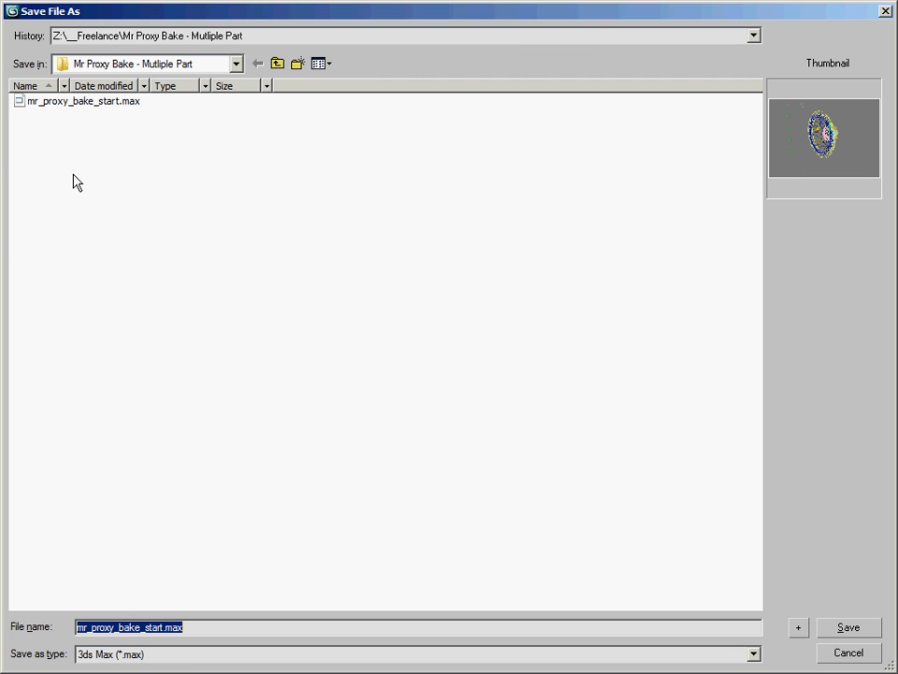
{"action": "left_click", "coordinate": [163, 625]}
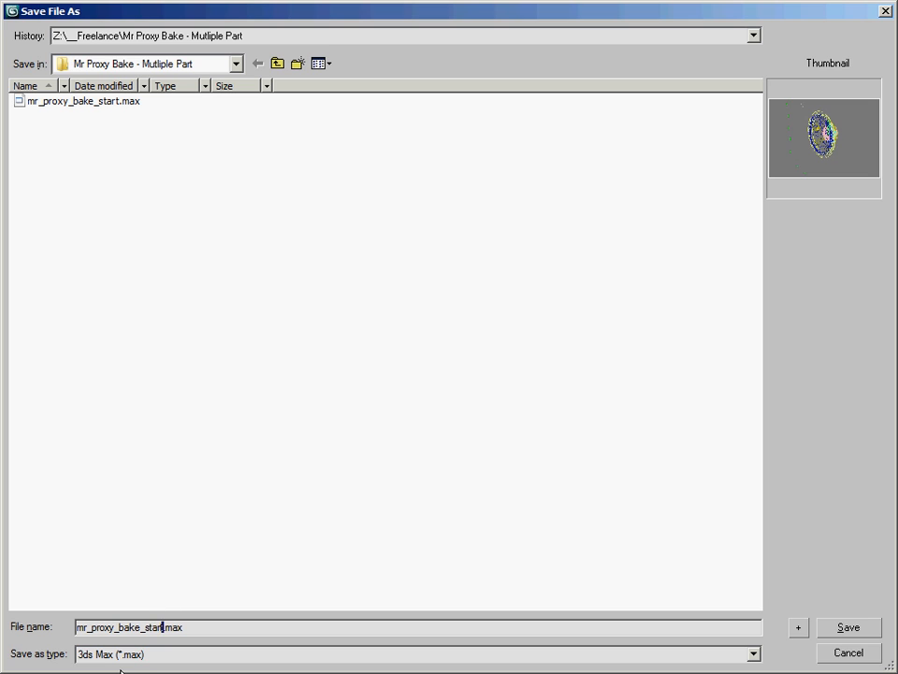
{"action": "type", "text": "finsished_pointcache"}
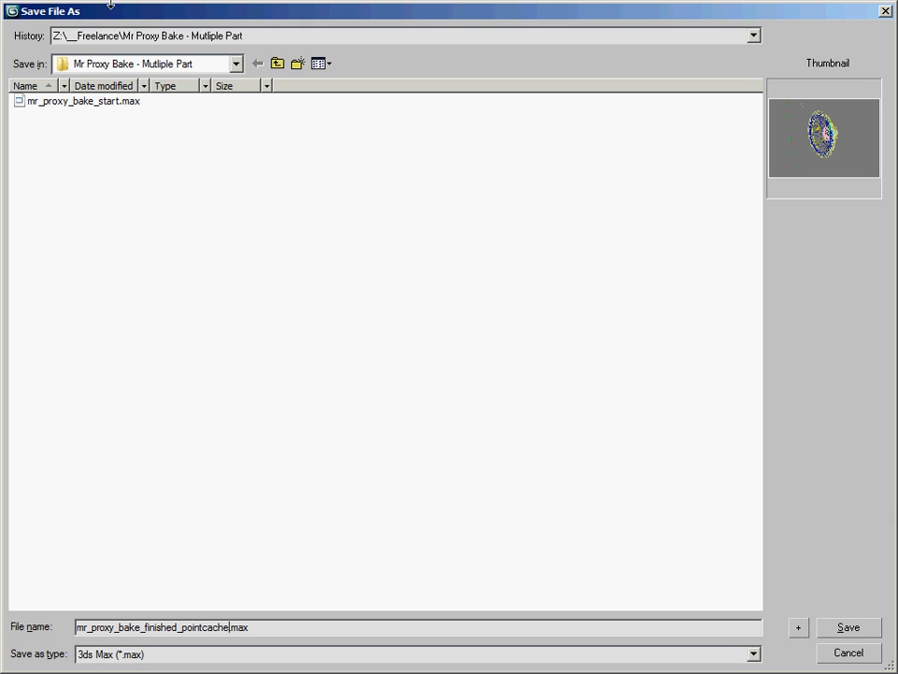
{"action": "key", "text": "Return"}
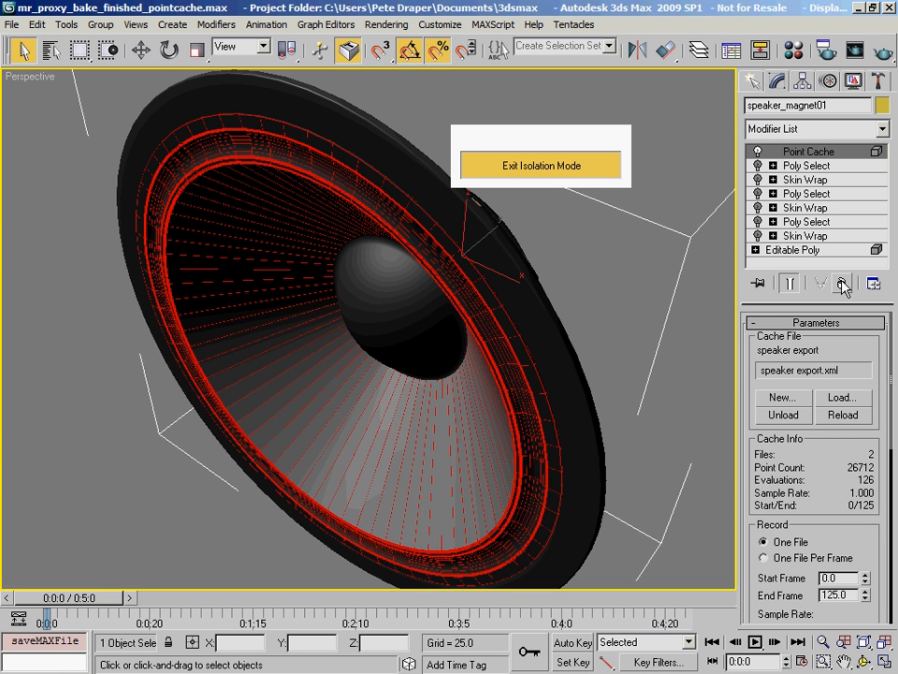
Remove the Point Cache modifier and turn all the remaining Poly Select and Skin Wrap modifiers back on.
{"action": "left_click", "coordinate": [842, 282]}
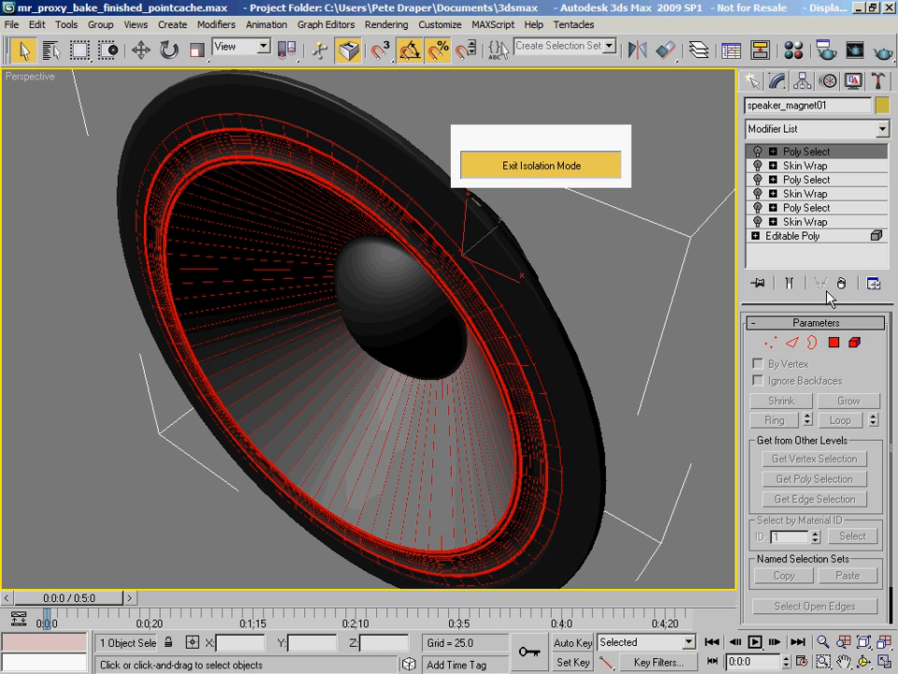
{"action": "left_click", "coordinate": [805, 221]}
{"action": "left_click", "coordinate": [807, 151], "text": "shift"}
{"action": "right_click", "coordinate": [810, 159]}
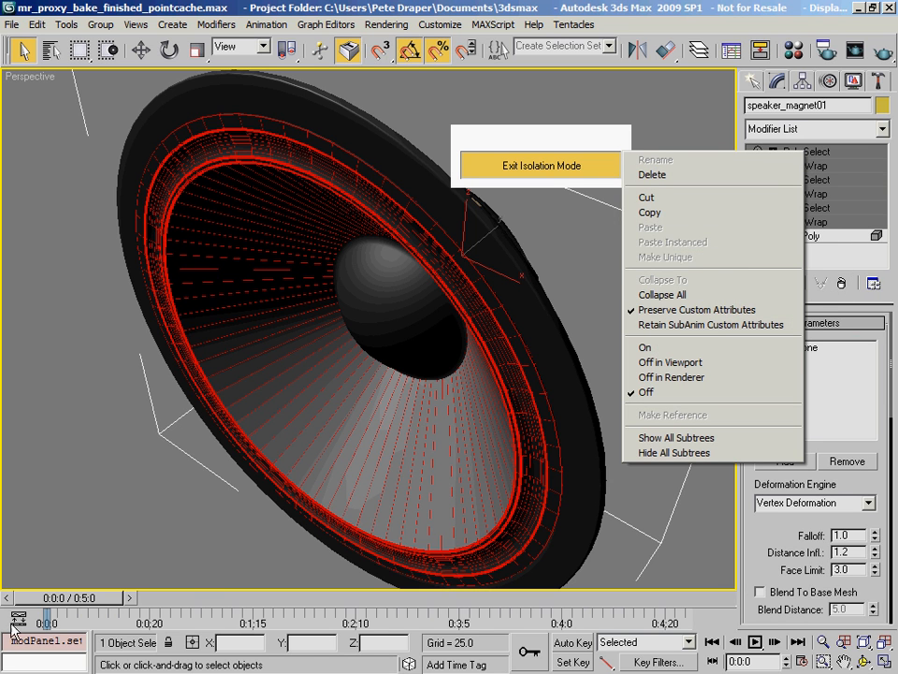
{"action": "left_click", "coordinate": [688, 377]}
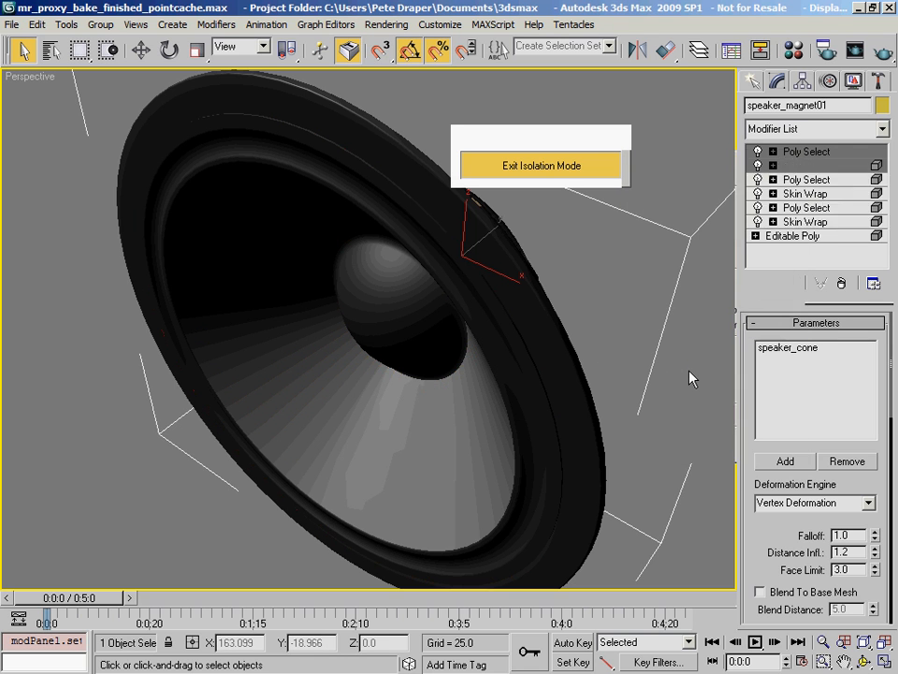
Exit isolation mode on the speaker.
{"action": "left_click", "coordinate": [541, 164]}
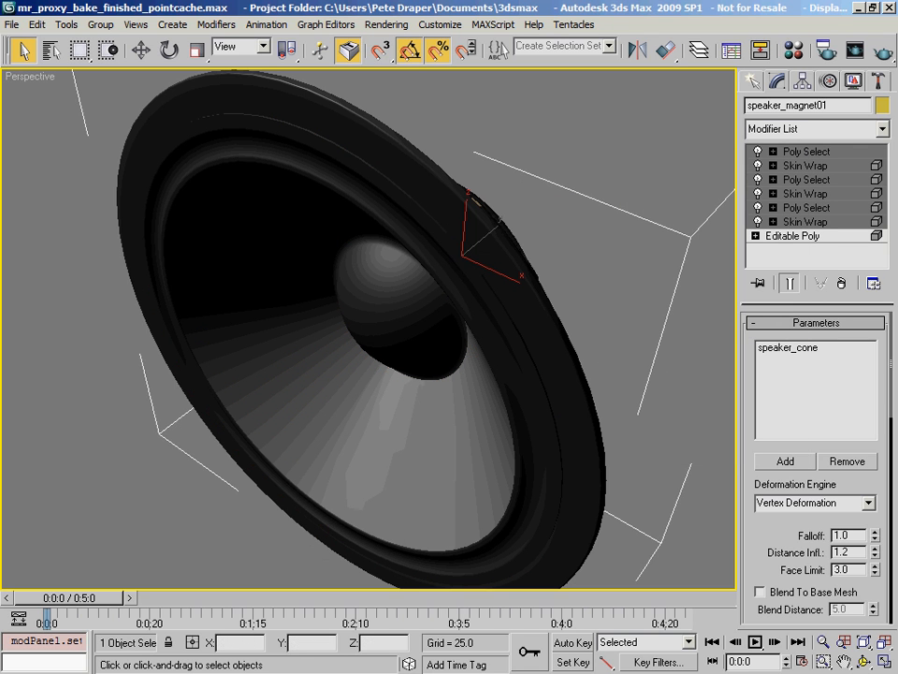
{"action": "middle_click_drag", "start_coordinate": [343, 344], "coordinate": [384, 318]}
{"action": "scroll", "coordinate": [345, 337], "scroll_direction": "down", "scroll_amount": 8}
Create a mental ray mr Proxy object in the Perspective view beside the speaker.
{"action": "left_click", "coordinate": [753, 82]}
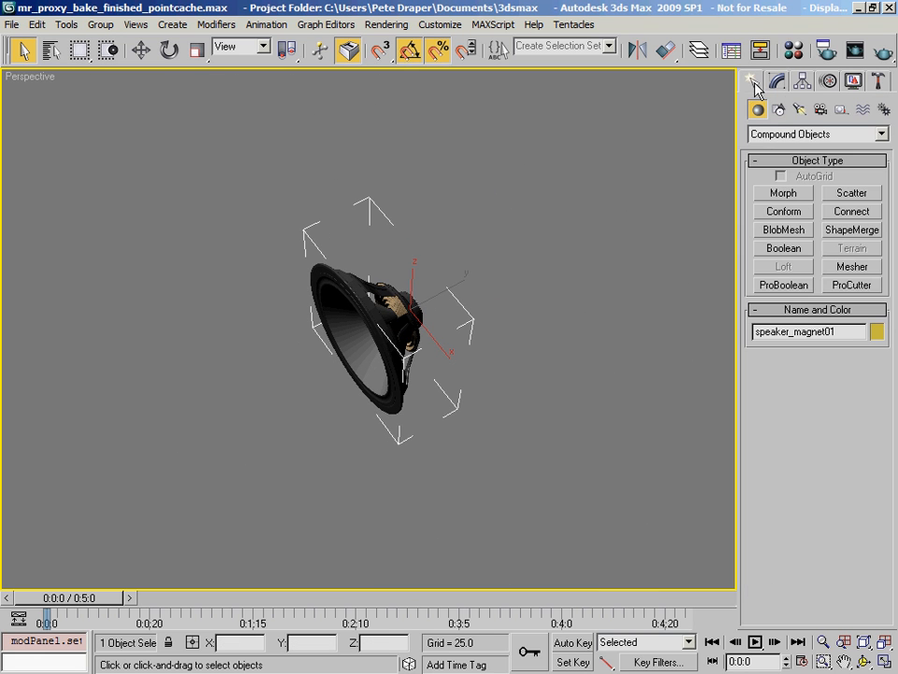
{"action": "left_click", "coordinate": [819, 134]}
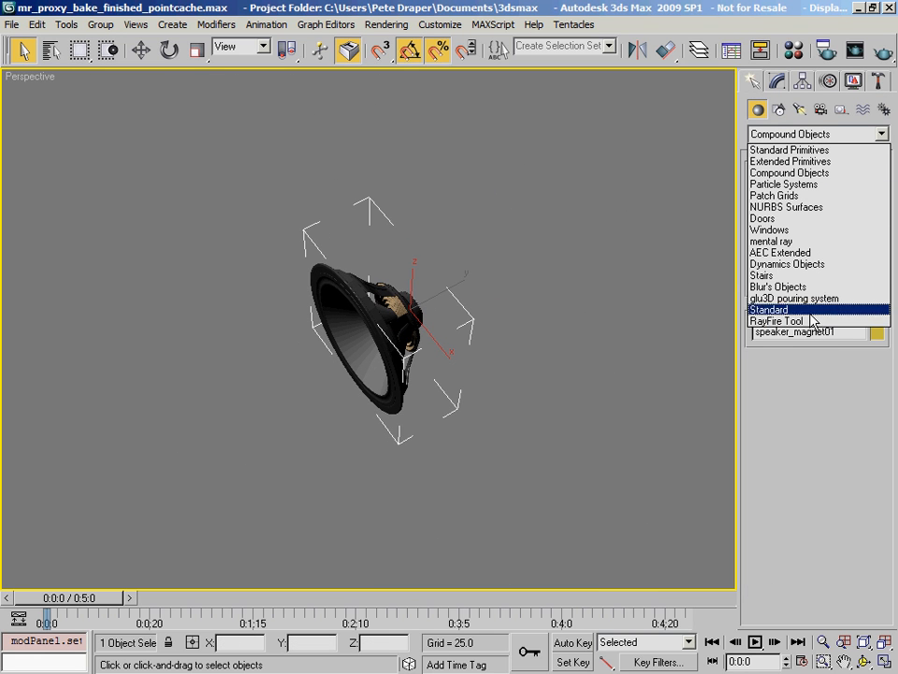
{"action": "left_click", "coordinate": [820, 240]}
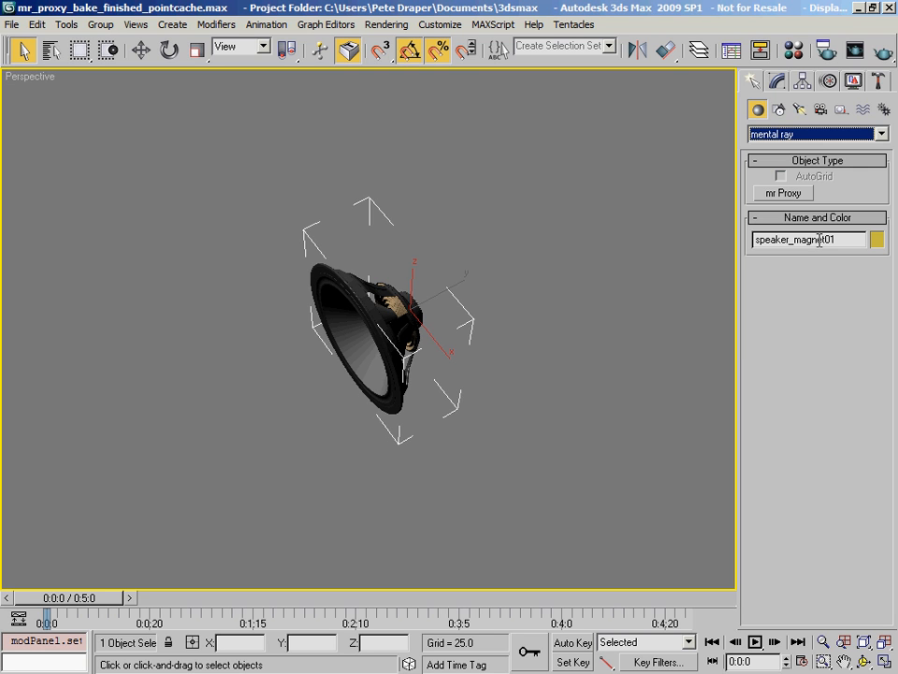
{"action": "left_click", "coordinate": [784, 194]}
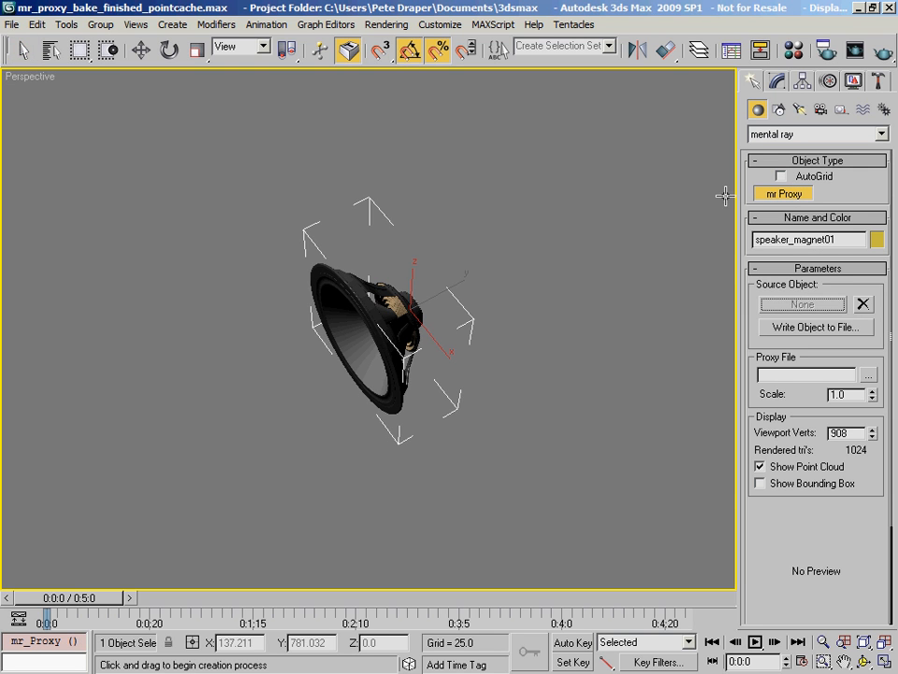
{"action": "left_click_drag", "start_coordinate": [495, 439], "coordinate": [530, 353]}
{"action": "middle_click_drag", "start_coordinate": [259, 225], "coordinate": [369, 352], "text": "alt"}
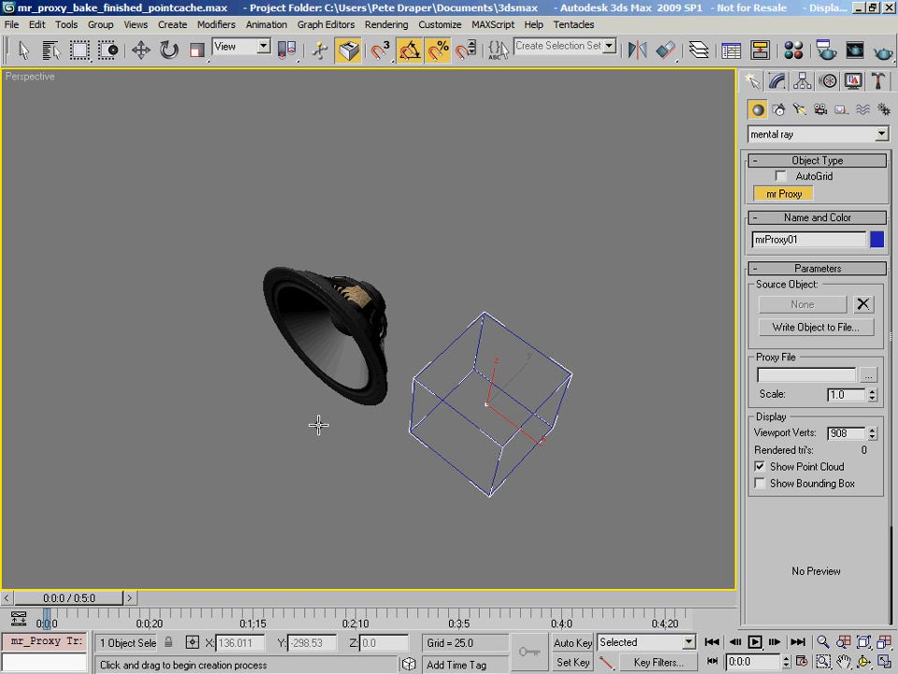
{"action": "middle_click_drag", "start_coordinate": [319, 425], "coordinate": [295, 427], "text": "alt"}
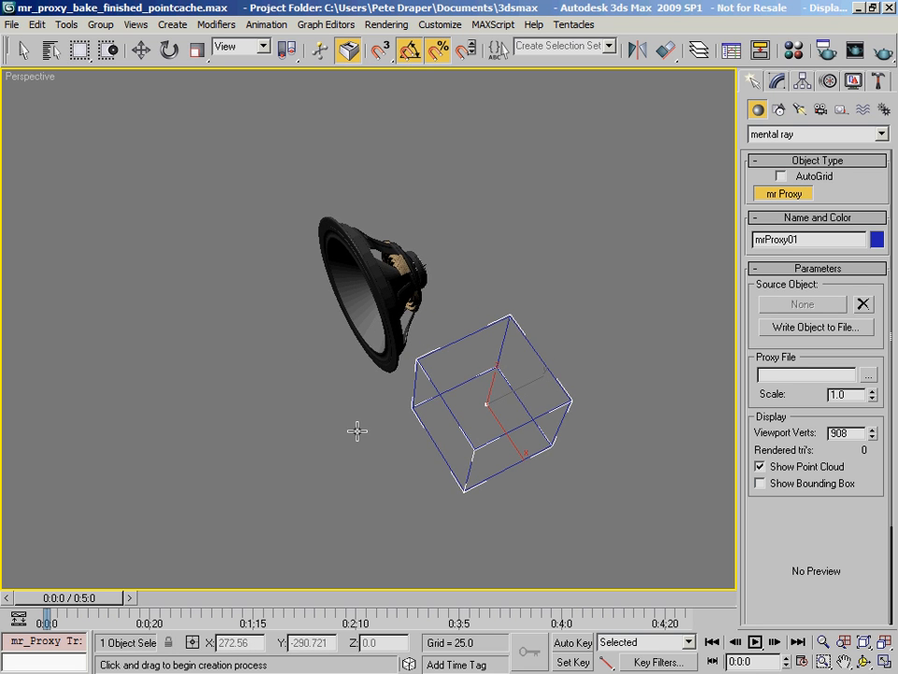
{"action": "middle_click_drag", "start_coordinate": [356, 431], "coordinate": [266, 406]}
Finish creating proxies, activate the Move tool and set its reference coordinate system to Local.
{"action": "left_click", "coordinate": [242, 45]}
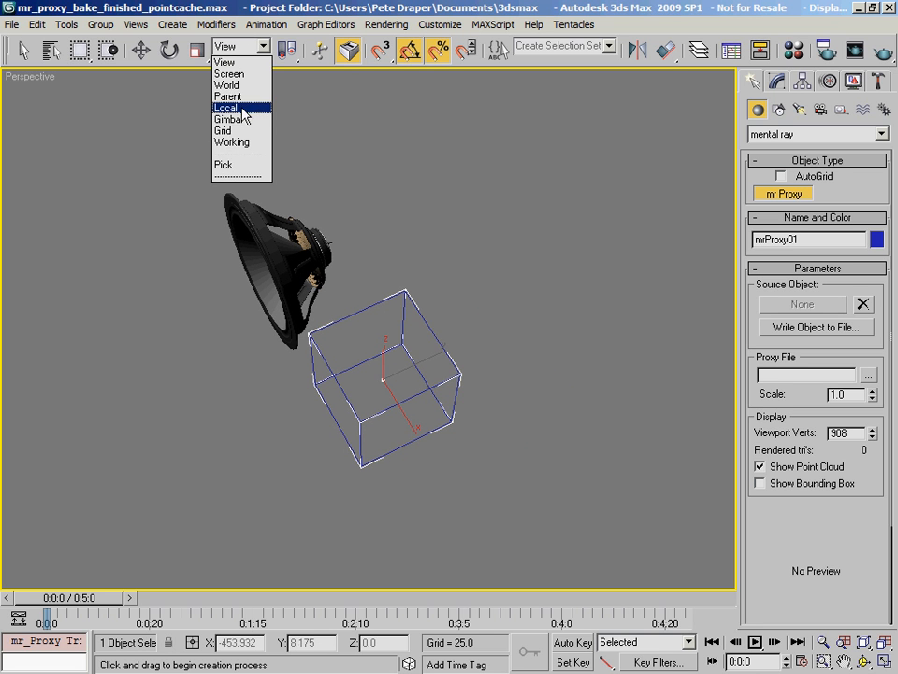
{"action": "left_click", "coordinate": [242, 109]}
{"action": "middle_click_drag", "start_coordinate": [381, 371], "coordinate": [347, 305], "text": "alt"}
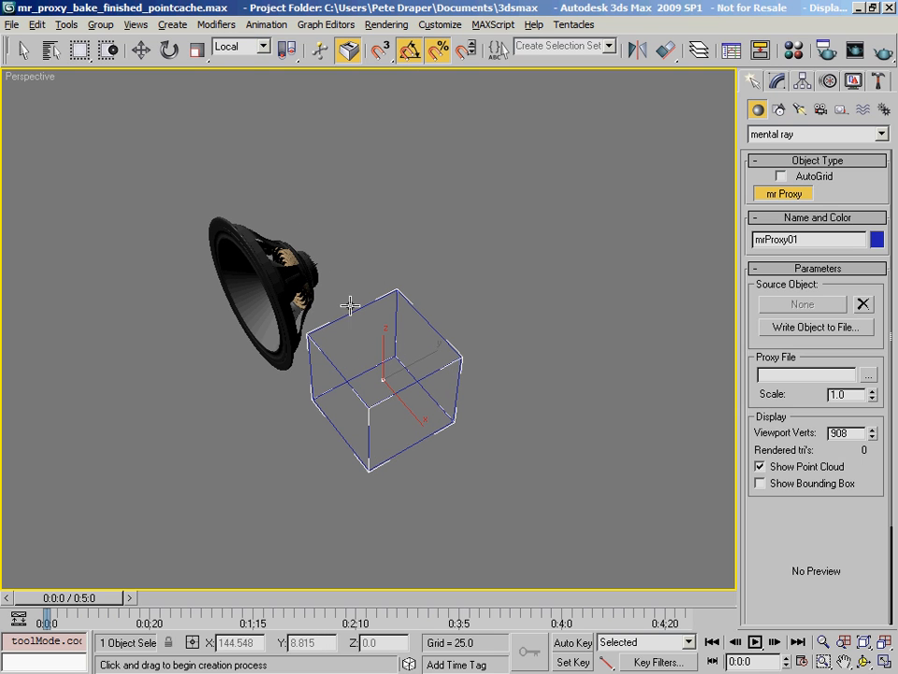
{"action": "right_click", "coordinate": [347, 305]}
{"action": "middle_click_drag", "start_coordinate": [383, 358], "coordinate": [403, 358], "text": "alt"}
{"action": "key", "text": "w"}
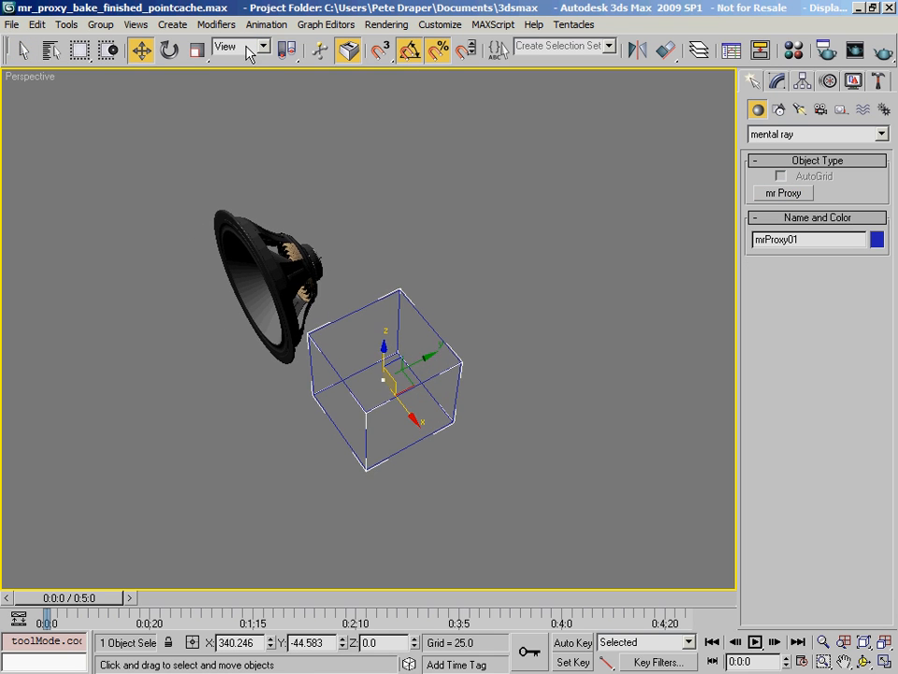
{"action": "left_click", "coordinate": [245, 46]}
{"action": "left_click", "coordinate": [239, 109]}
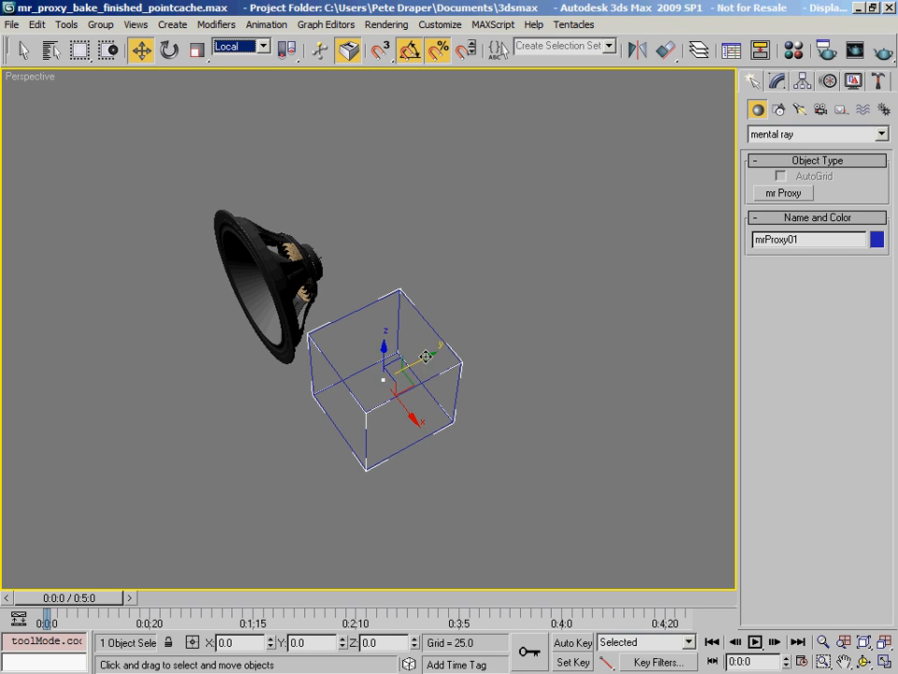
{"action": "middle_click_drag", "start_coordinate": [341, 337], "coordinate": [302, 234], "text": "alt"}
Compare the local axis orientation of the speaker with that of the mr Proxy by selecting each in turn.
{"action": "left_click", "coordinate": [302, 273]}
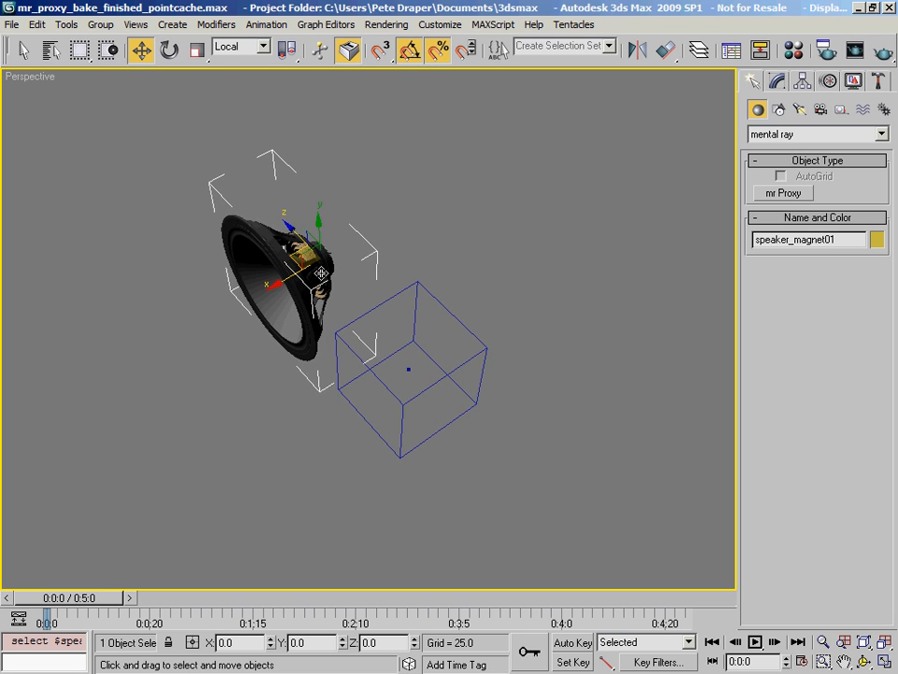
{"action": "left_click", "coordinate": [447, 382]}
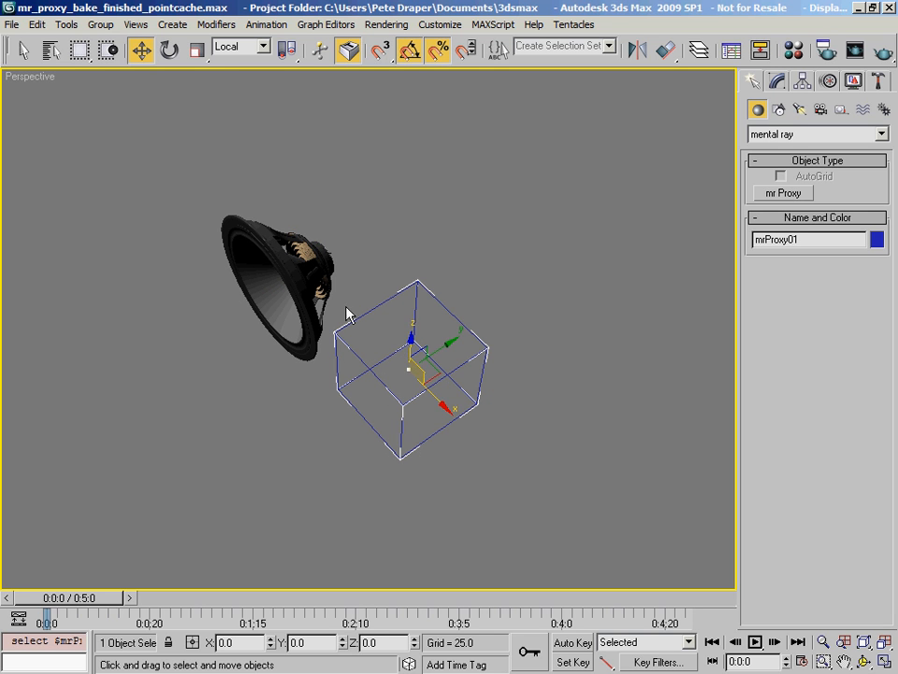
{"action": "left_click", "coordinate": [289, 231]}
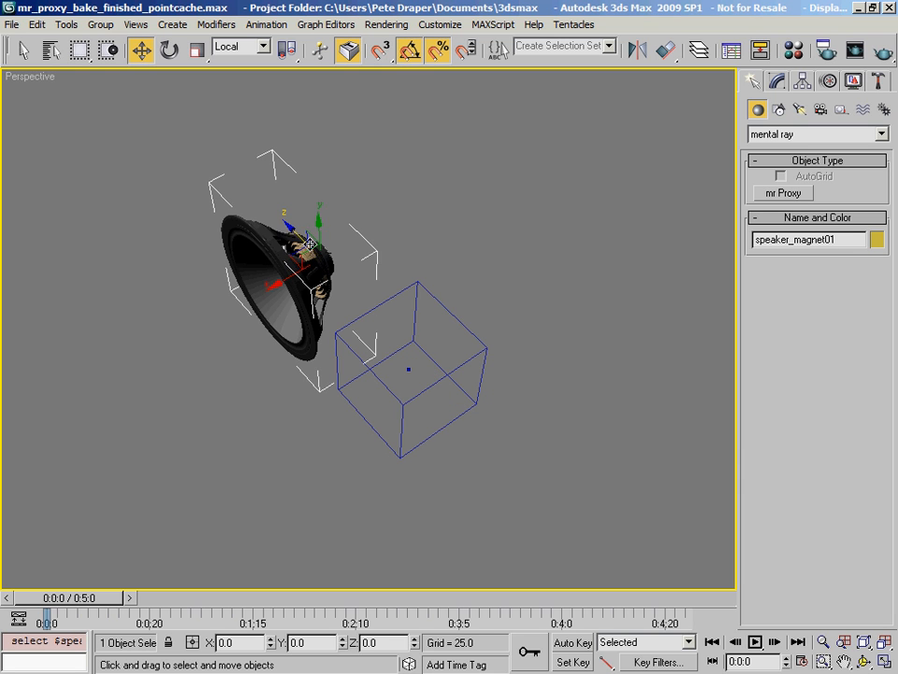
{"action": "left_click", "coordinate": [402, 395]}
{"action": "left_click", "coordinate": [406, 399]}
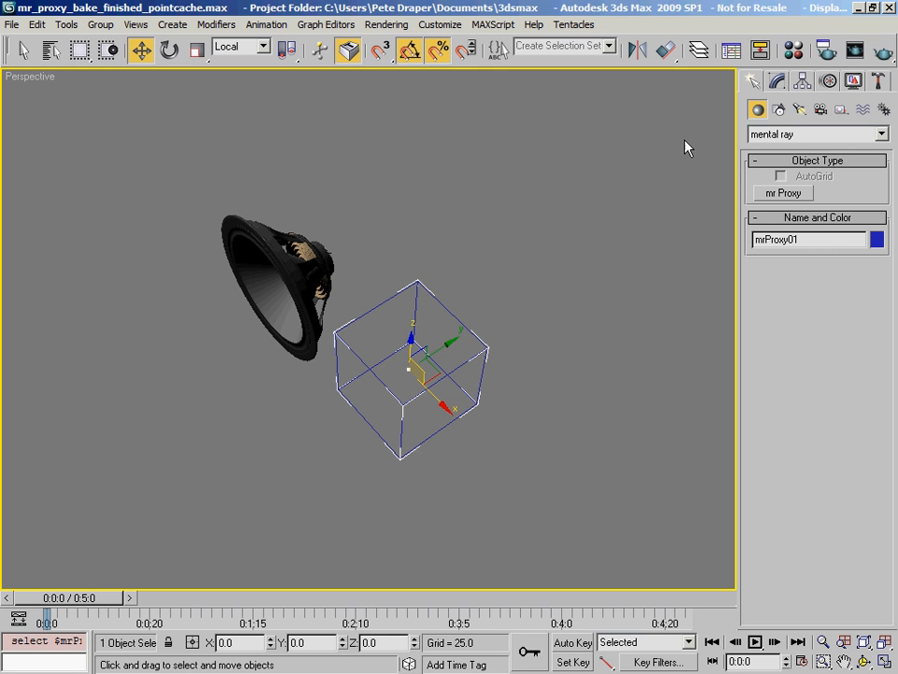
{"action": "left_click", "coordinate": [411, 412]}
{"action": "left_click", "coordinate": [410, 400]}
Assign the speaker mesh speaker_magnet01 as the source object of mrProxy01.
{"action": "left_click", "coordinate": [777, 82]}
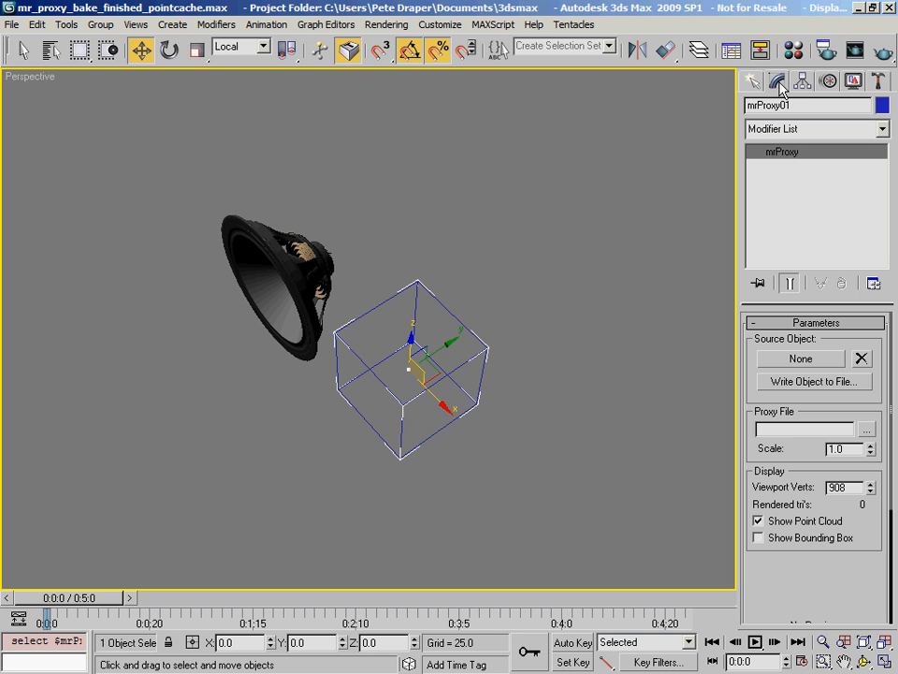
{"action": "left_click", "coordinate": [297, 238]}
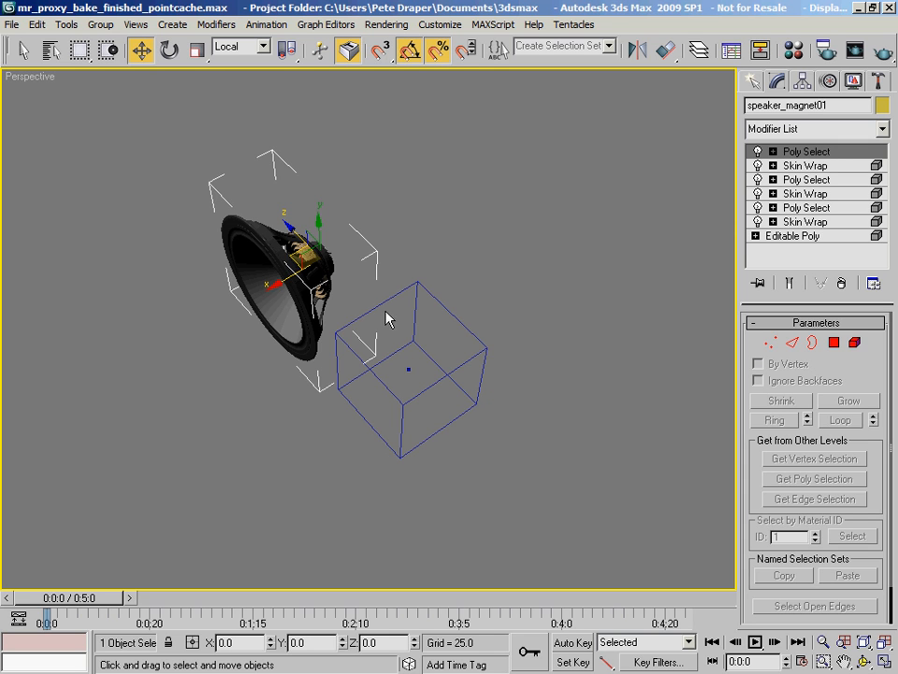
{"action": "left_click", "coordinate": [483, 333]}
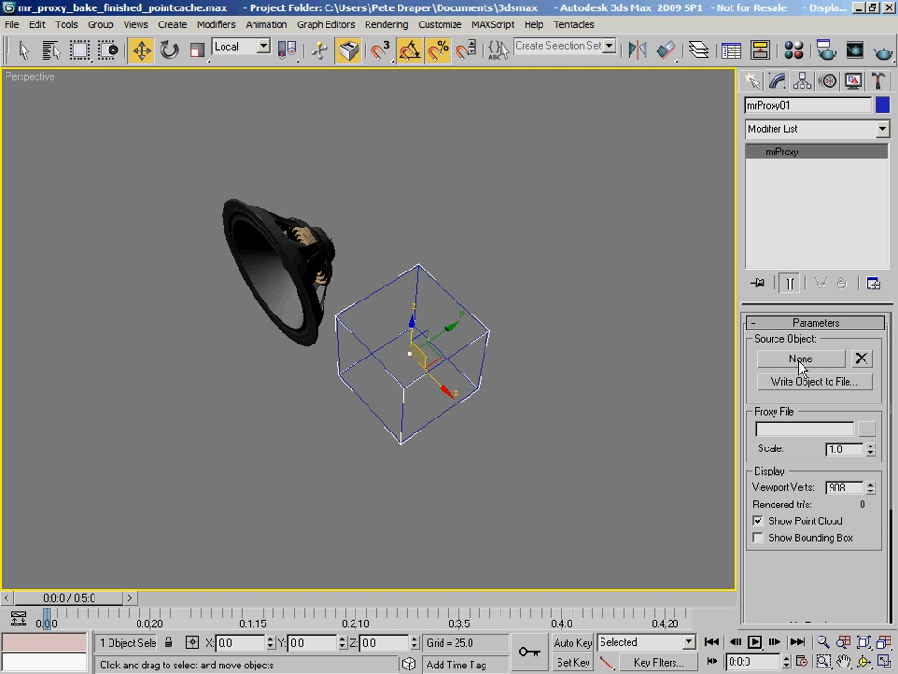
{"action": "left_click", "coordinate": [799, 363]}
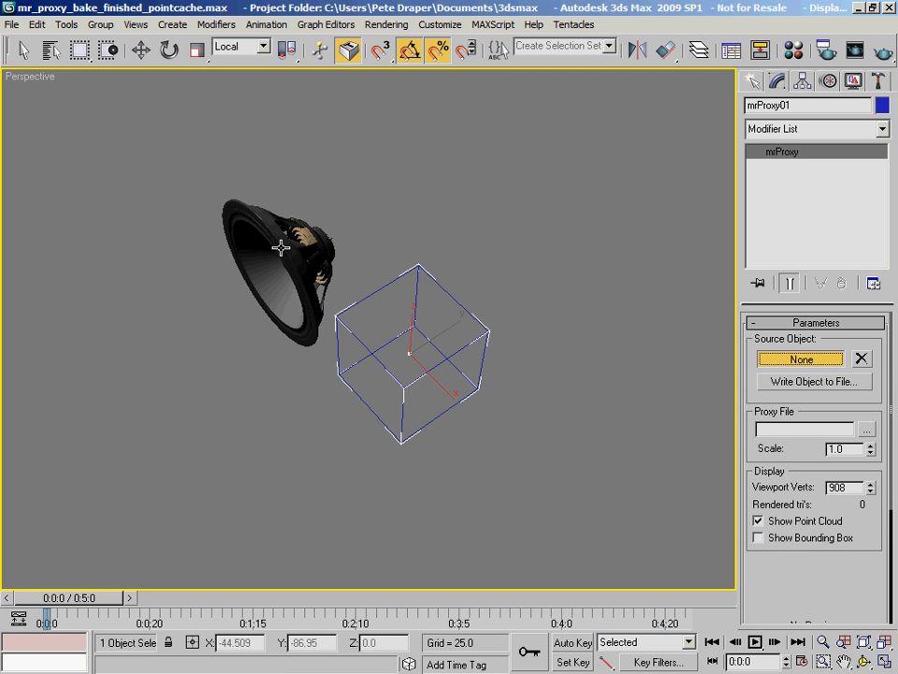
{"action": "left_click", "coordinate": [322, 272]}
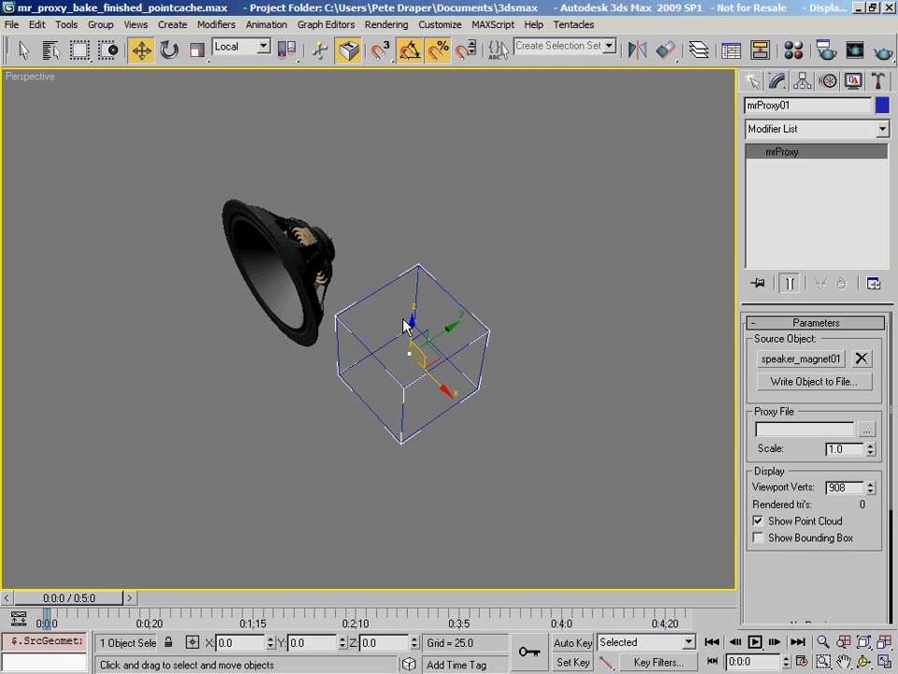
{"action": "middle_click_drag", "start_coordinate": [390, 333], "coordinate": [386, 298], "text": "alt"}
{"action": "middle_click_drag", "start_coordinate": [361, 370], "coordinate": [398, 372], "text": "alt"}
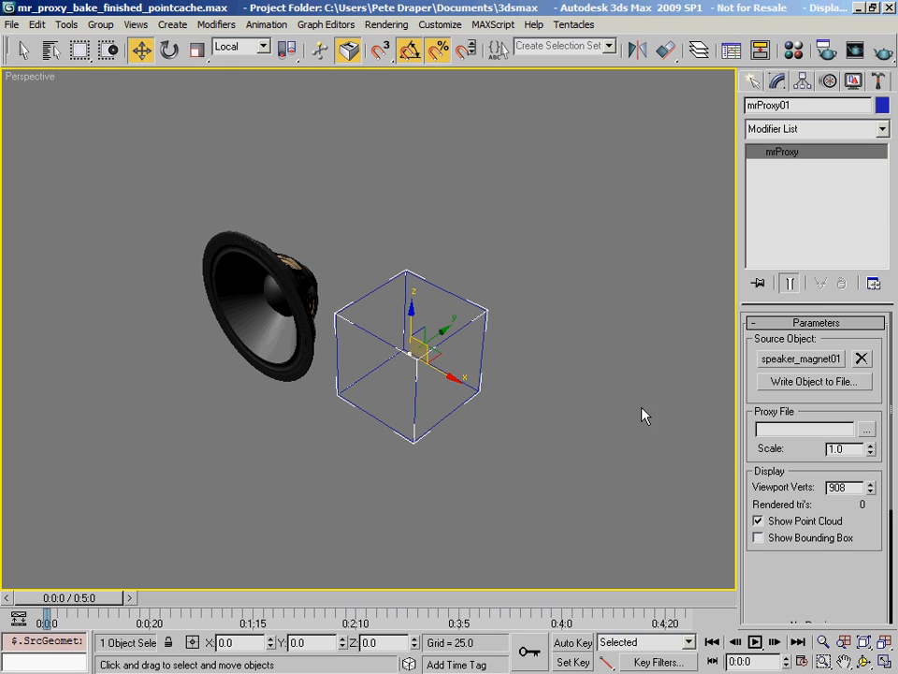
Try to write the proxy's source object to a file.
{"action": "left_click", "coordinate": [803, 384]}
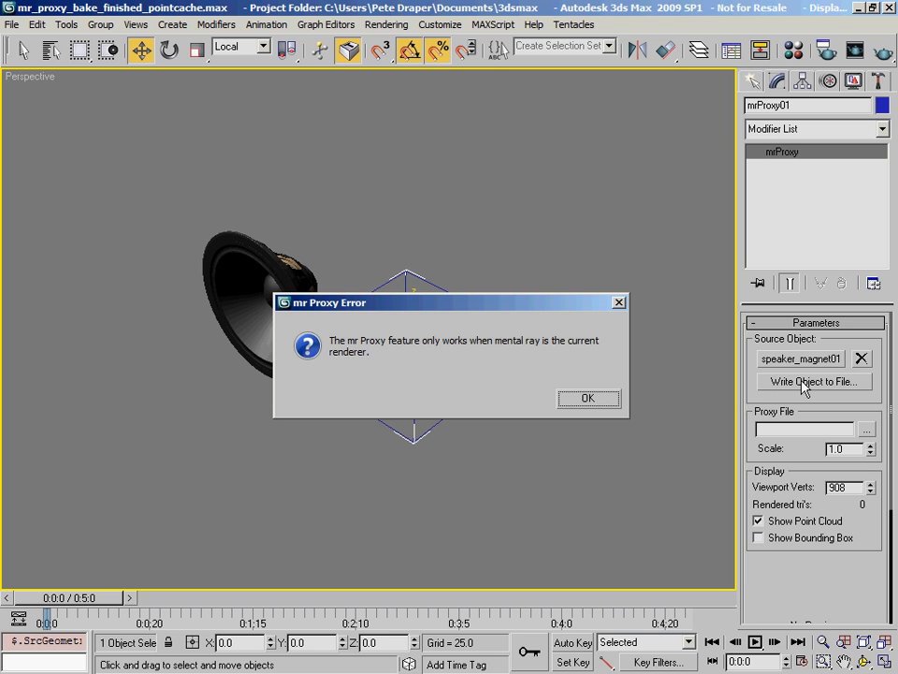
{"action": "left_click_drag", "start_coordinate": [459, 312], "coordinate": [375, 213]}
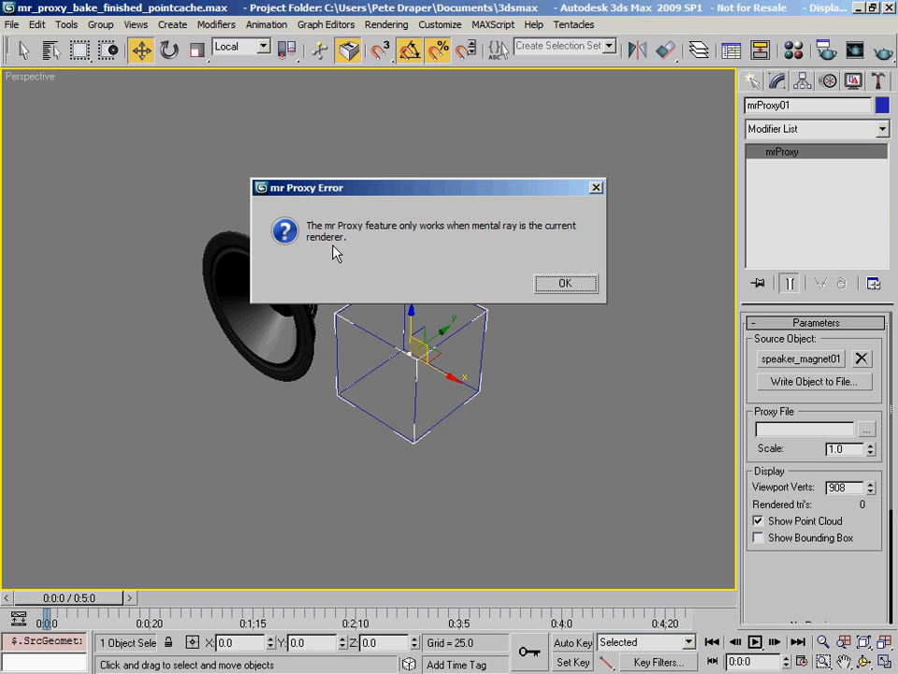
{"action": "left_click", "coordinate": [565, 285]}
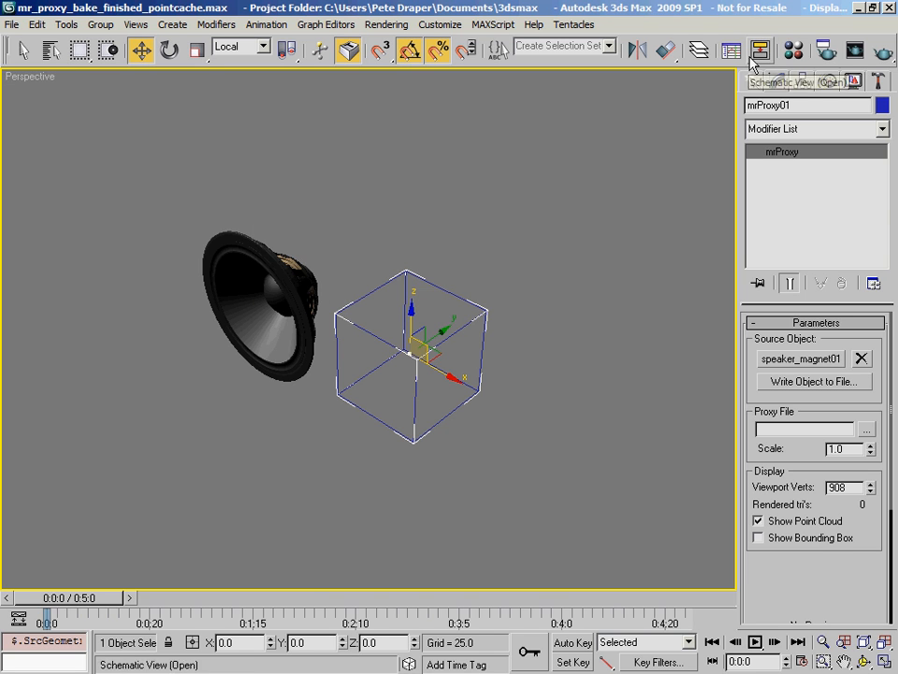
Assign the mental ray Renderer as the production renderer in the render setup.
{"action": "left_click", "coordinate": [818, 53]}
{"action": "scroll", "coordinate": [547, 474], "scroll_direction": "down", "scroll_amount": 2}
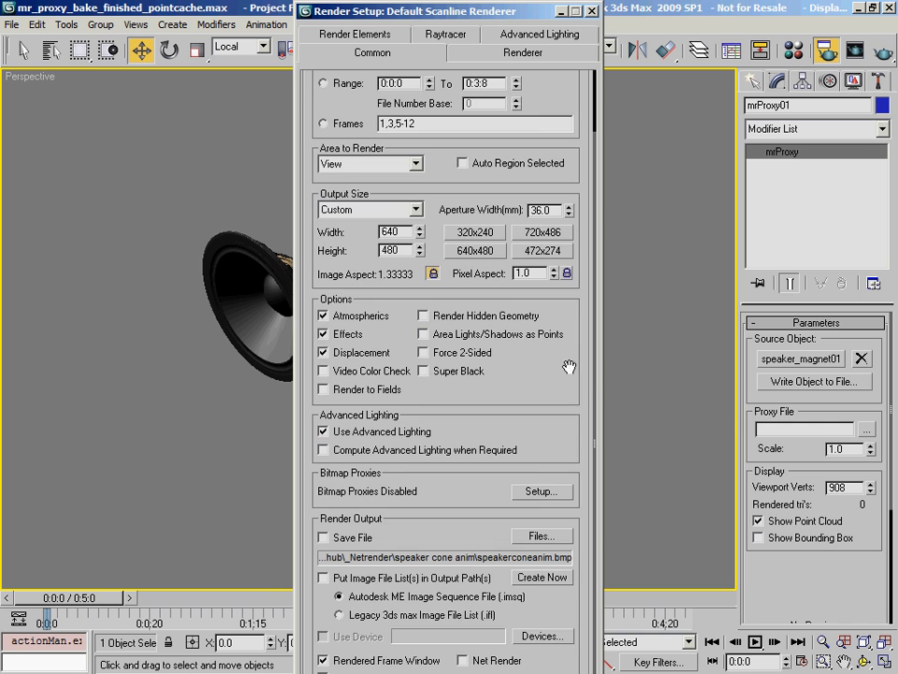
{"action": "left_click_drag", "start_coordinate": [477, 5], "coordinate": [506, 8]}
{"action": "scroll", "coordinate": [577, 115], "scroll_direction": "down", "scroll_amount": 7}
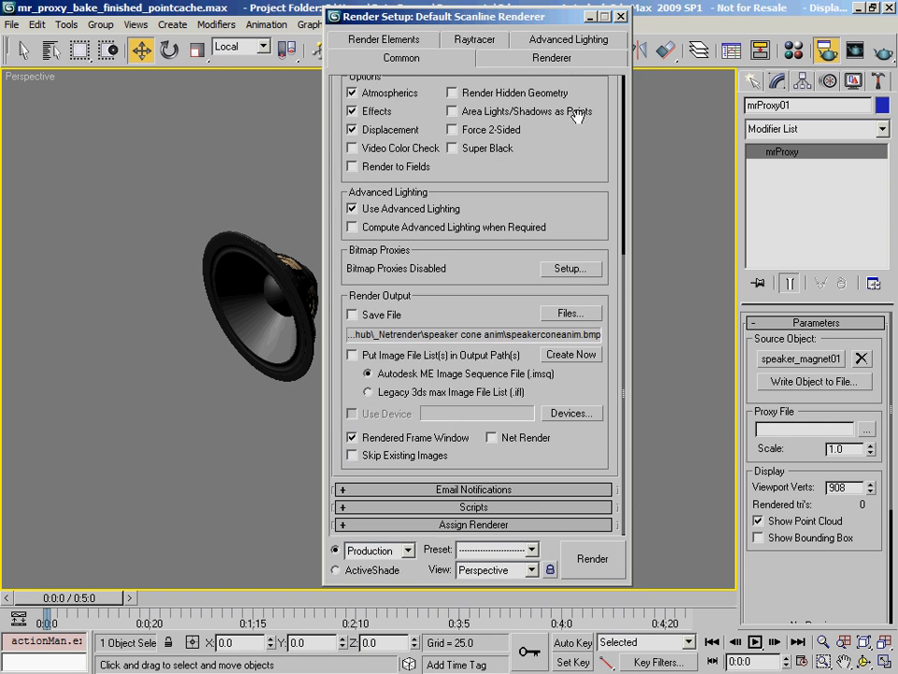
{"action": "left_click", "coordinate": [548, 524]}
{"action": "left_click", "coordinate": [562, 449]}
{"action": "left_click", "coordinate": [446, 190]}
{"action": "left_click", "coordinate": [483, 420]}
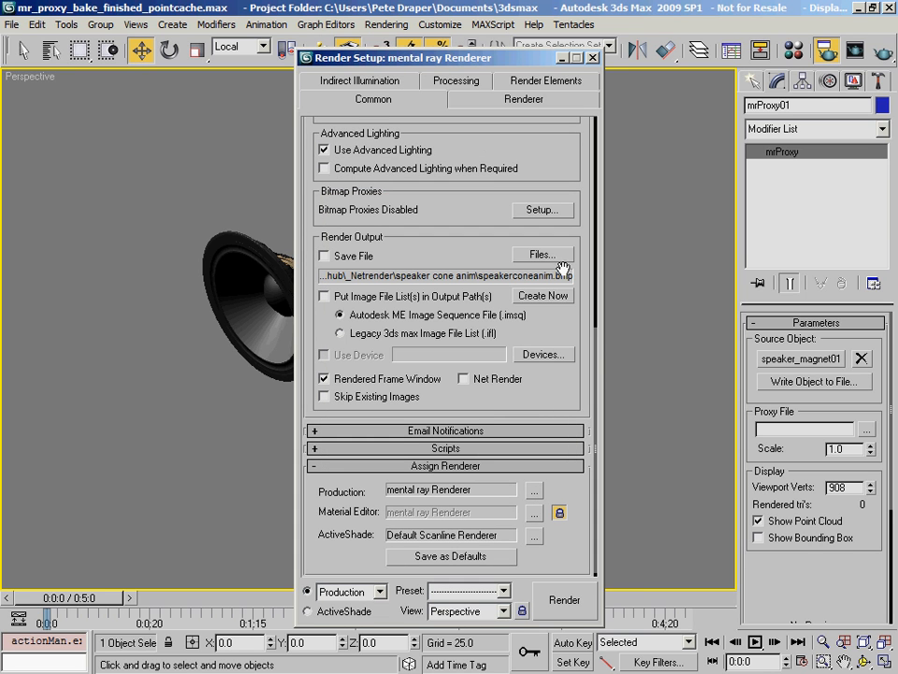
{"action": "left_click", "coordinate": [592, 58]}
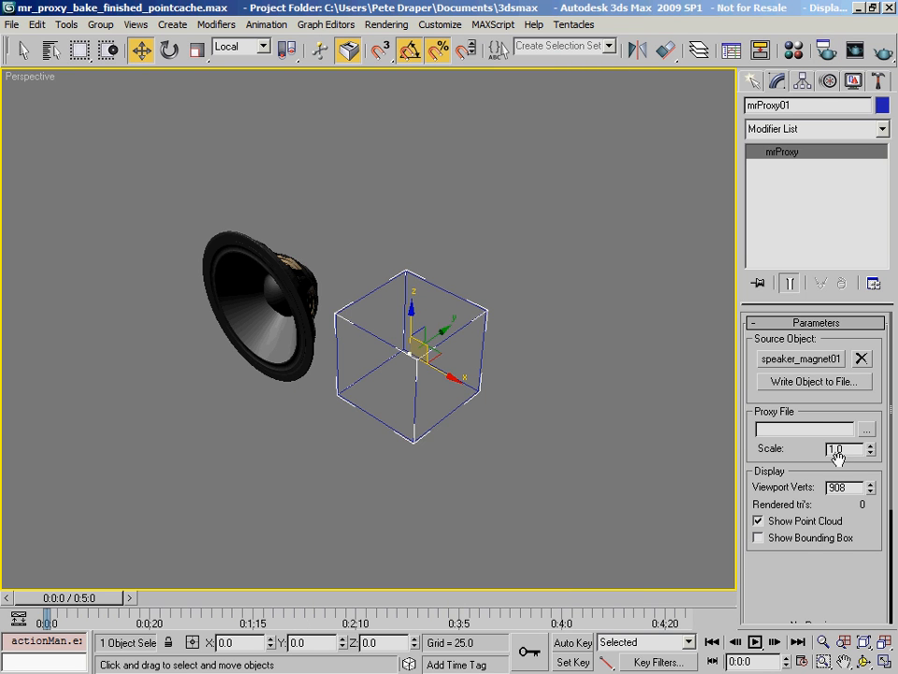
Start writing the source object to file and create and enter a new folder named mr speaker proxy inside renderassets.
{"action": "left_click", "coordinate": [797, 381]}
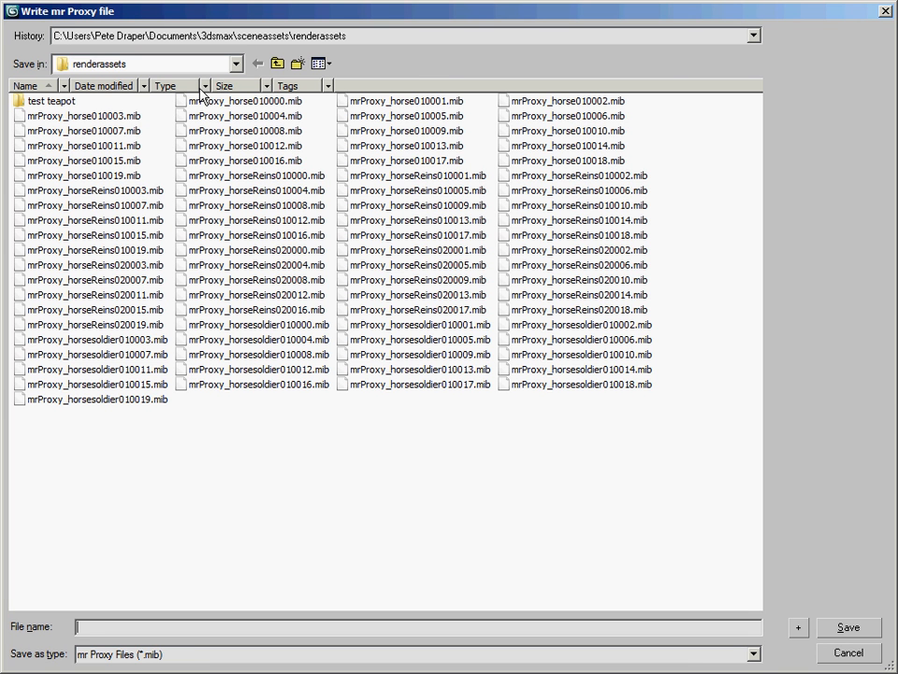
{"action": "left_click", "coordinate": [296, 64]}
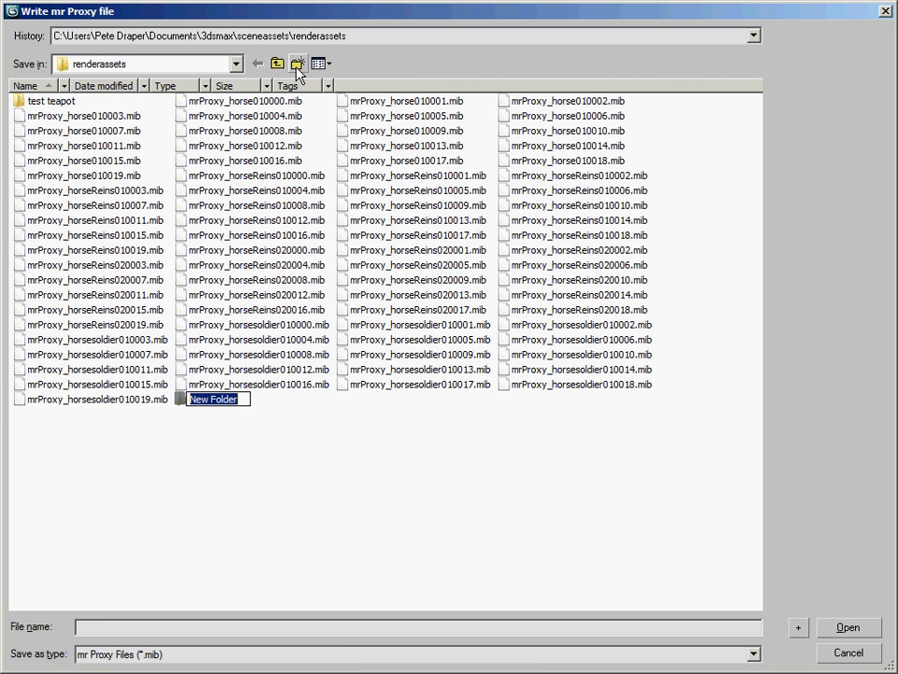
{"action": "type", "text": "m"}
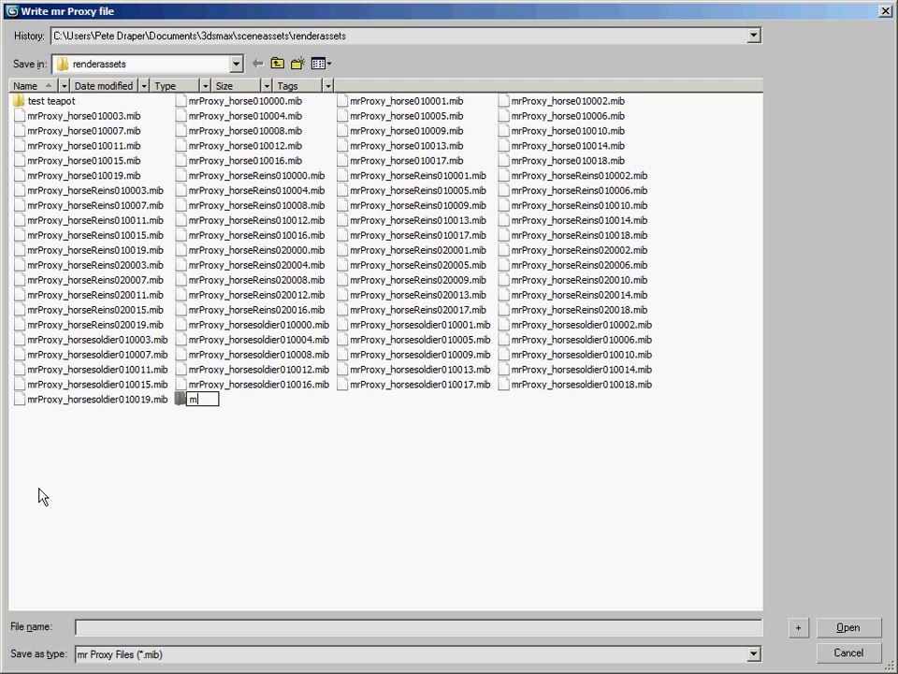
{"action": "type", "text": "r speaker prox"}
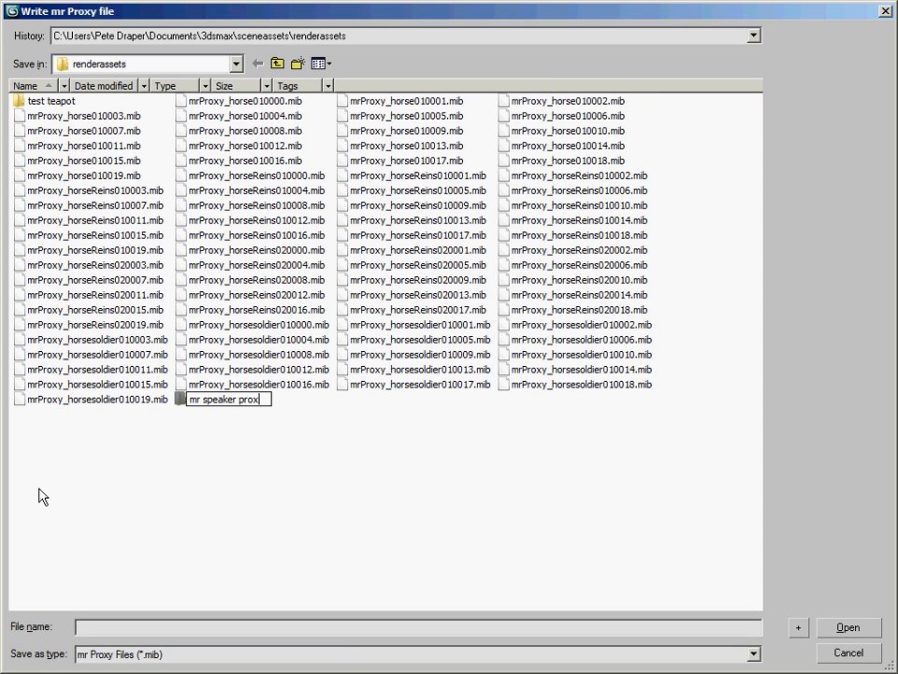
{"action": "type", "text": "y"}
{"action": "key", "text": "Return"}
{"action": "key", "text": "Return"}
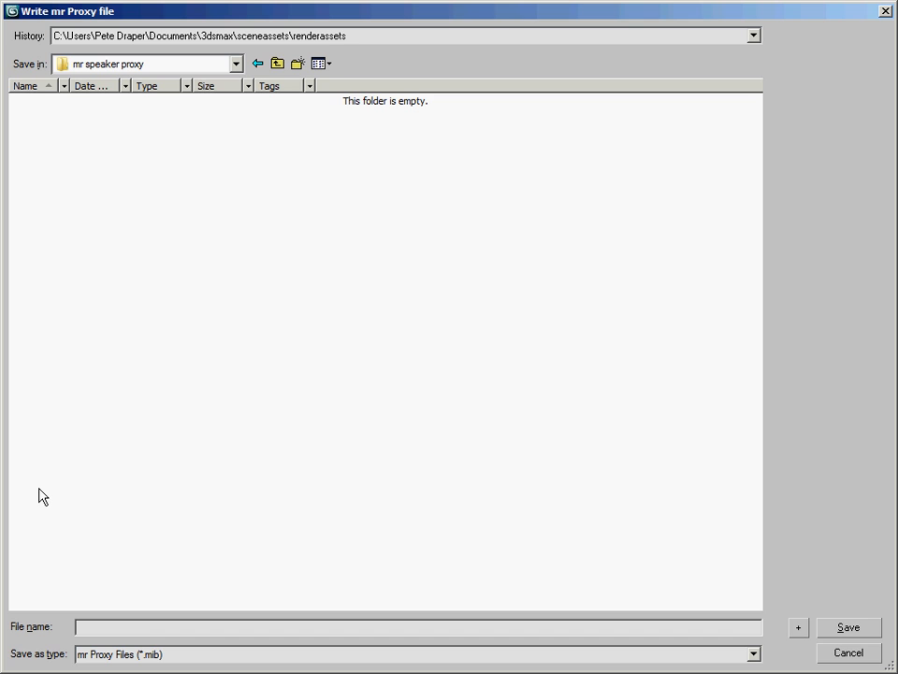
Save the mr Proxy file as mrproxy_speaker in the mr speaker proxy folder.
{"action": "left_click", "coordinate": [119, 626]}
{"action": "type", "text": "mrproxy_speaker"}
{"action": "key", "text": "Return"}
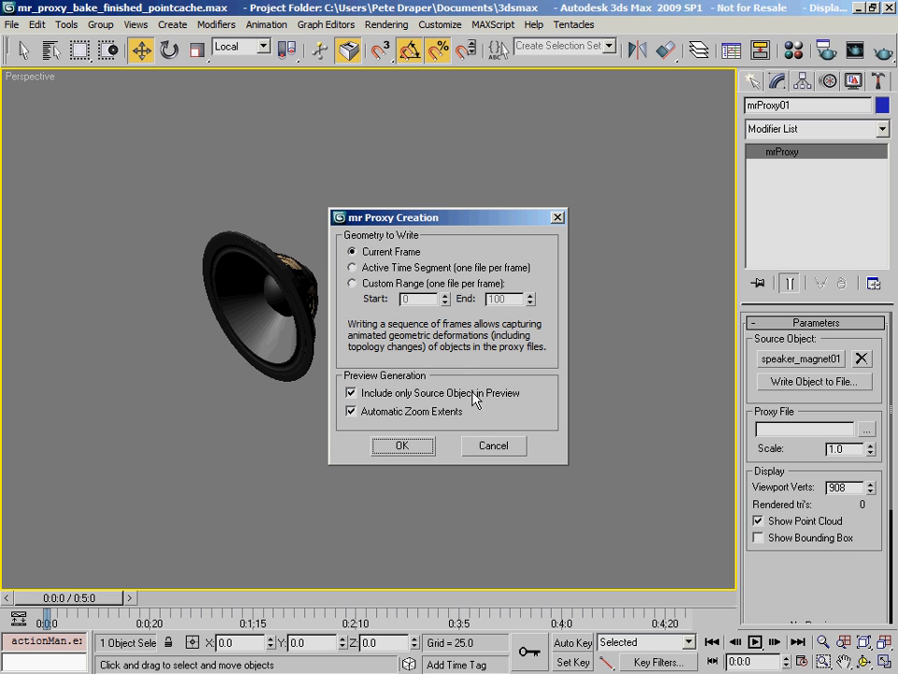
Set the geometry to write to Active Time Segment, one file per frame, and start the proxy creation.
{"action": "left_click_drag", "start_coordinate": [459, 219], "coordinate": [529, 151]}
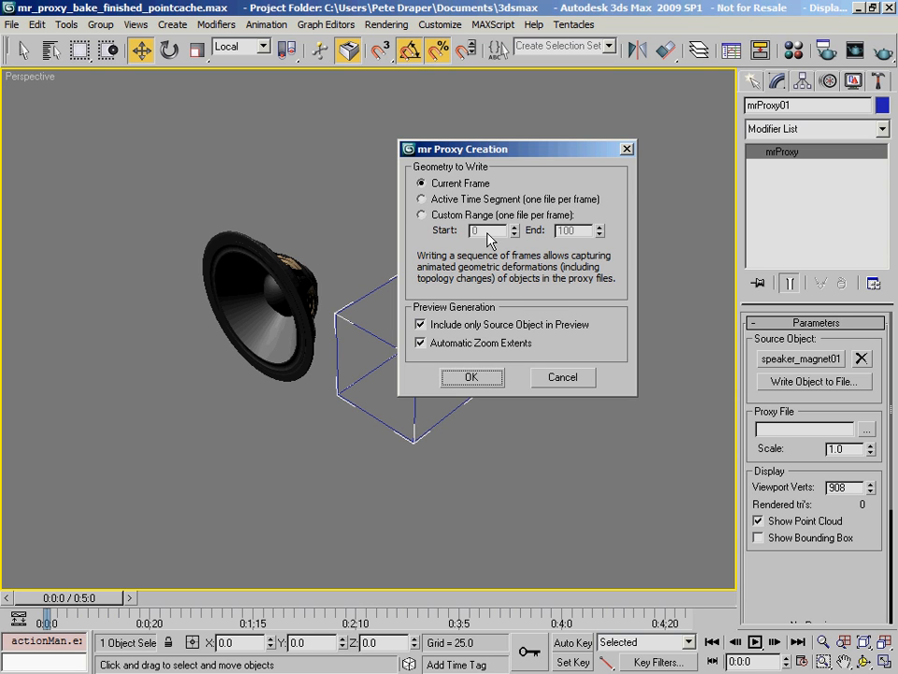
{"action": "left_click", "coordinate": [450, 206]}
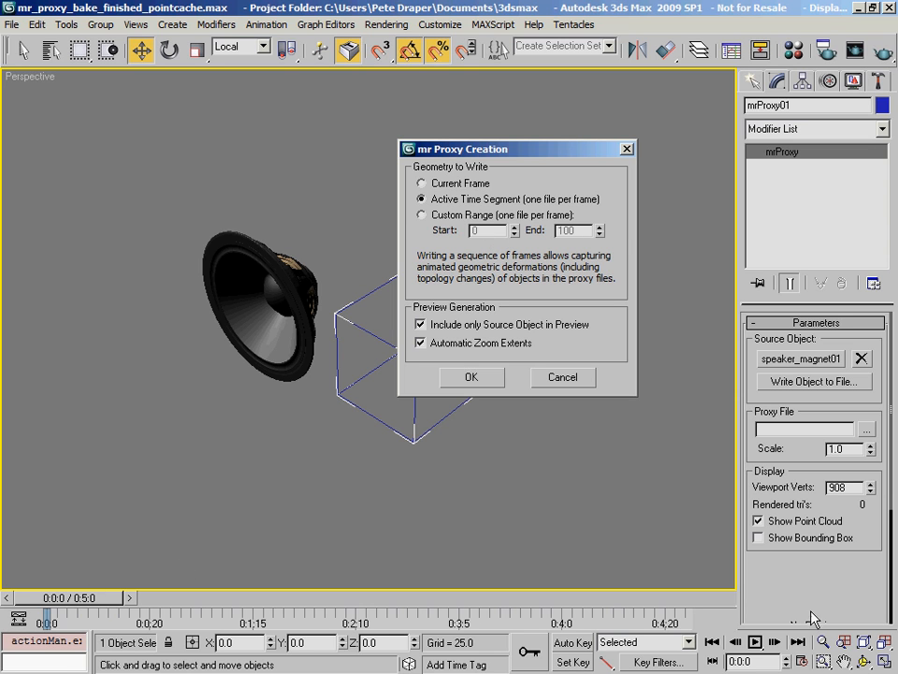
{"action": "left_click_drag", "start_coordinate": [492, 150], "coordinate": [587, 83]}
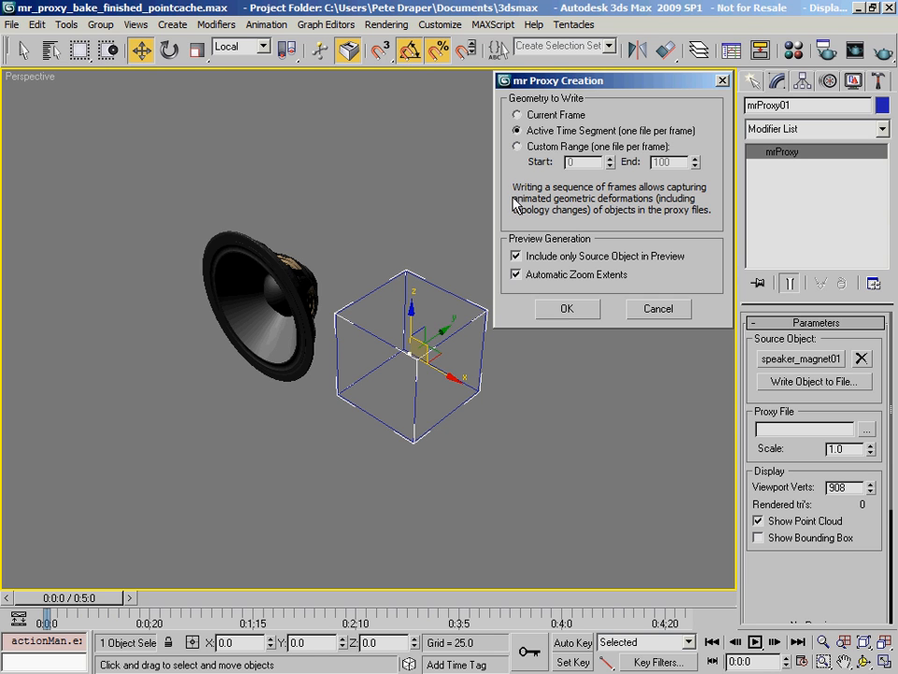
{"action": "left_click_drag", "start_coordinate": [577, 89], "coordinate": [575, 84]}
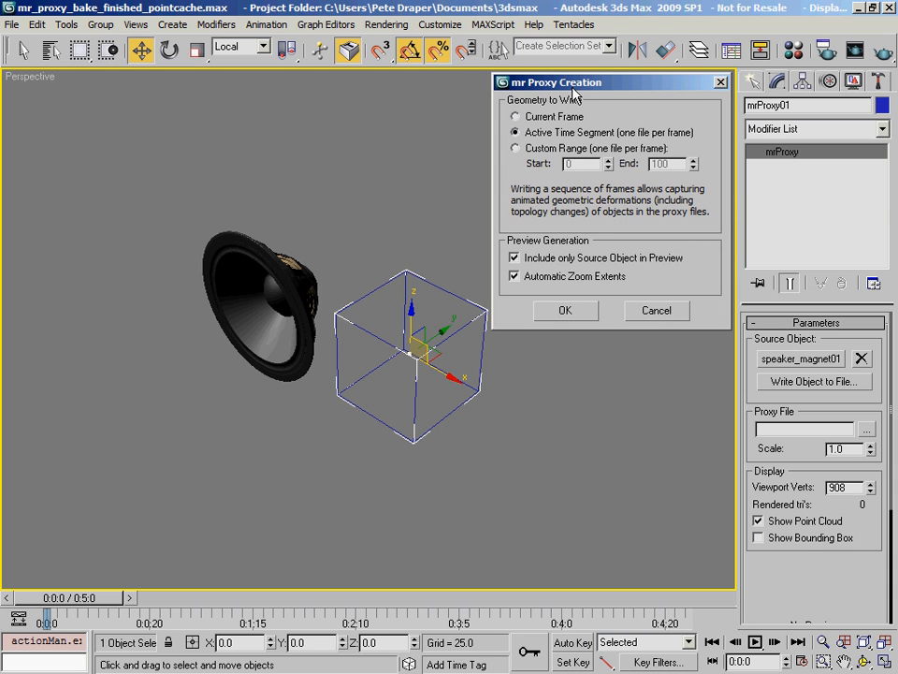
{"action": "left_click", "coordinate": [566, 311]}
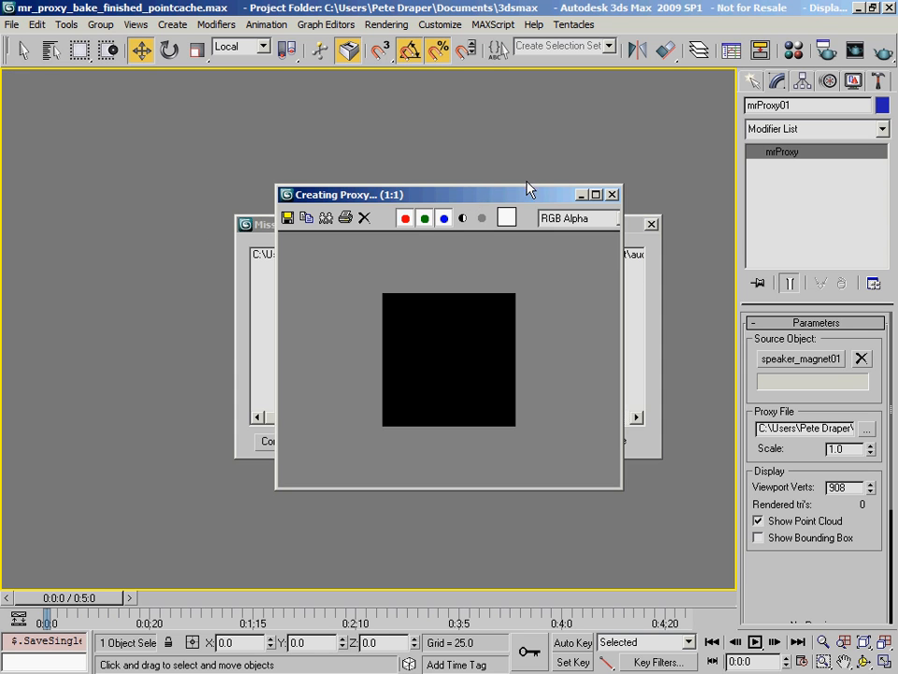
Check the path of the missing map file and continue creating the proxy without it.
{"action": "left_click", "coordinate": [261, 319]}
{"action": "left_click_drag", "start_coordinate": [409, 425], "coordinate": [588, 428]}
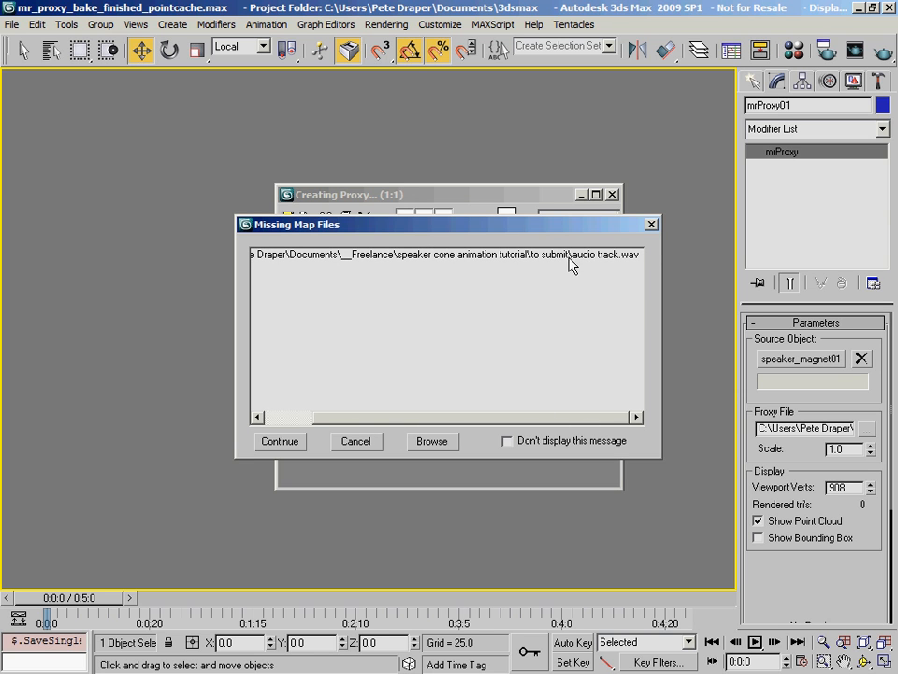
{"action": "left_click_drag", "start_coordinate": [418, 425], "coordinate": [355, 426]}
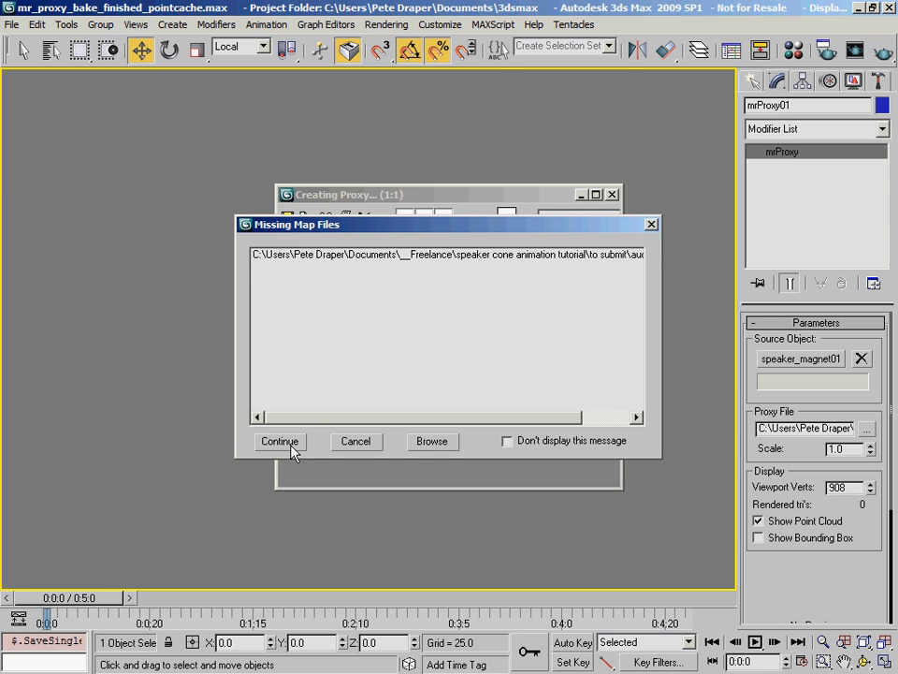
{"action": "left_click", "coordinate": [280, 441]}
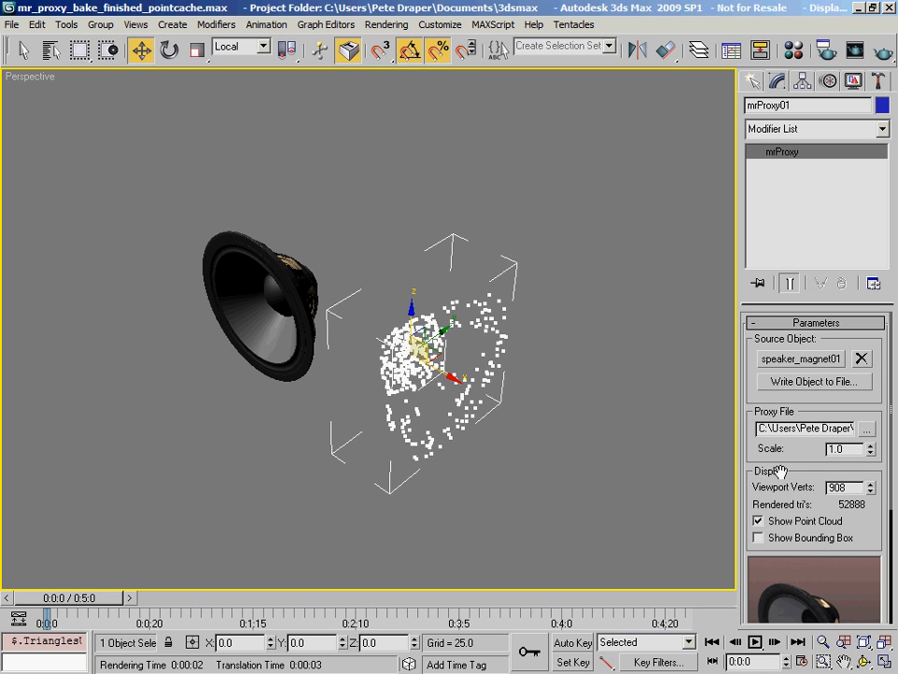
Isolate the proxy, scrub through its animation and examine its preview, display and animation support settings.
{"action": "scroll", "coordinate": [786, 543], "scroll_direction": "down", "scroll_amount": 5}
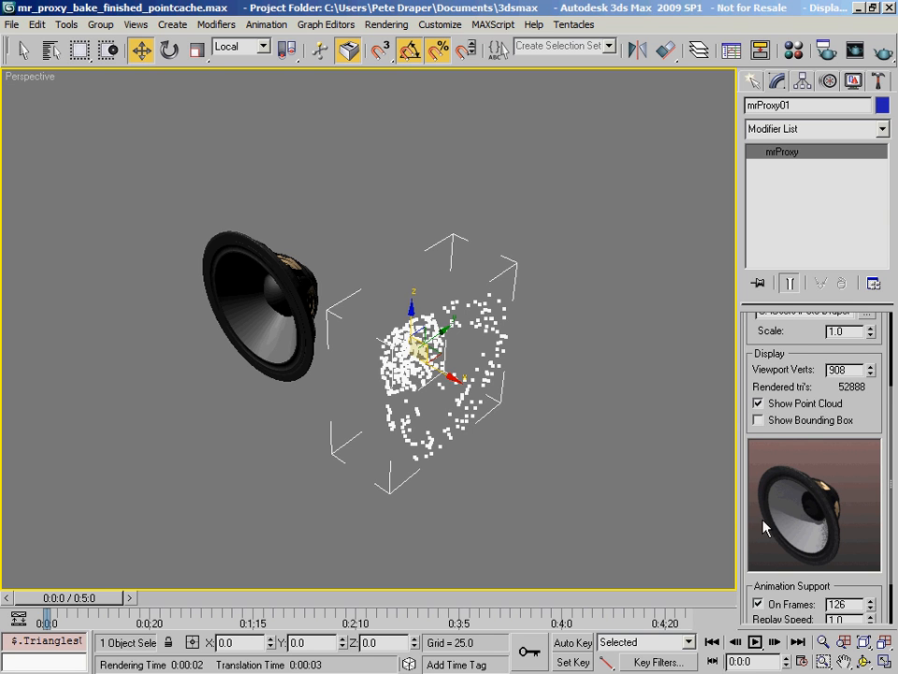
{"action": "key", "text": "alt+q"}
{"action": "left_click_drag", "start_coordinate": [87, 598], "coordinate": [212, 599]}
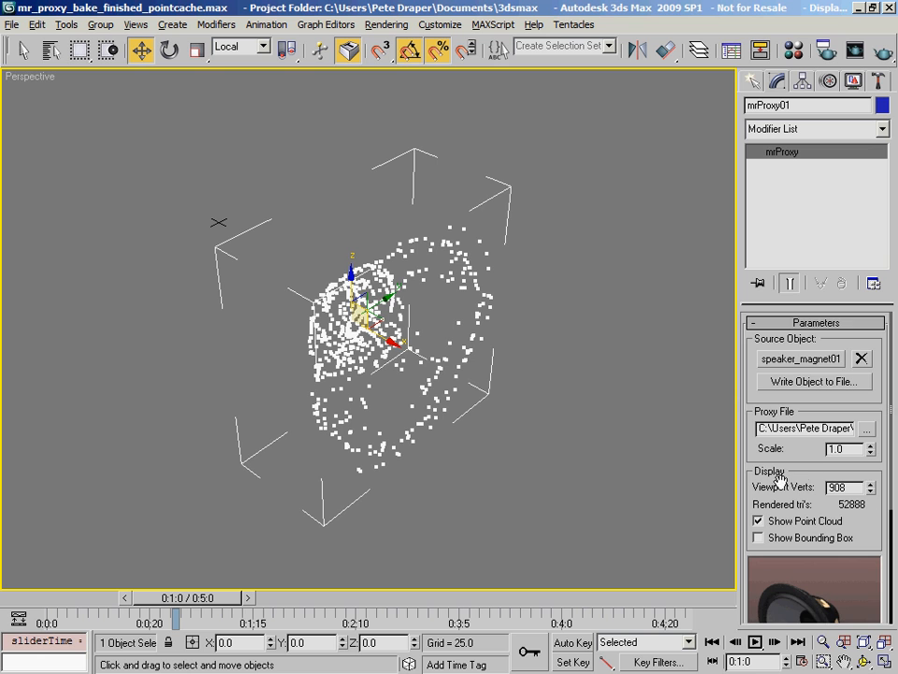
{"action": "left_click_drag", "start_coordinate": [768, 481], "coordinate": [770, 370]}
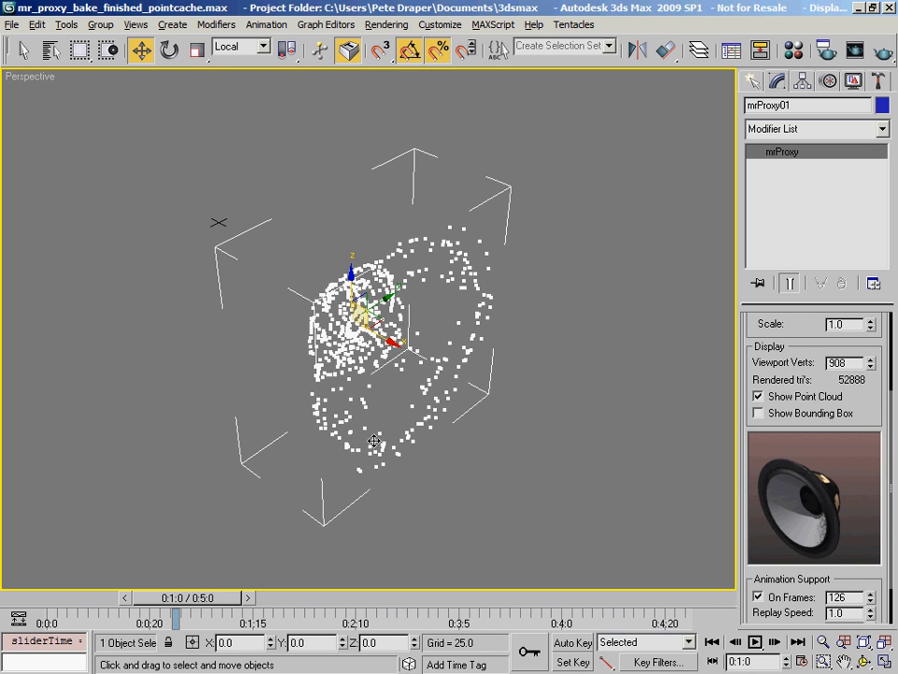
{"action": "left_click_drag", "start_coordinate": [227, 598], "coordinate": [134, 597]}
{"action": "key", "text": "w"}
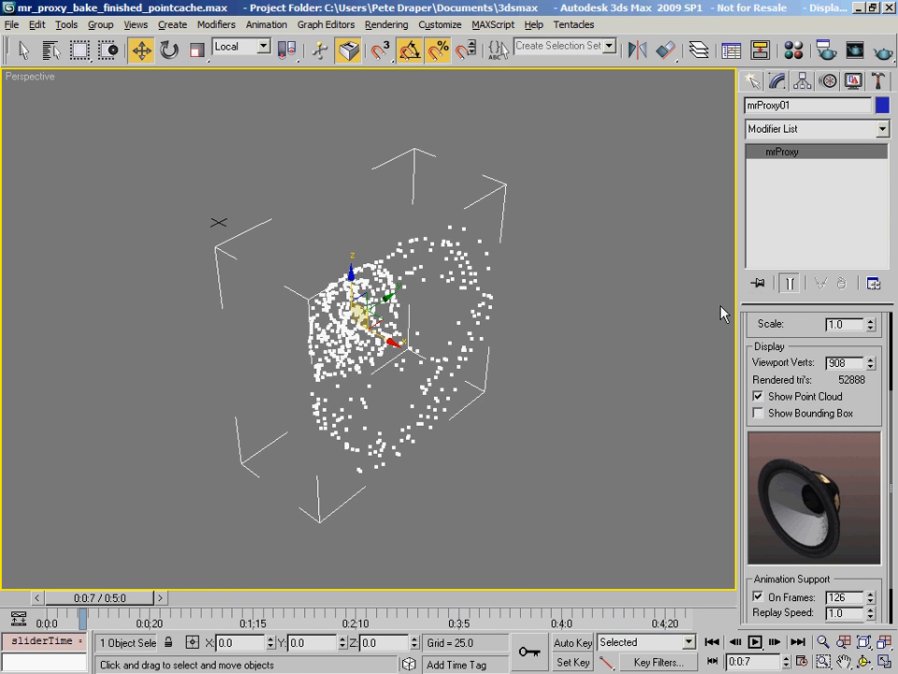
{"action": "left_click_drag", "start_coordinate": [780, 302], "coordinate": [780, 201]}
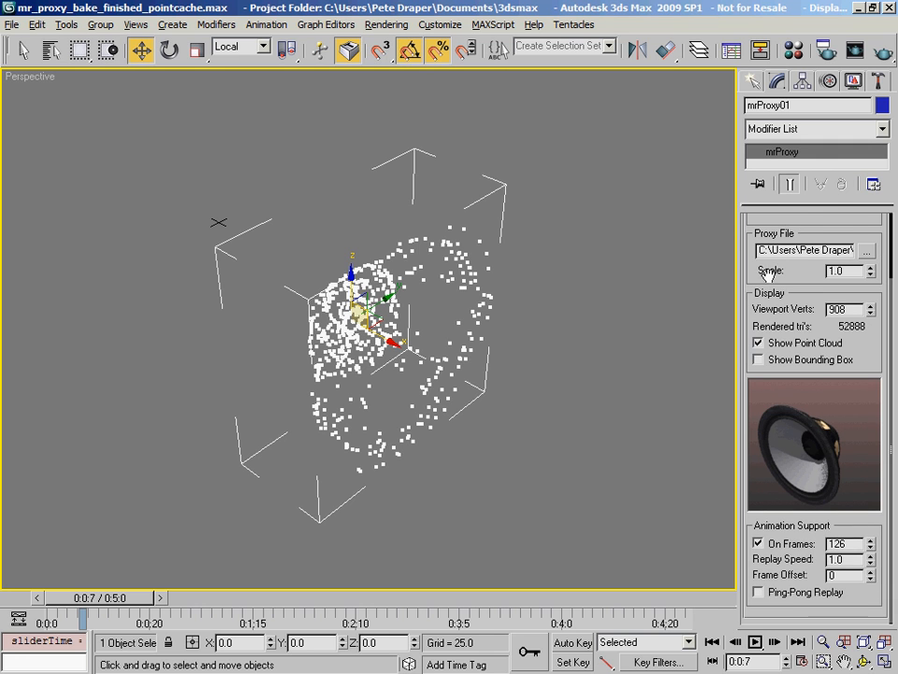
{"action": "scroll", "coordinate": [822, 401], "scroll_direction": "up", "scroll_amount": 3}
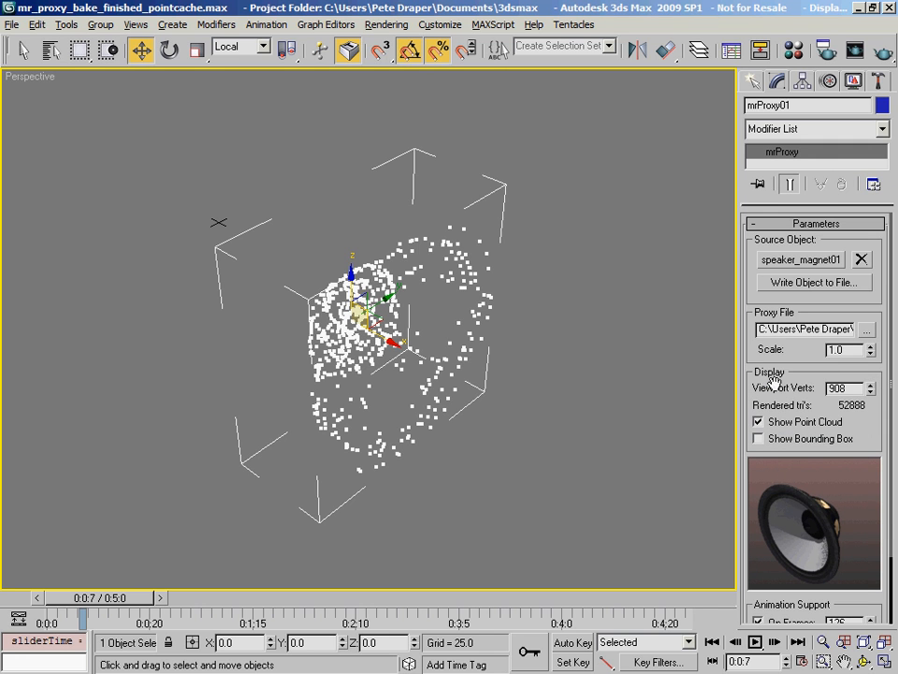
Reduce the proxy's Viewport Verts to 50 and scrub the animation to judge the point cloud.
{"action": "left_click_drag", "start_coordinate": [870, 387], "coordinate": [869, 423]}
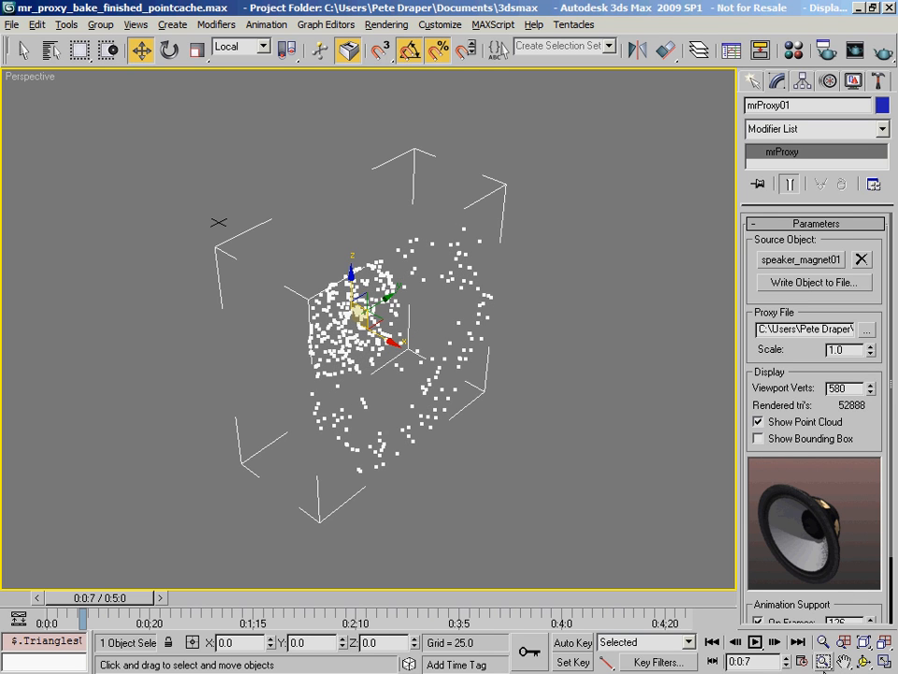
{"action": "double_click", "coordinate": [845, 387]}
{"action": "type", "text": "50"}
{"action": "key", "text": "Return"}
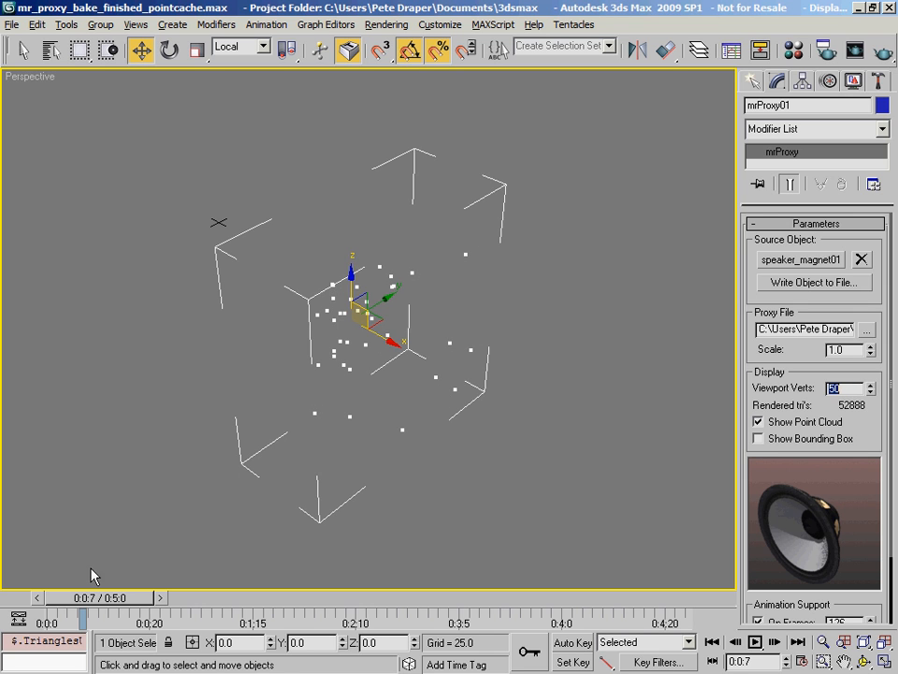
{"action": "left_click_drag", "start_coordinate": [120, 597], "coordinate": [300, 534]}
{"action": "key", "text": "w"}
Raise the proxy's Viewport Verts to 10000 and scrub the animation to judge the denser point cloud.
{"action": "double_click", "coordinate": [846, 388]}
{"action": "type", "text": "100"}
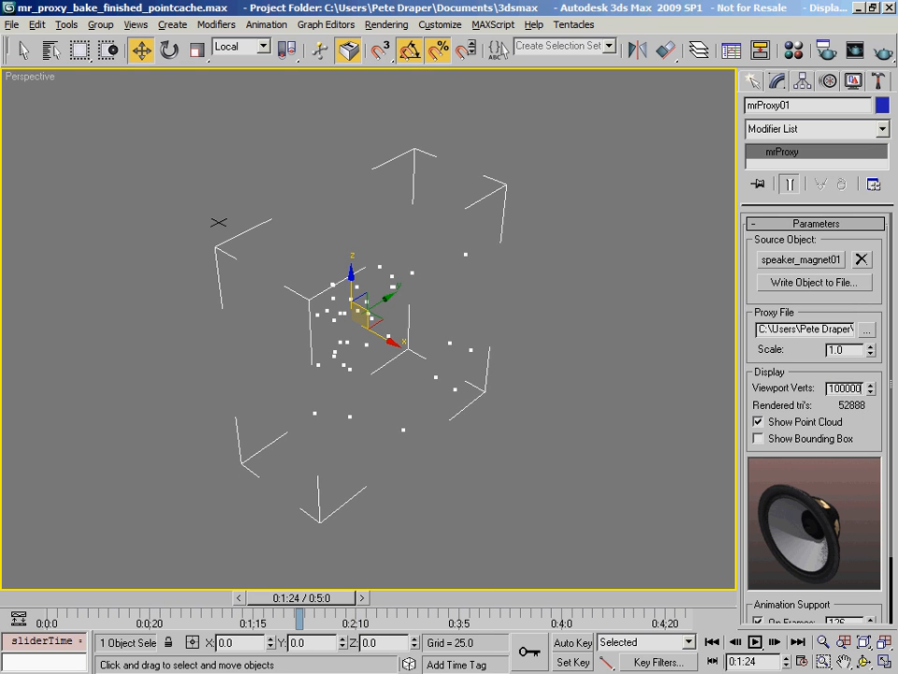
{"action": "type", "text": "00"}
{"action": "key", "text": "Return"}
{"action": "left_click_drag", "start_coordinate": [80, 599], "coordinate": [187, 598]}
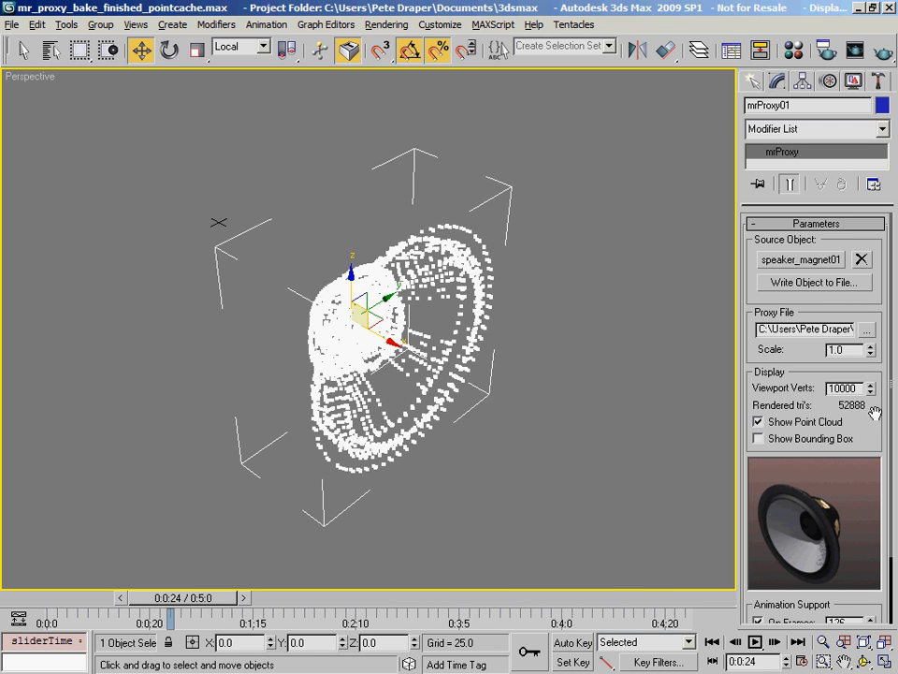
Set the proxy's Viewport Verts to 1000.
{"action": "double_click", "coordinate": [845, 387]}
{"action": "type", "text": "1000"}
{"action": "key", "text": "Return"}
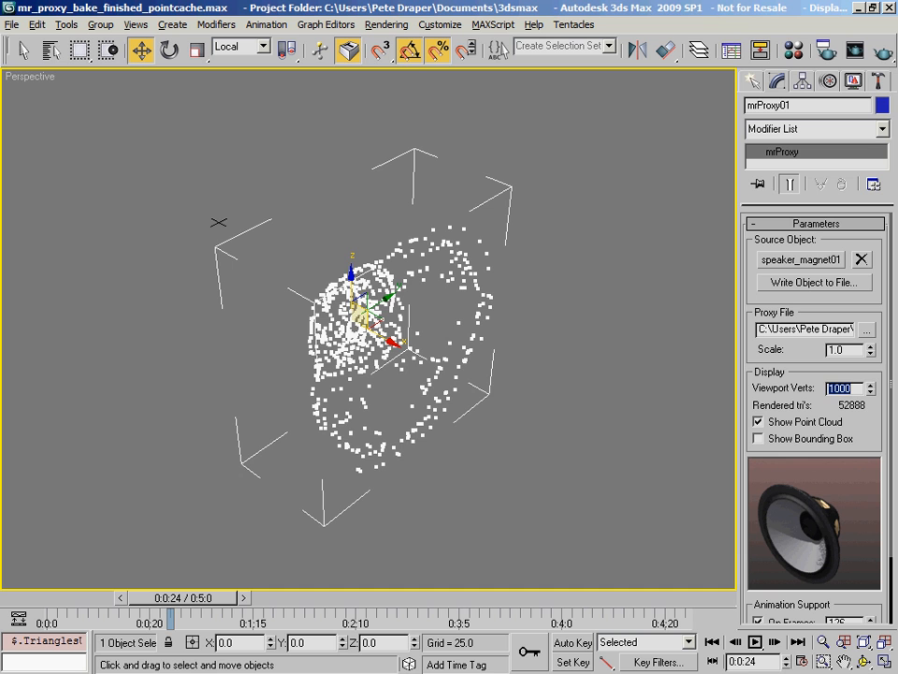
Leave isolation, examine the modifier stack of the source mesh speaker_magnet01, and reselect the proxy.
{"action": "key", "text": "alt+q"}
{"action": "middle_click_drag", "start_coordinate": [266, 428], "coordinate": [131, 397]}
{"action": "scroll", "coordinate": [241, 410], "scroll_direction": "down", "scroll_amount": 5}
{"action": "middle_click_drag", "start_coordinate": [265, 423], "coordinate": [333, 381], "text": "alt"}
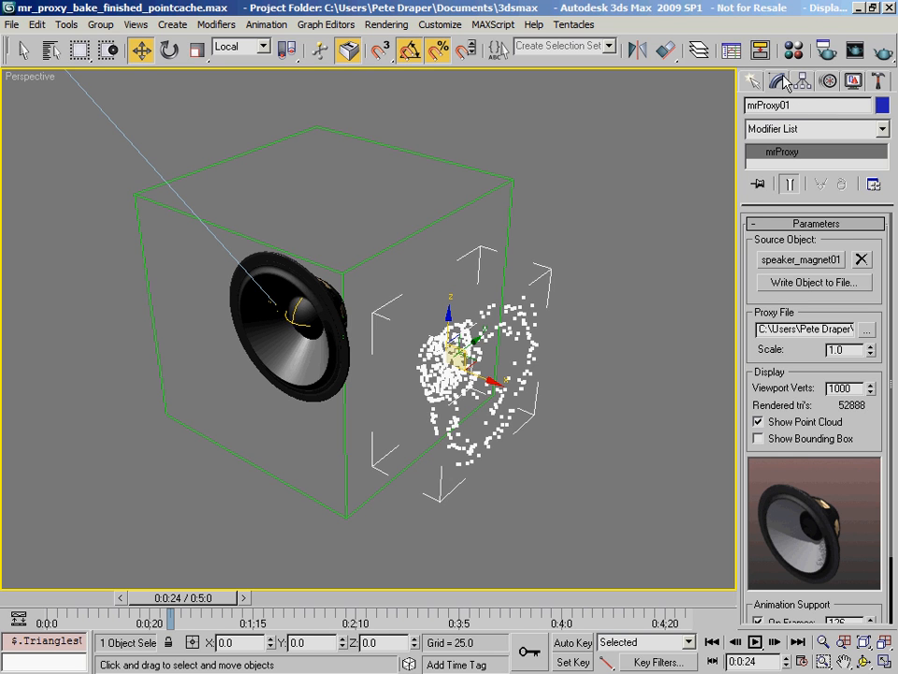
{"action": "left_click", "coordinate": [285, 354]}
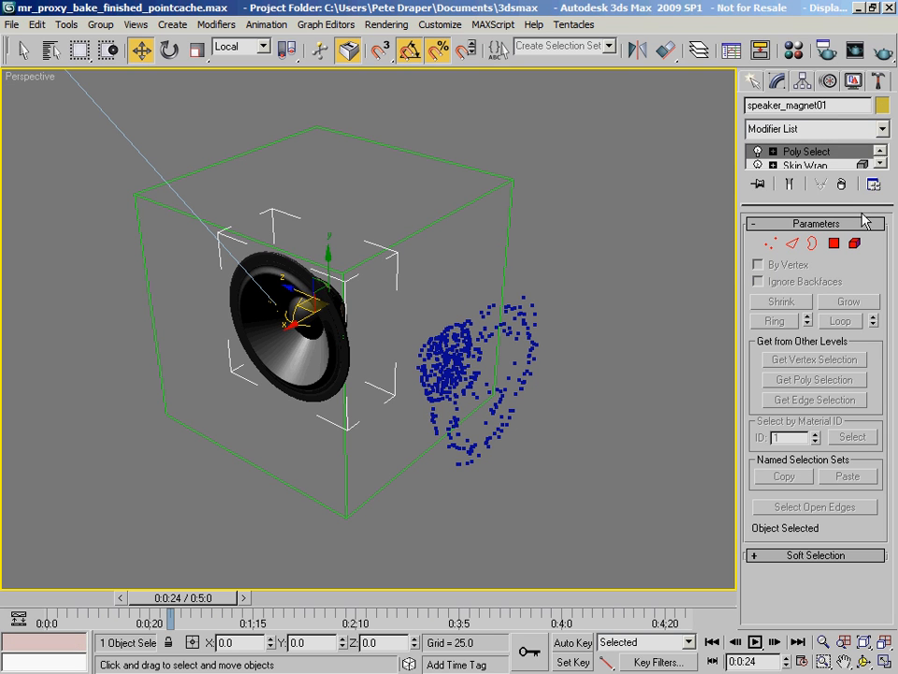
{"action": "left_click_drag", "start_coordinate": [847, 174], "coordinate": [848, 290]}
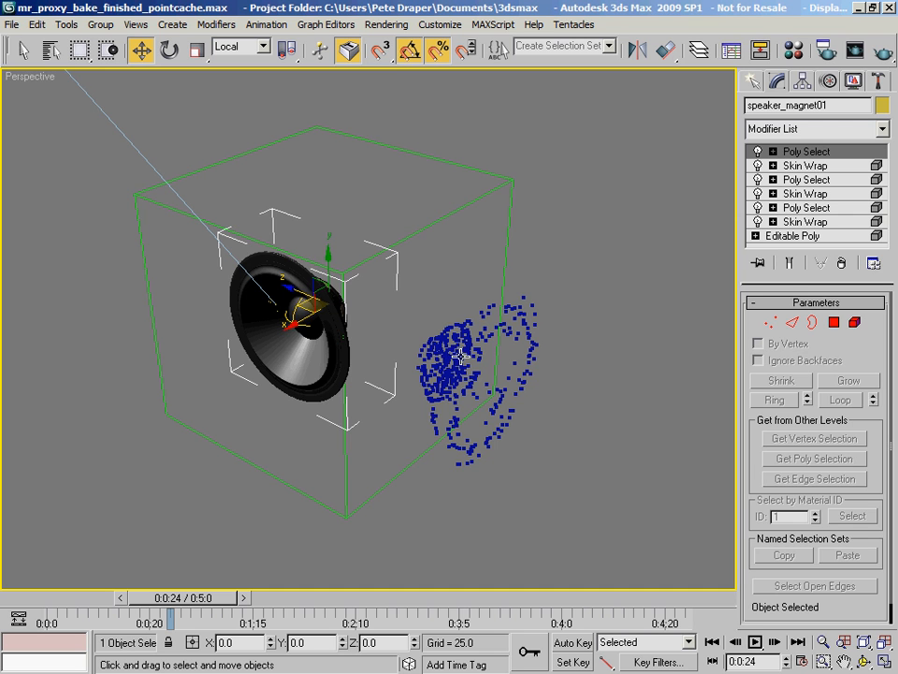
{"action": "middle_click_drag", "start_coordinate": [461, 356], "coordinate": [427, 341], "text": "alt"}
{"action": "left_click", "coordinate": [417, 338]}
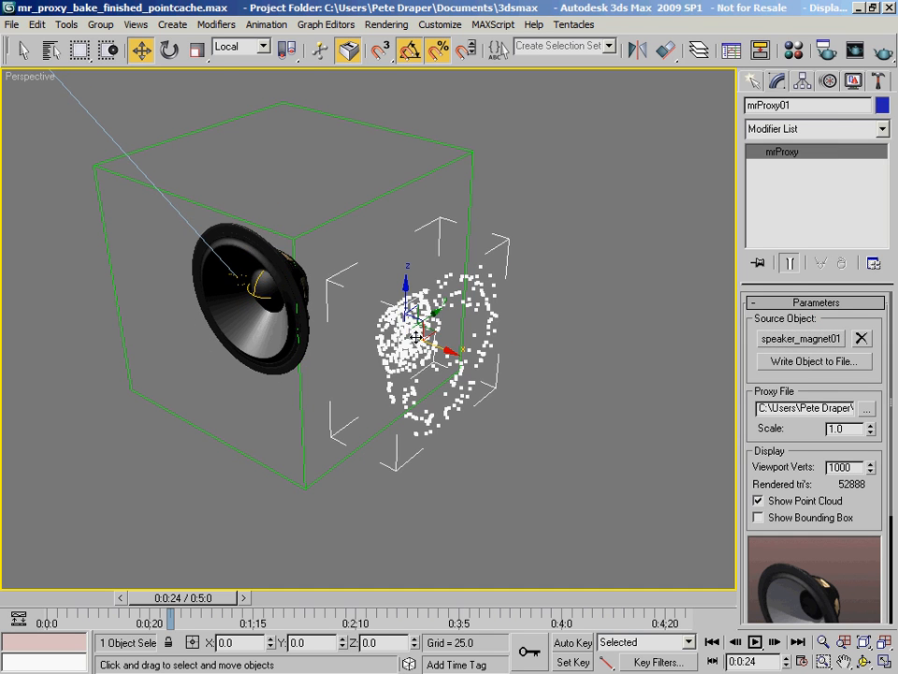
Isolate the proxy and render the Perspective view at frame 24, continuing past the missing map file.
{"action": "key", "text": "alt+q"}
{"action": "left_click_drag", "start_coordinate": [486, 321], "coordinate": [221, 116]}
{"action": "key", "text": "F10"}
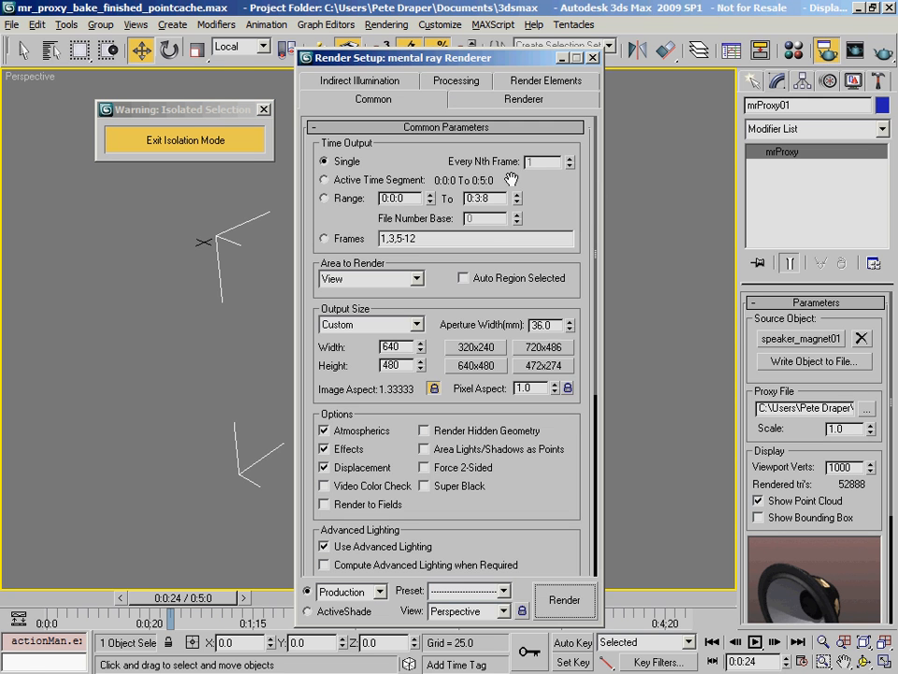
{"action": "left_click_drag", "start_coordinate": [581, 589], "coordinate": [564, 524]}
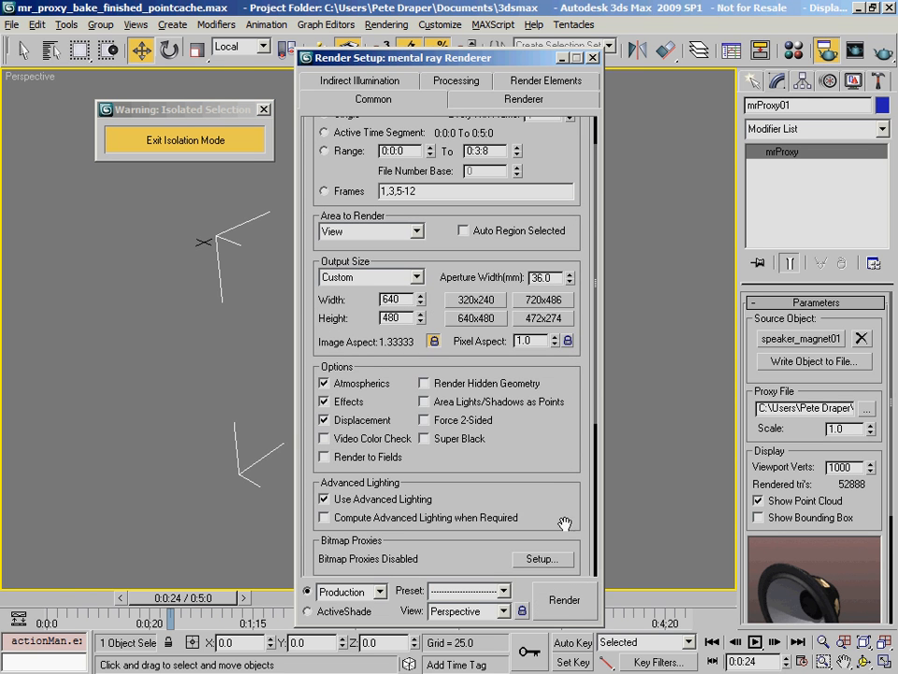
{"action": "left_click", "coordinate": [571, 604]}
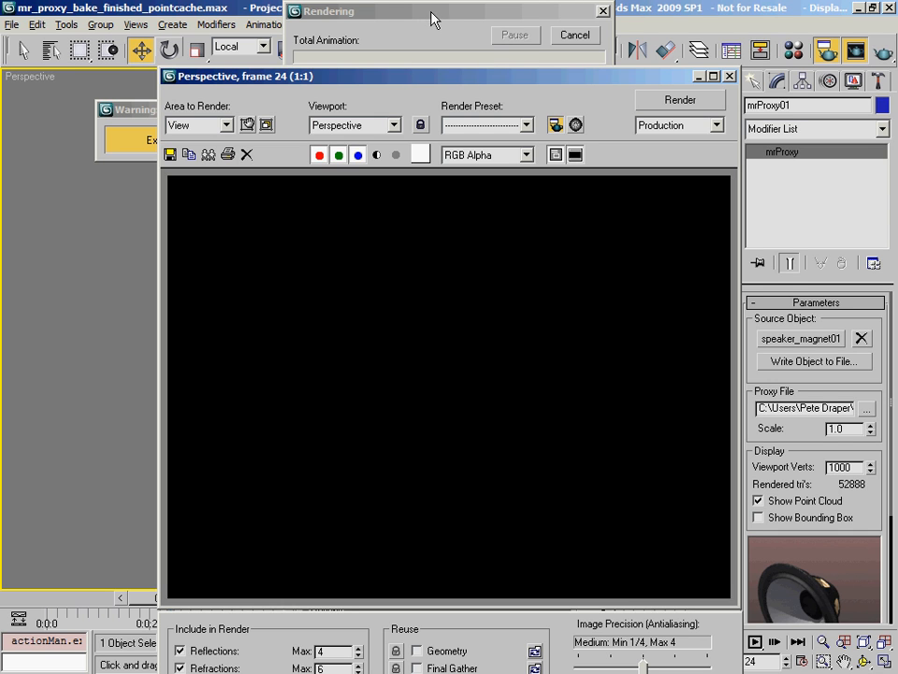
{"action": "left_click", "coordinate": [284, 440]}
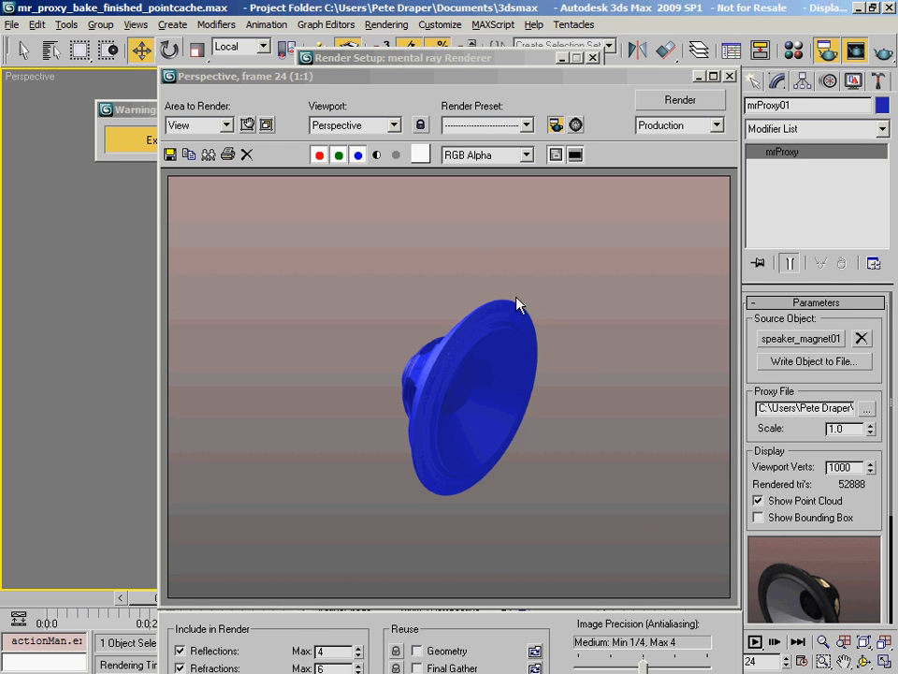
Examine the rendered proxy, moving the frame window aside to reach the render setup behind it.
{"action": "left_click_drag", "start_coordinate": [562, 80], "coordinate": [327, 565]}
{"action": "mouse_move", "coordinate": [485, 51]}
{"action": "left_mouse_down"}
{"action": "mouse_move", "coordinate": [487, 34]}
{"action": "mouse_move", "coordinate": [499, 34]}
{"action": "mouse_move", "coordinate": [496, 47]}
{"action": "left_mouse_up"}
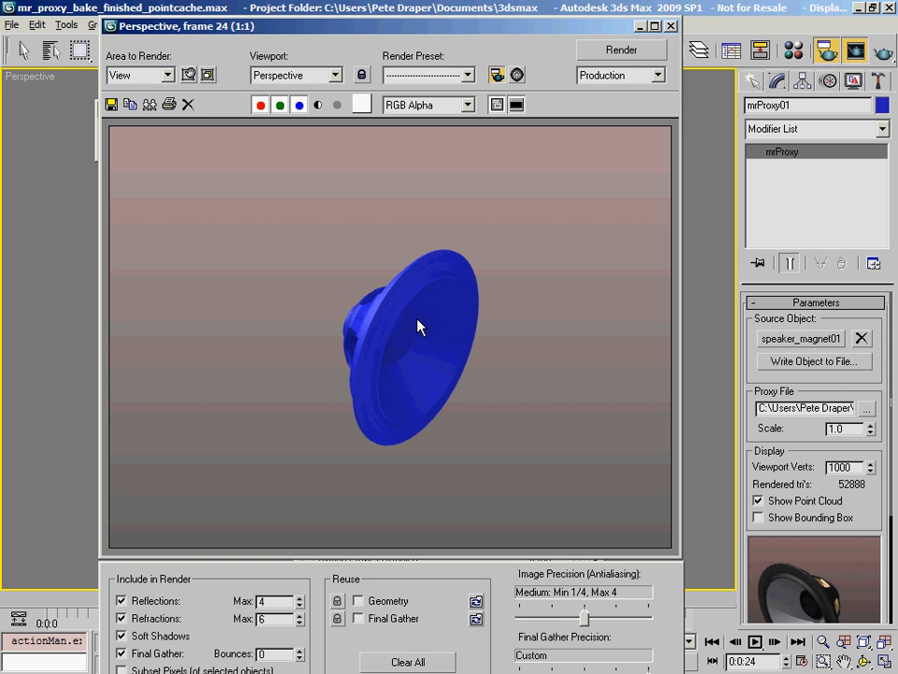
{"action": "left_click_drag", "start_coordinate": [138, 25], "coordinate": [395, 43]}
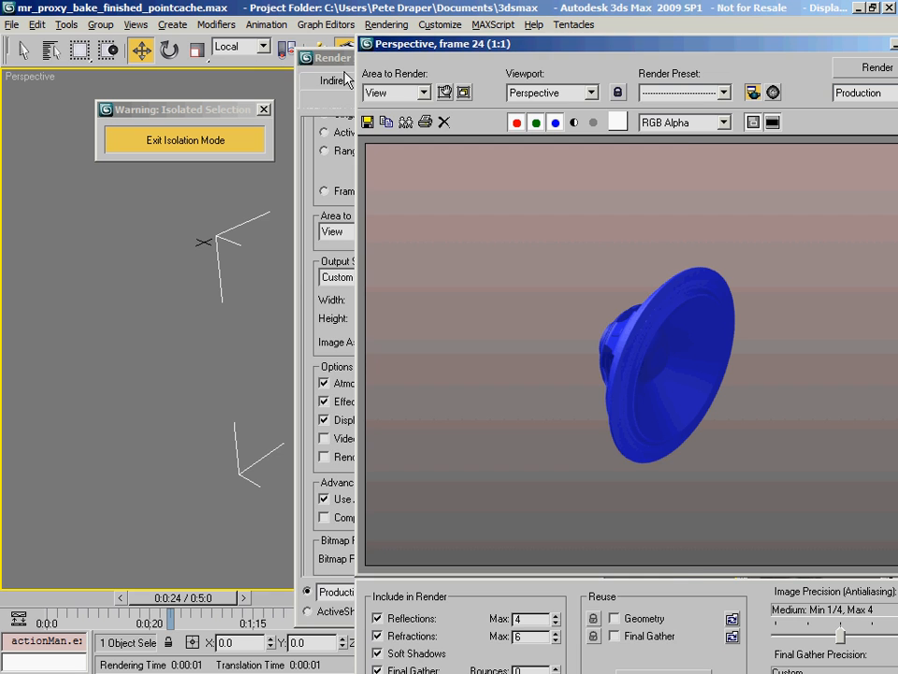
{"action": "left_click", "coordinate": [337, 58]}
{"action": "left_click", "coordinate": [668, 46]}
{"action": "left_click_drag", "start_coordinate": [668, 47], "coordinate": [430, 40]}
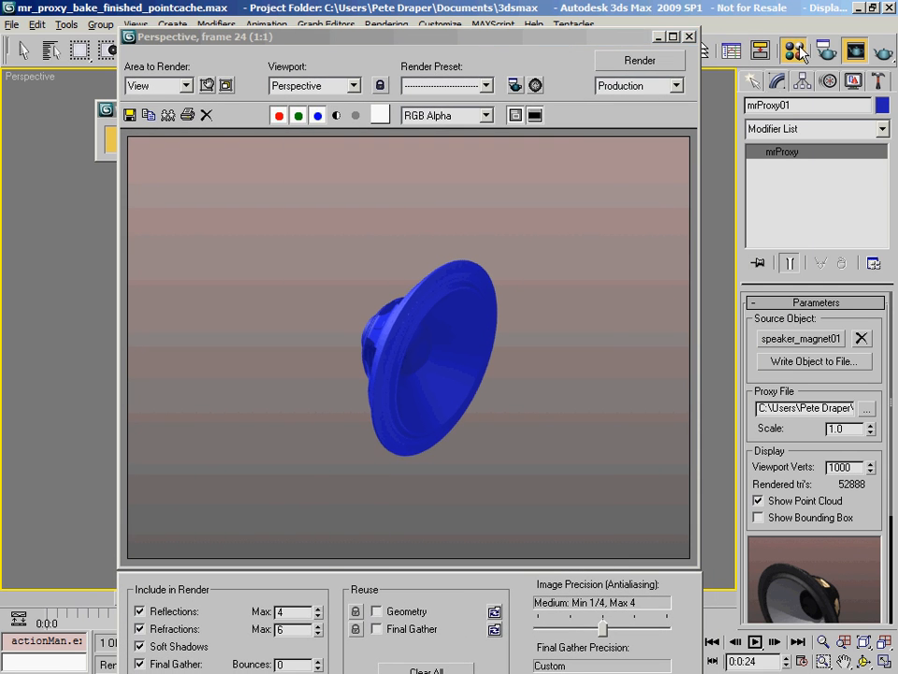
Assign the Multi/Sub-Object material Material #49 to the proxy, closing the old render and the Material Editor.
{"action": "left_click", "coordinate": [797, 51]}
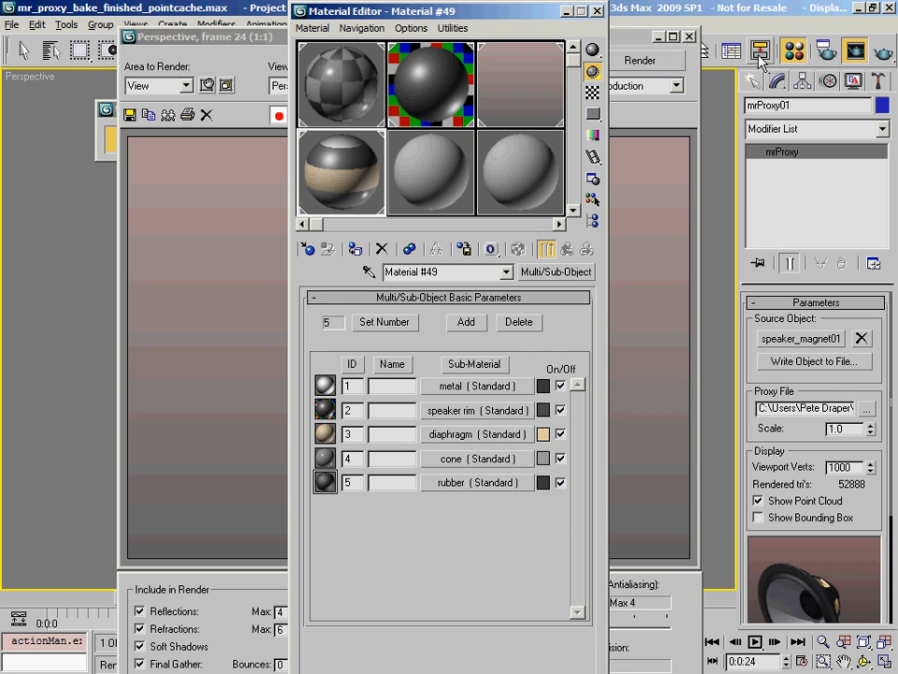
{"action": "left_click", "coordinate": [690, 36]}
{"action": "left_click_drag", "start_coordinate": [446, 23], "coordinate": [679, 26]}
{"action": "left_click", "coordinate": [588, 253]}
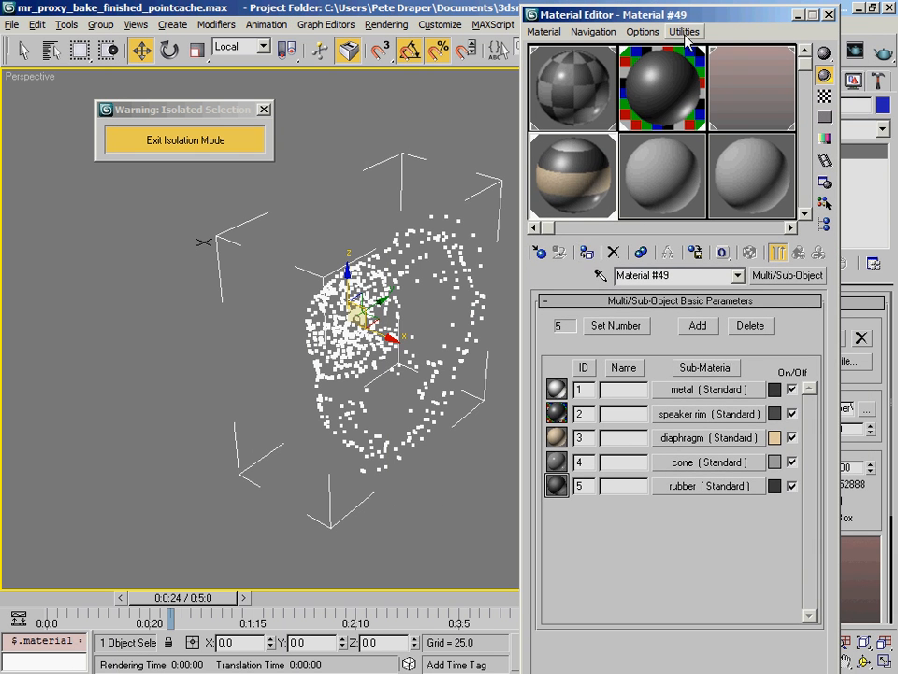
{"action": "left_click", "coordinate": [829, 15]}
Render the proxy again with its material, continuing past the missing map file.
{"action": "left_click", "coordinate": [854, 49]}
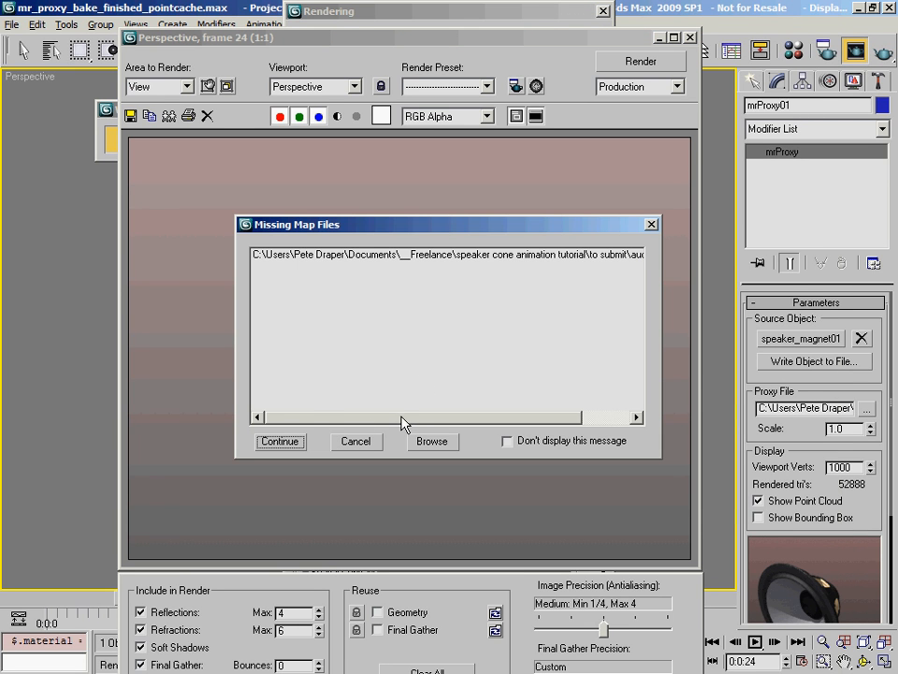
{"action": "left_click_drag", "start_coordinate": [403, 423], "coordinate": [505, 429]}
{"action": "left_click", "coordinate": [281, 440]}
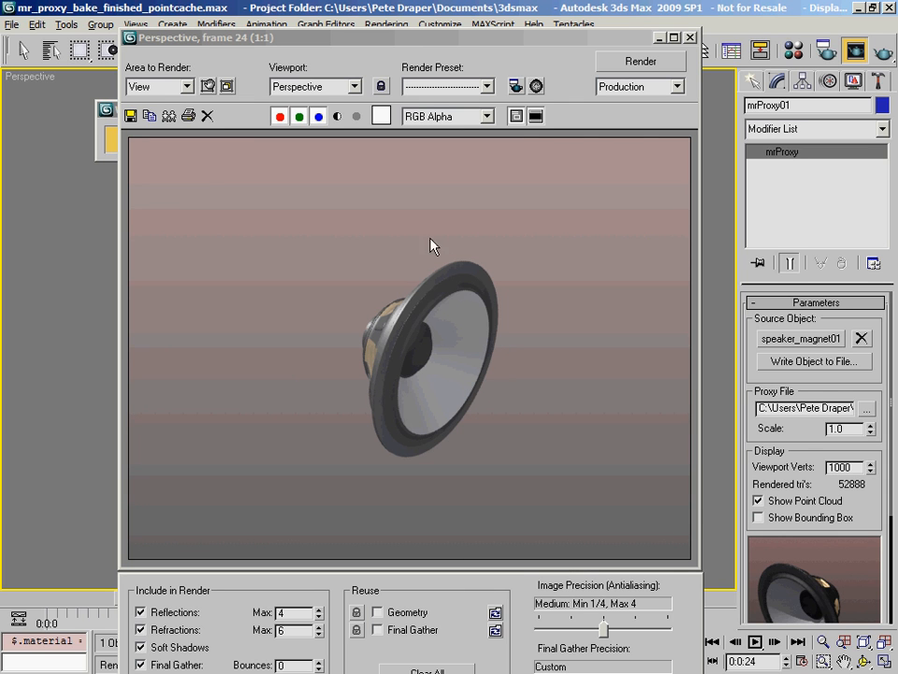
Isolate the original speaker mesh together with the proxy and render both for comparison, continuing past the missing map file.
{"action": "left_click", "coordinate": [690, 39]}
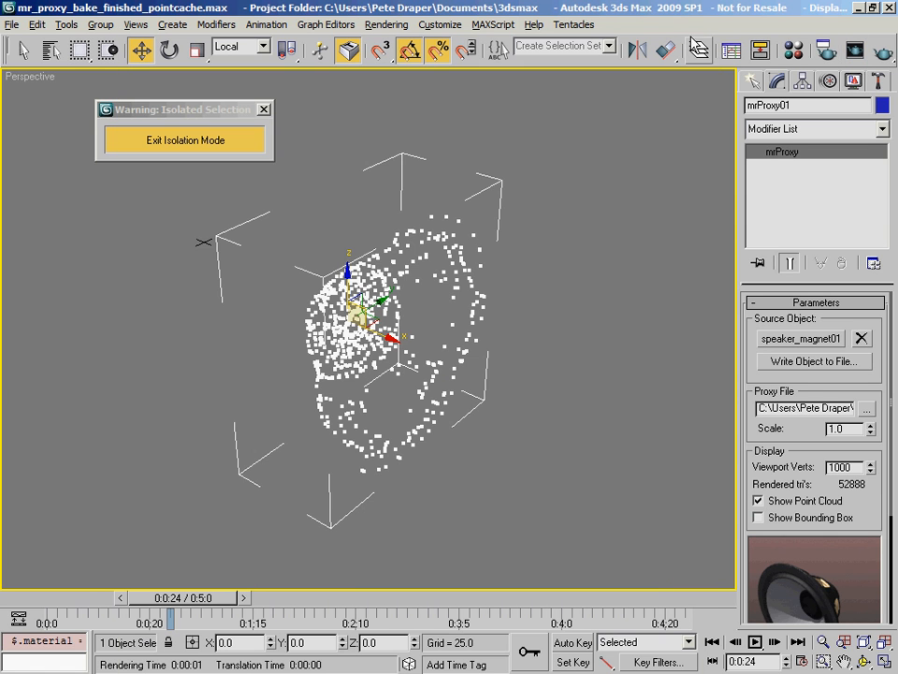
{"action": "left_click", "coordinate": [184, 152]}
{"action": "left_click", "coordinate": [260, 326]}
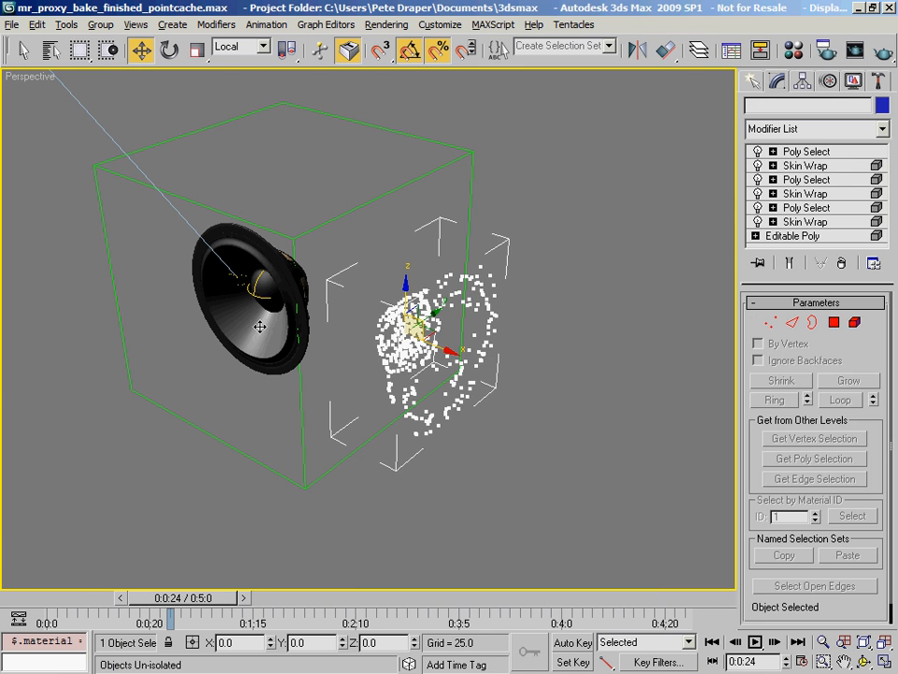
{"action": "left_click", "coordinate": [399, 363], "text": "ctrl"}
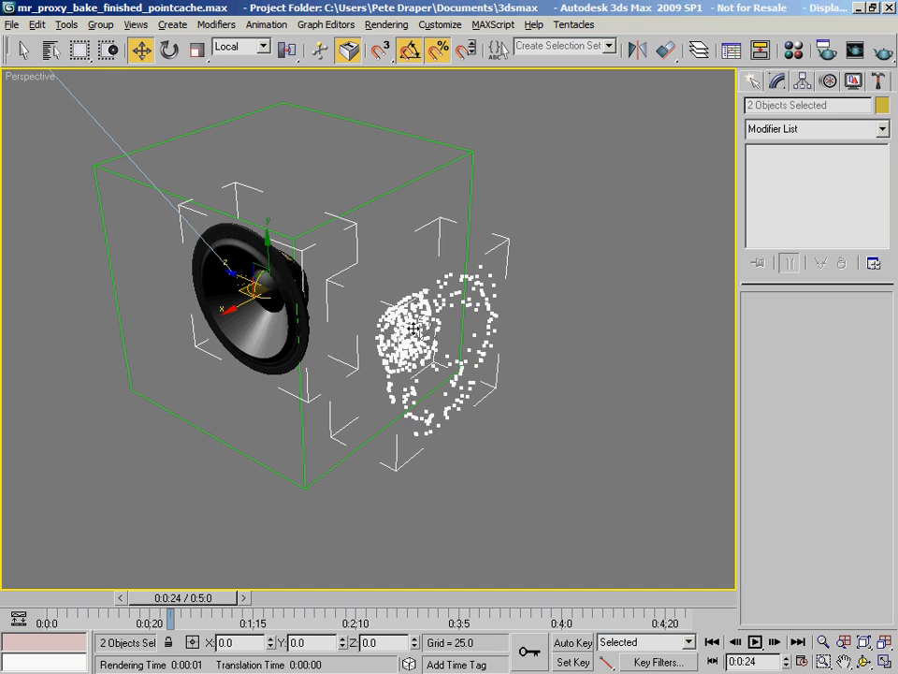
{"action": "key", "text": "alt+q"}
{"action": "left_click", "coordinate": [880, 51]}
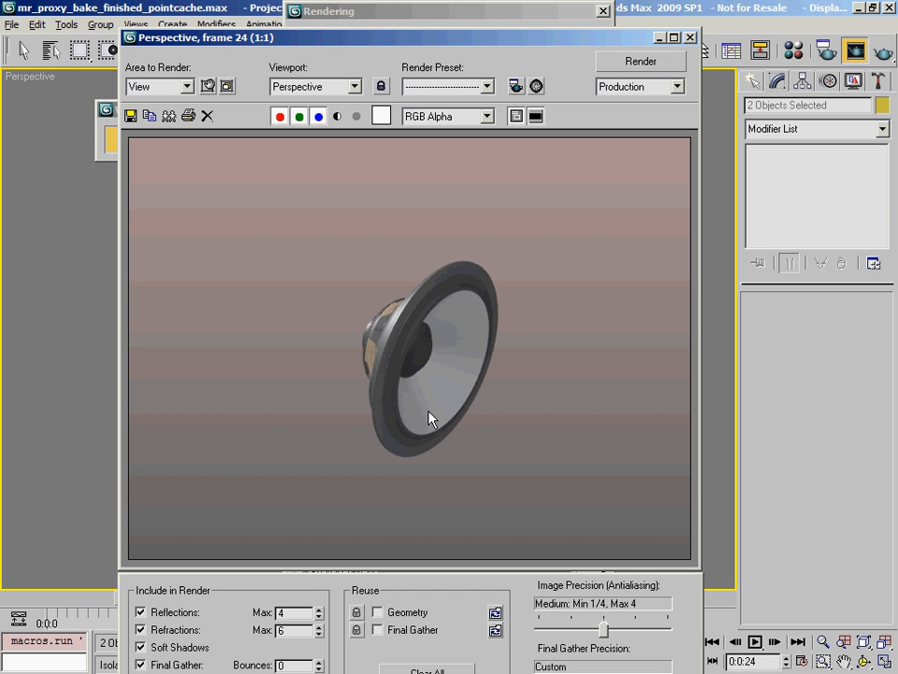
{"action": "left_click", "coordinate": [298, 437]}
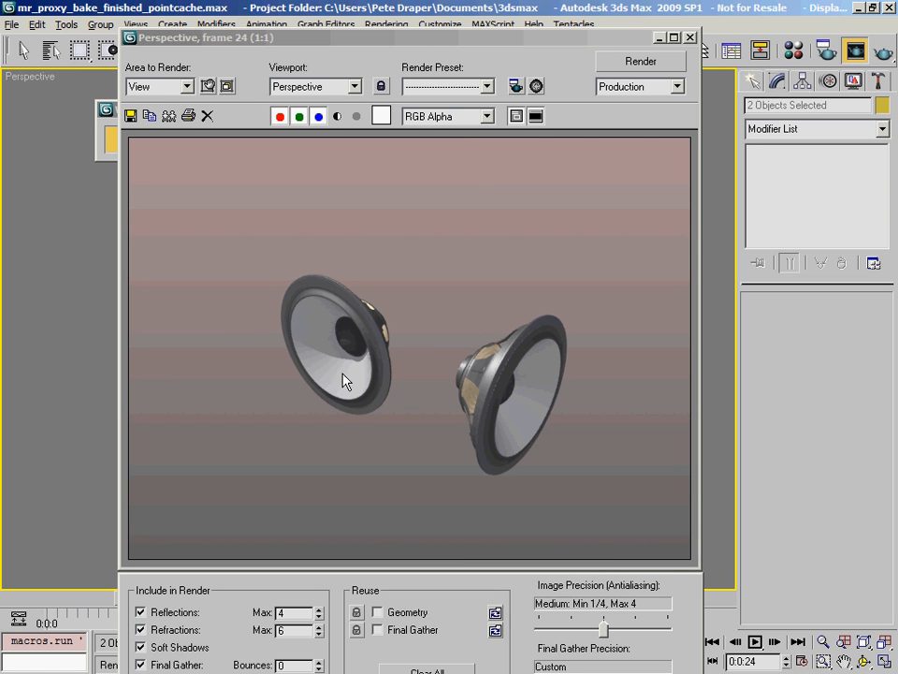
{"action": "left_click", "coordinate": [690, 37]}
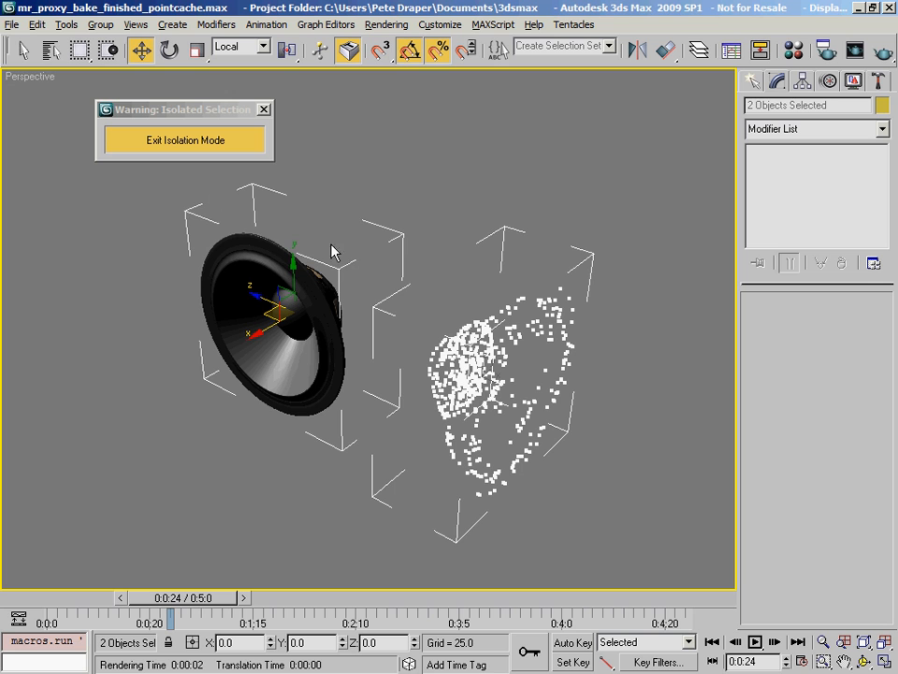
{"action": "left_click", "coordinate": [11, 26]}
{"action": "left_click", "coordinate": [37, 155]}
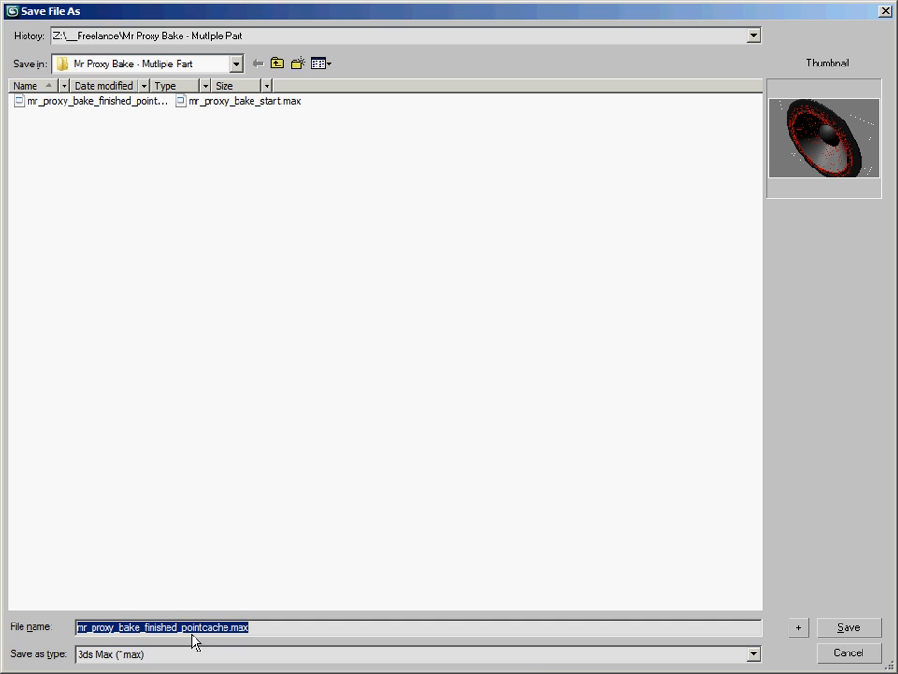
{"action": "left_click", "coordinate": [848, 660]}
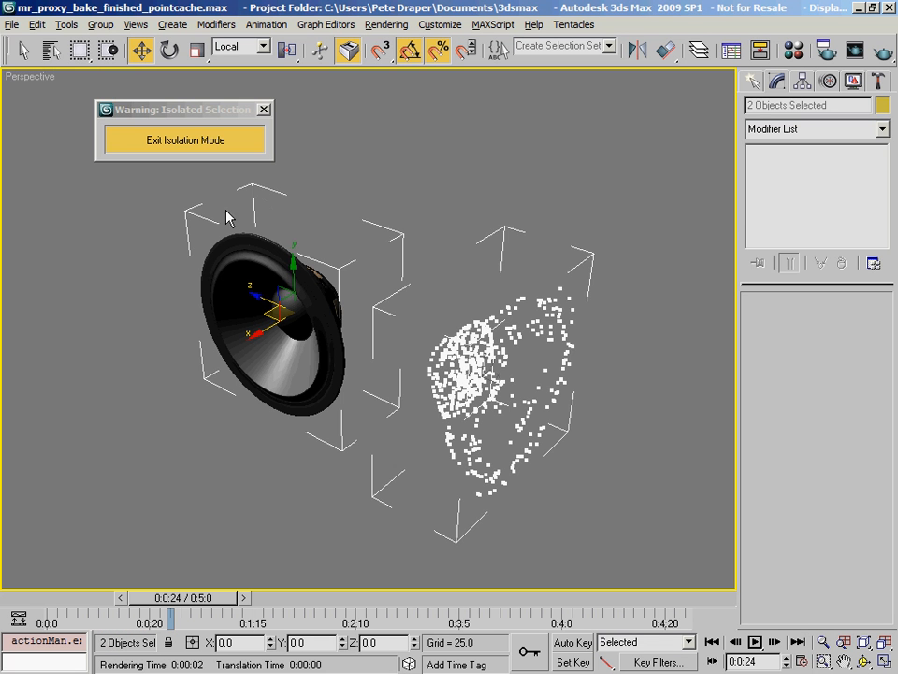
Exit isolation and save the scene under the new name mr_proxy_bake_finished_mrproxy.max.
{"action": "left_click", "coordinate": [200, 142]}
{"action": "left_click", "coordinate": [14, 26]}
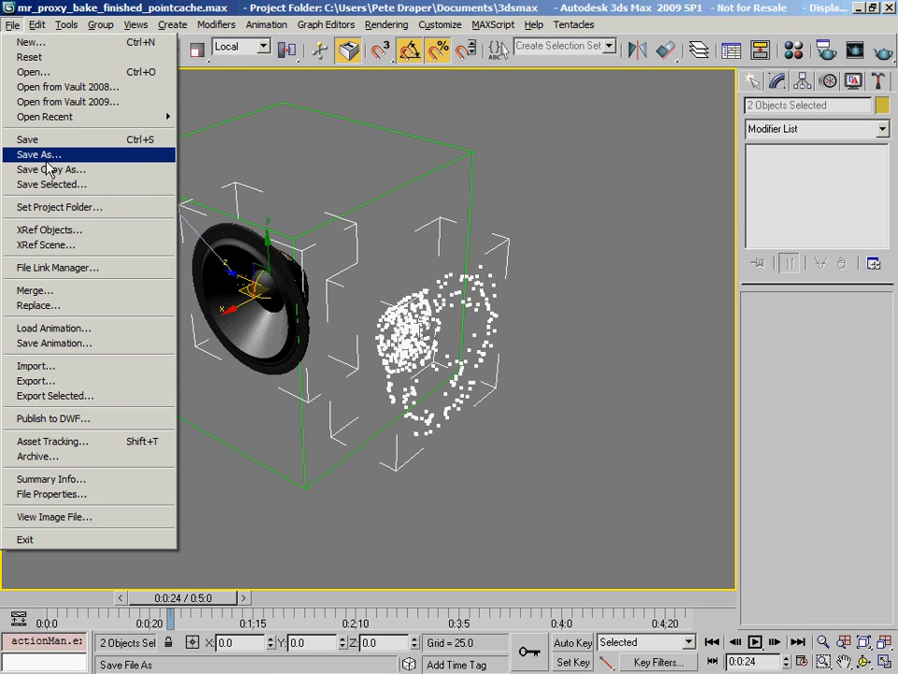
{"action": "left_click", "coordinate": [49, 155]}
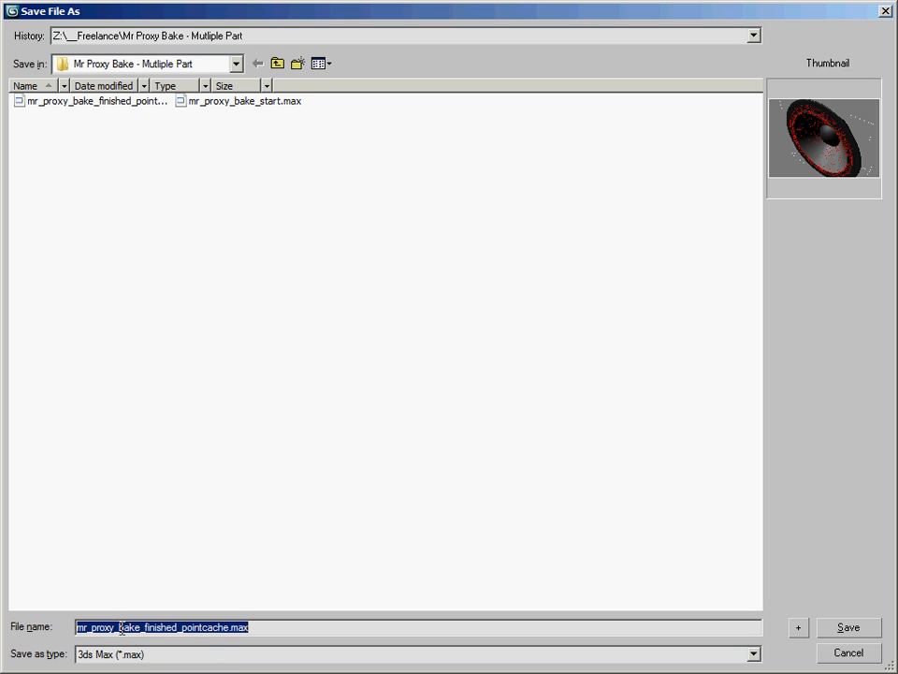
{"action": "left_click_drag", "start_coordinate": [181, 629], "coordinate": [229, 636]}
{"action": "type", "text": "mrproxy"}
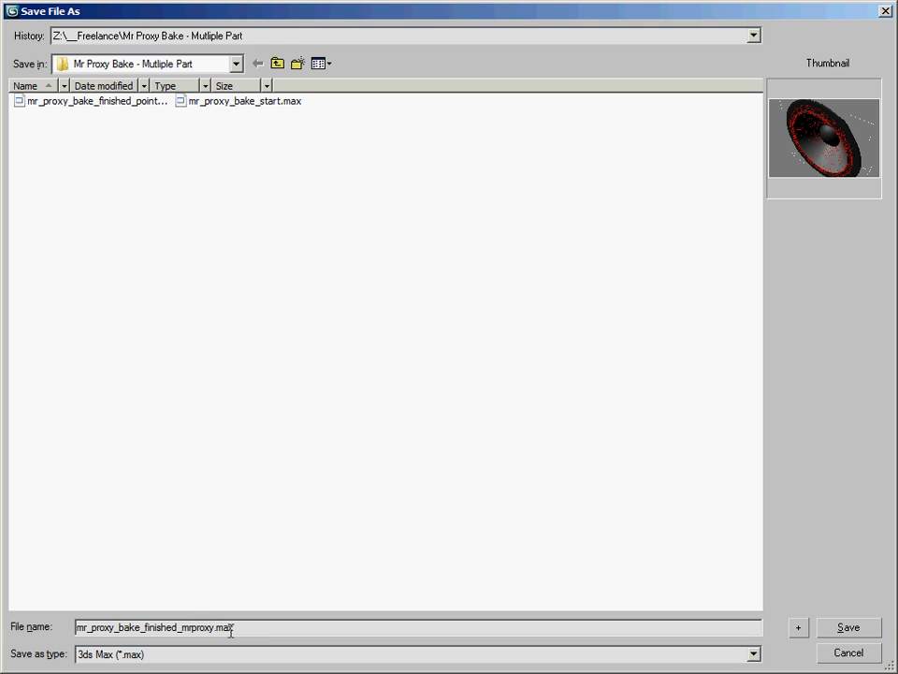
{"action": "key", "text": "Return"}
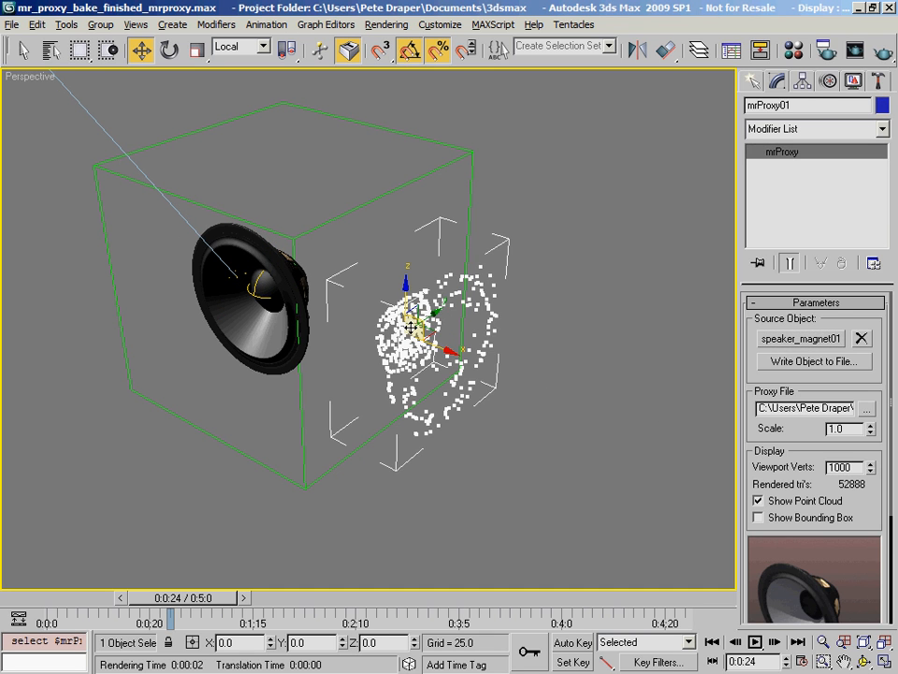
Delete everything in the scene except mrProxy01, Direct01, Direct01.Target and Sky01.
{"action": "key", "text": "ctrl+i"}
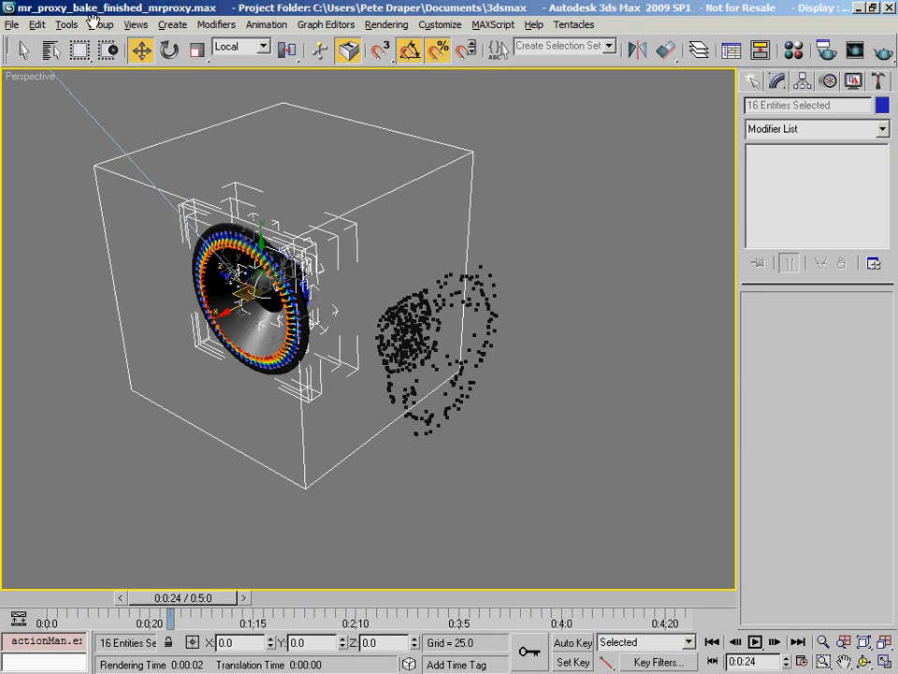
{"action": "left_click", "coordinate": [51, 50]}
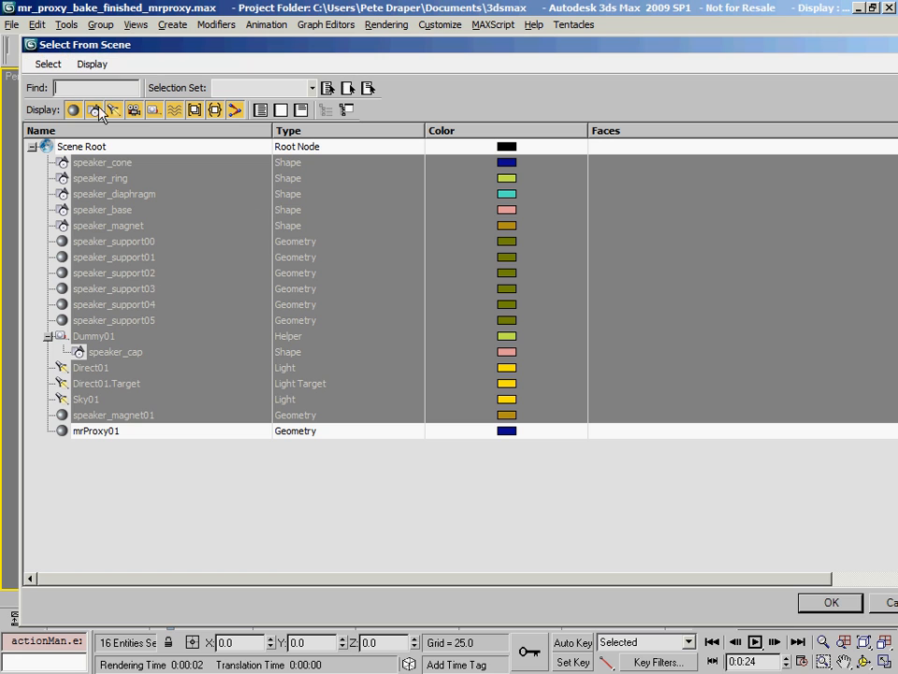
{"action": "left_click", "coordinate": [91, 370], "text": "ctrl"}
{"action": "left_click", "coordinate": [101, 385], "text": "ctrl"}
{"action": "left_click", "coordinate": [86, 399], "text": "ctrl"}
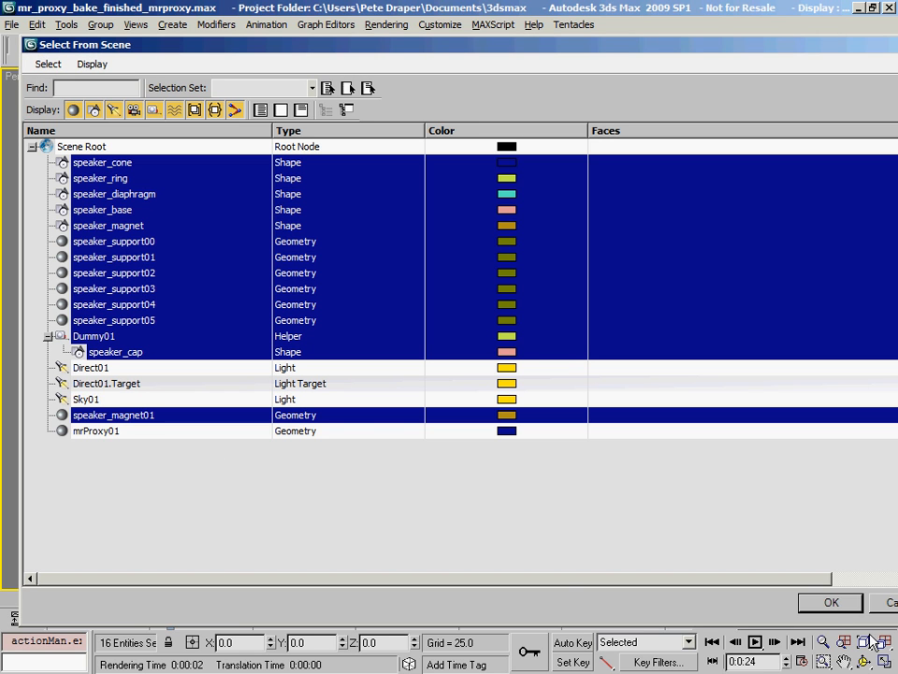
{"action": "left_click", "coordinate": [828, 604]}
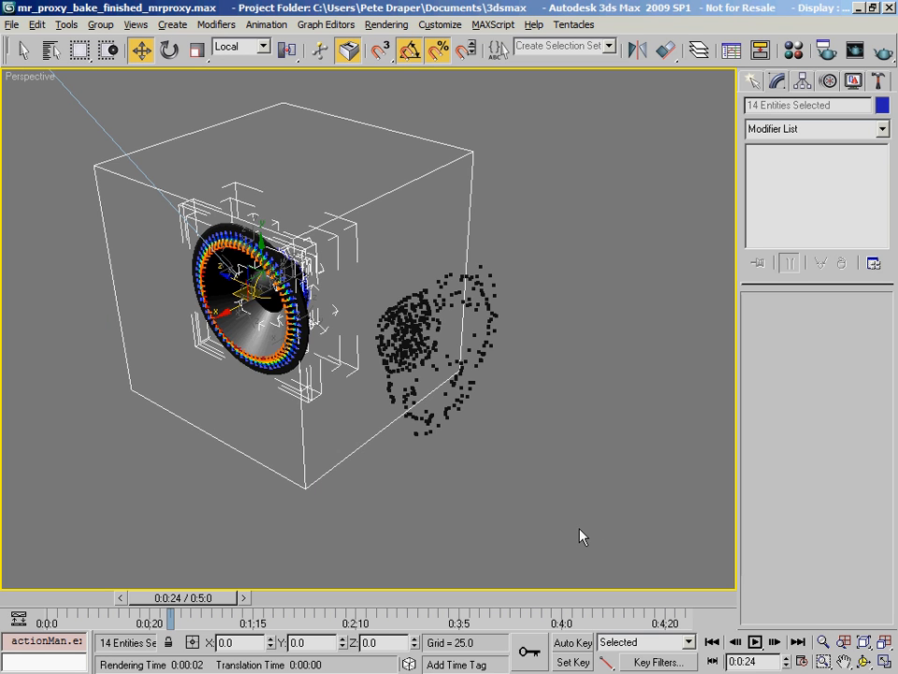
{"action": "key", "text": "Delete"}
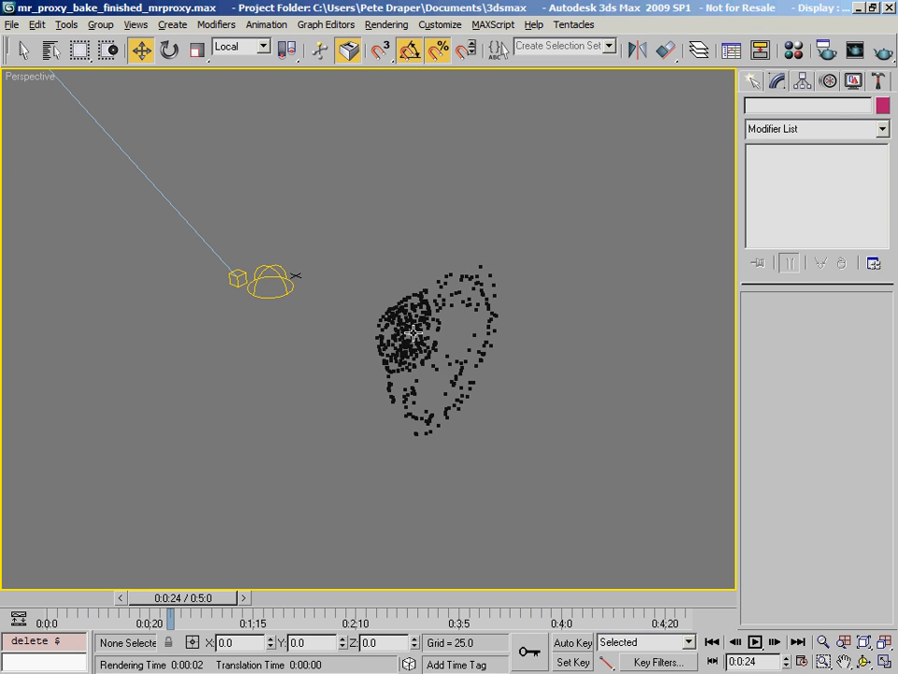
Rotate mrProxy01 a quarter turn about its vertical axis so that the speaker faces the front.
{"action": "left_click", "coordinate": [404, 326]}
{"action": "left_click", "coordinate": [170, 49]}
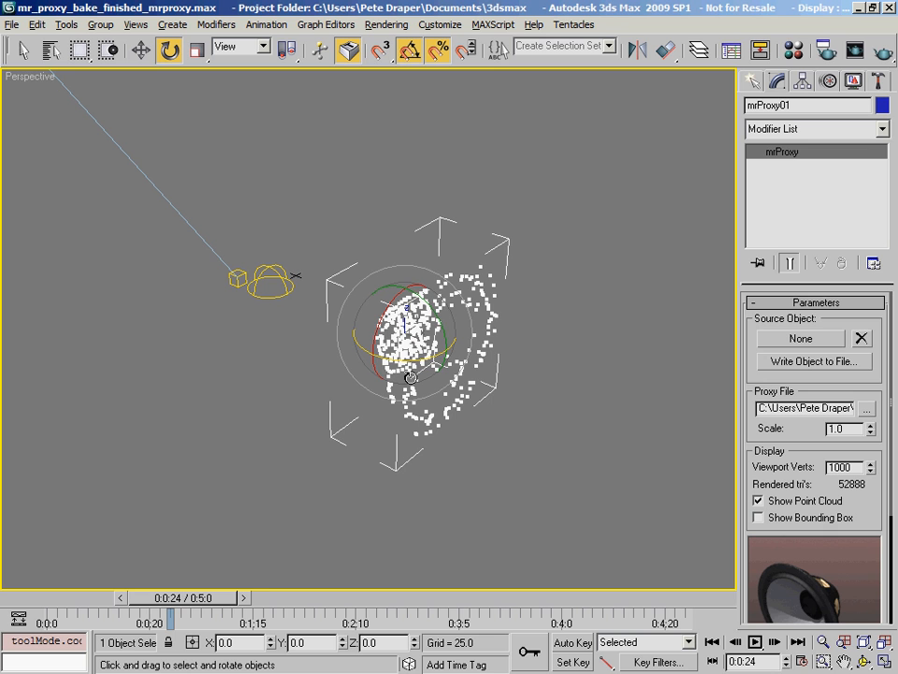
{"action": "left_click_drag", "start_coordinate": [417, 360], "coordinate": [337, 347]}
{"action": "middle_click_drag", "start_coordinate": [384, 355], "coordinate": [333, 367]}
In the Front view, set the reference coordinate system to View and place the proxy at X 0, Y 0, Z 0.
{"action": "key", "text": "f"}
{"action": "middle_click_drag", "start_coordinate": [505, 343], "coordinate": [253, 404]}
{"action": "scroll", "coordinate": [281, 330], "scroll_direction": "down", "scroll_amount": 5}
{"action": "key", "text": "w"}
{"action": "middle_click_drag", "start_coordinate": [355, 367], "coordinate": [359, 399]}
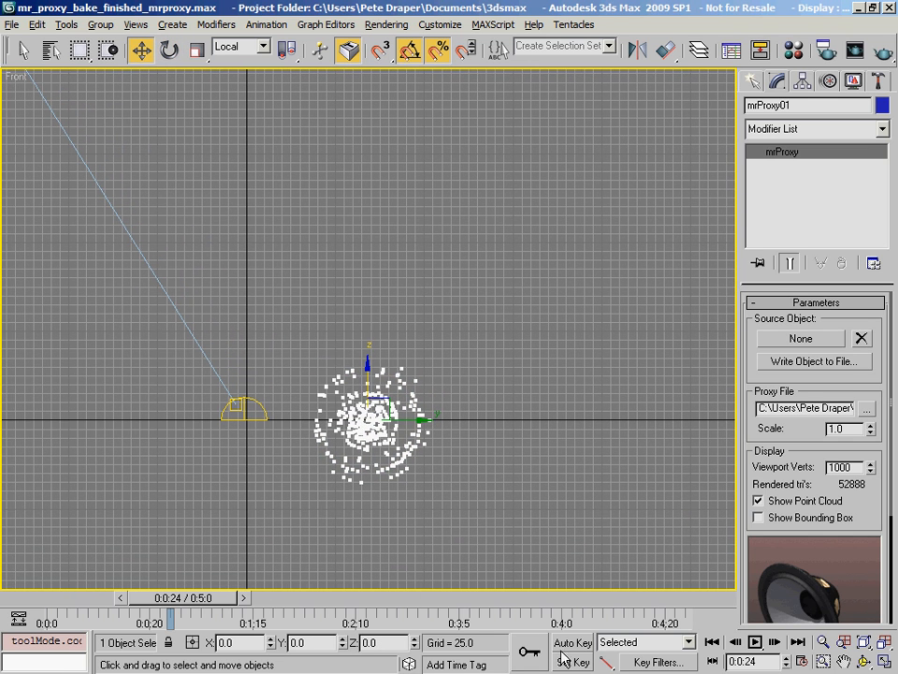
{"action": "left_click", "coordinate": [230, 49]}
{"action": "left_click", "coordinate": [237, 61]}
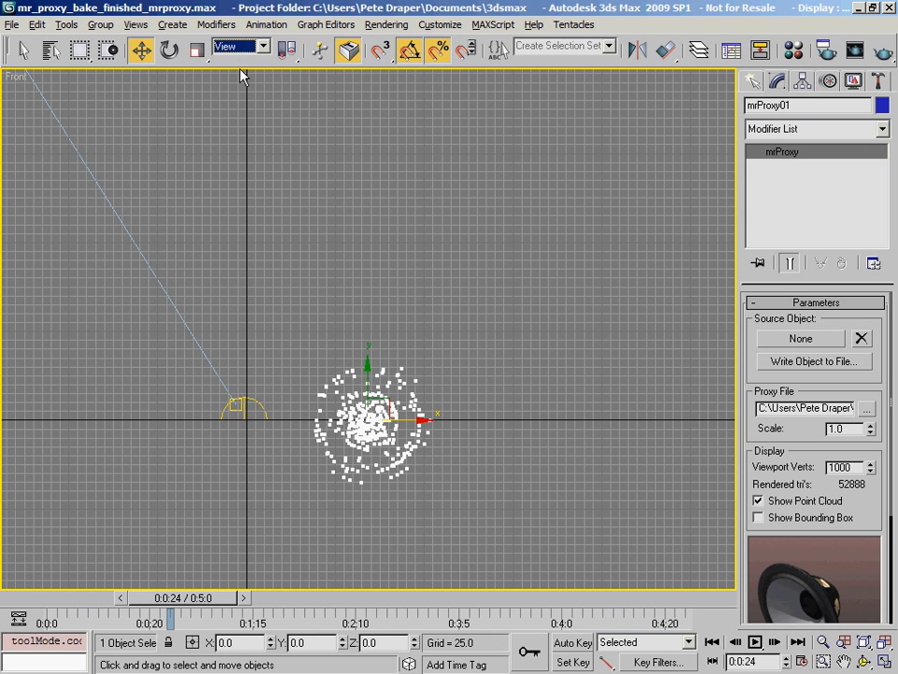
{"action": "left_click_drag", "start_coordinate": [367, 406], "coordinate": [365, 411]}
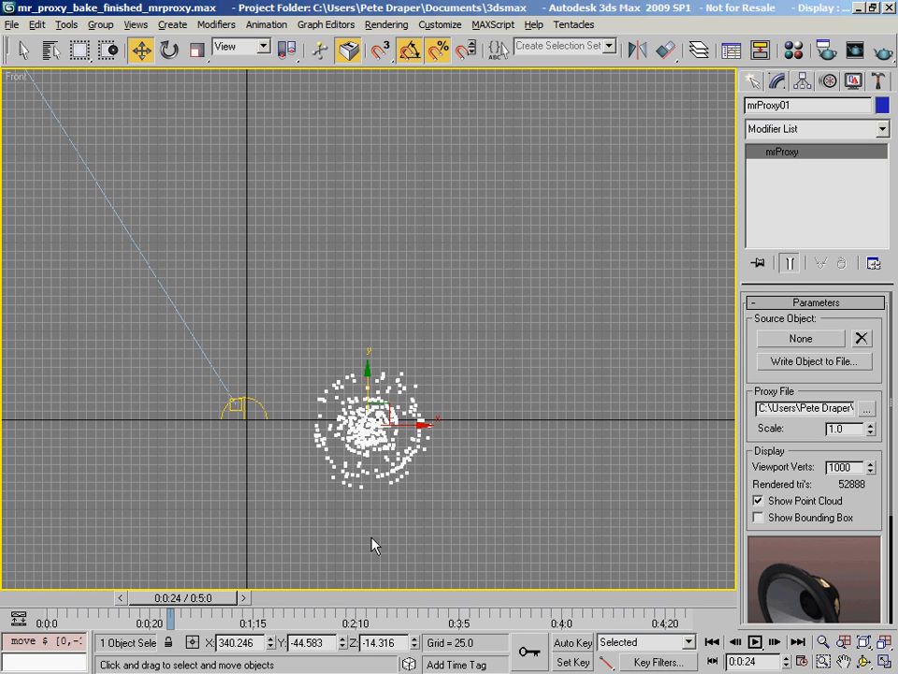
{"action": "right_click", "coordinate": [336, 641]}
{"action": "right_click", "coordinate": [342, 645]}
{"action": "right_click", "coordinate": [412, 644]}
{"action": "right_click", "coordinate": [270, 645]}
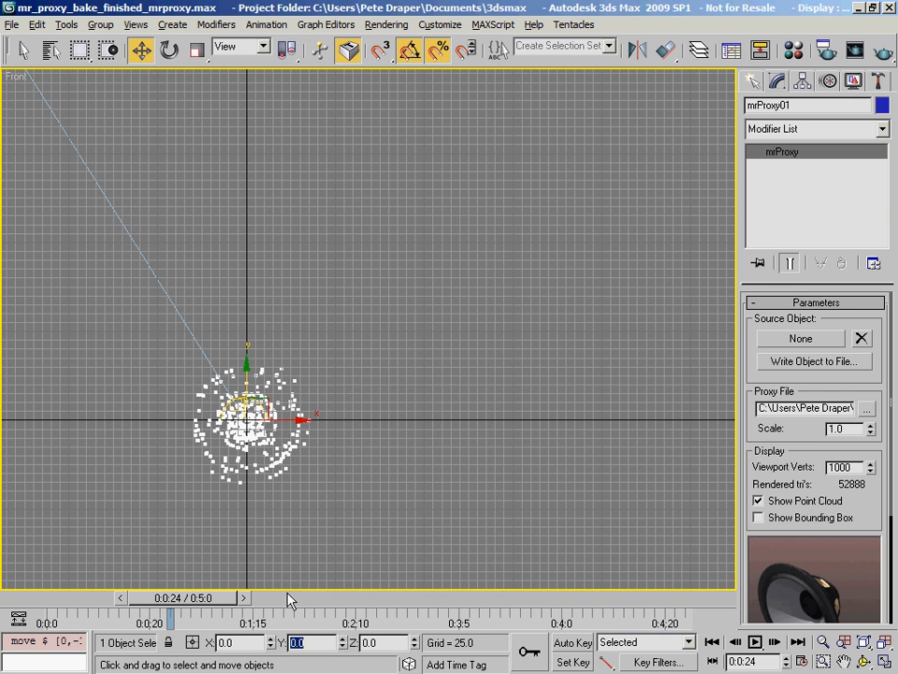
Turn on grid snapping and clone the proxy along X as 19 instances spaced 375 units apart.
{"action": "middle_click_drag", "start_coordinate": [282, 459], "coordinate": [295, 458]}
{"action": "key", "text": "s"}
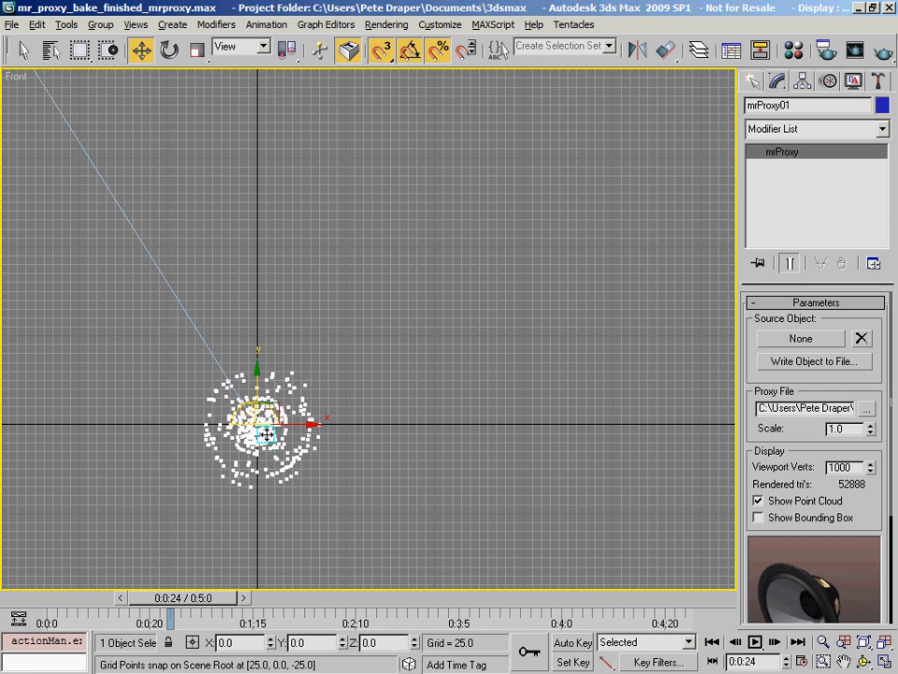
{"action": "left_click_drag", "start_coordinate": [260, 424], "coordinate": [386, 425], "text": "shift"}
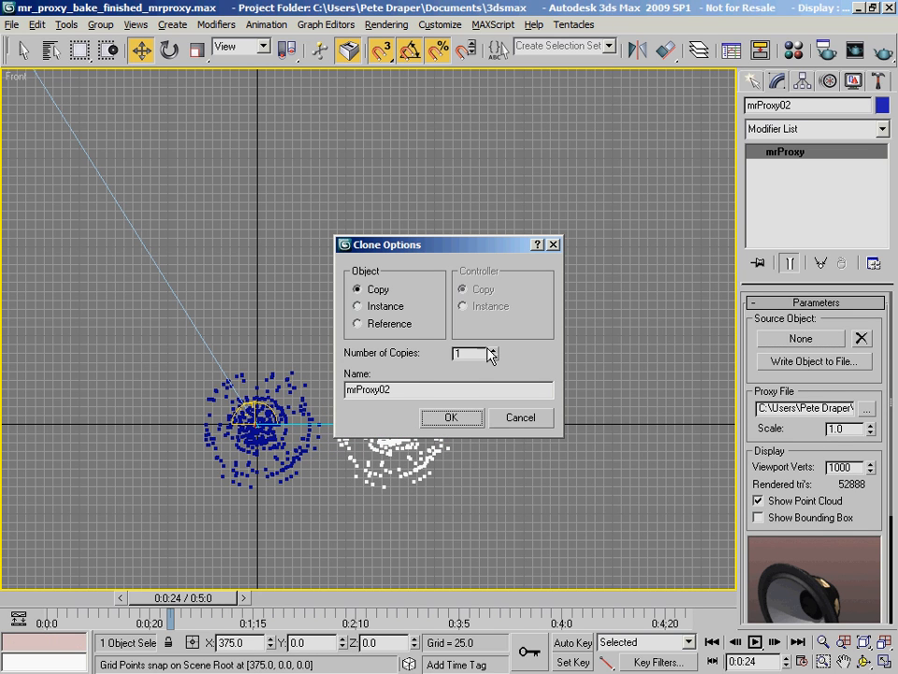
{"action": "left_click", "coordinate": [358, 306]}
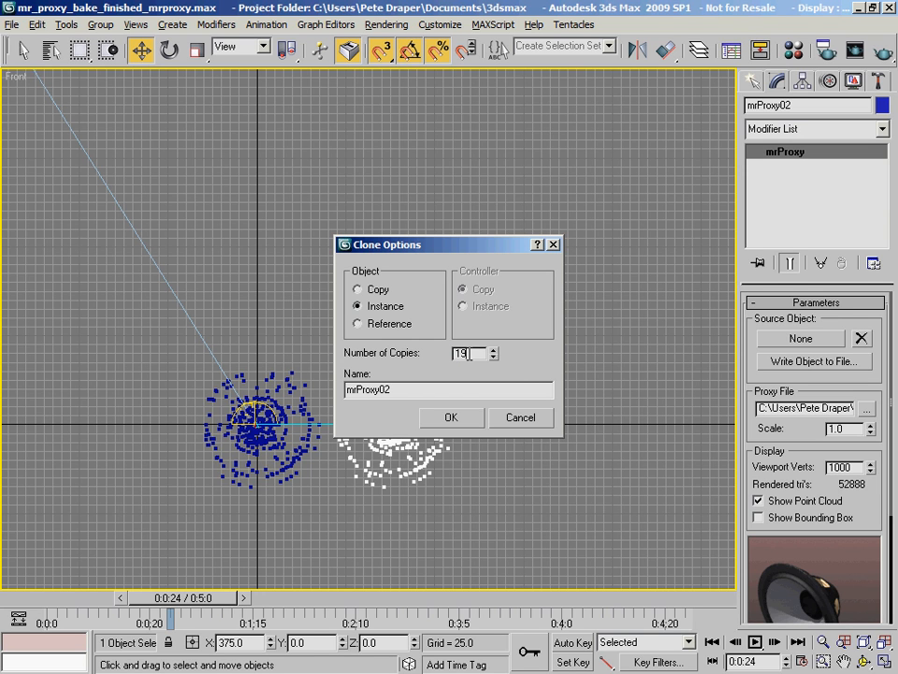
{"action": "double_click", "coordinate": [468, 354]}
{"action": "left_click", "coordinate": [459, 421]}
Select the whole row of proxies and clone it upward as 9 instances, spacing the rows like the columns.
{"action": "scroll", "coordinate": [286, 453], "scroll_direction": "down", "scroll_amount": 5}
{"action": "mouse_move", "coordinate": [287, 453]}
{"action": "middle_mouse_down"}
{"action": "mouse_move", "coordinate": [233, 431]}
{"action": "mouse_move", "coordinate": [207, 433]}
{"action": "middle_mouse_up"}
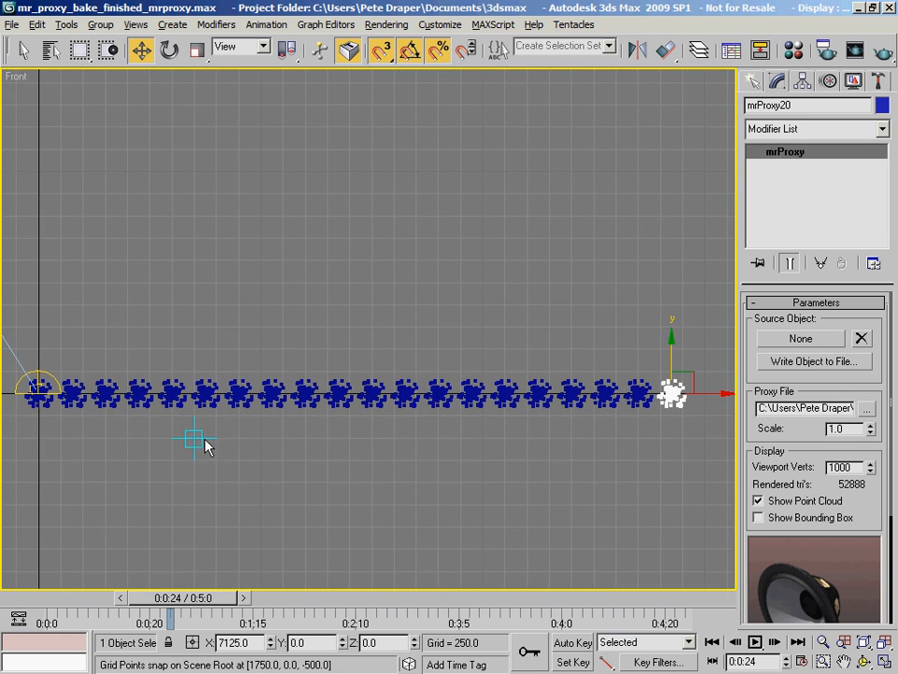
{"action": "left_click_drag", "start_coordinate": [36, 430], "coordinate": [738, 411]}
{"action": "scroll", "coordinate": [357, 401], "scroll_direction": "up", "scroll_amount": 6}
{"action": "middle_click_drag", "start_coordinate": [356, 401], "coordinate": [365, 442]}
{"action": "scroll", "coordinate": [313, 448], "scroll_direction": "up", "scroll_amount": 2}
{"action": "left_click_drag", "start_coordinate": [365, 494], "coordinate": [368, 318], "text": "shift"}
{"action": "double_click", "coordinate": [478, 354]}
{"action": "type", "text": "3"}
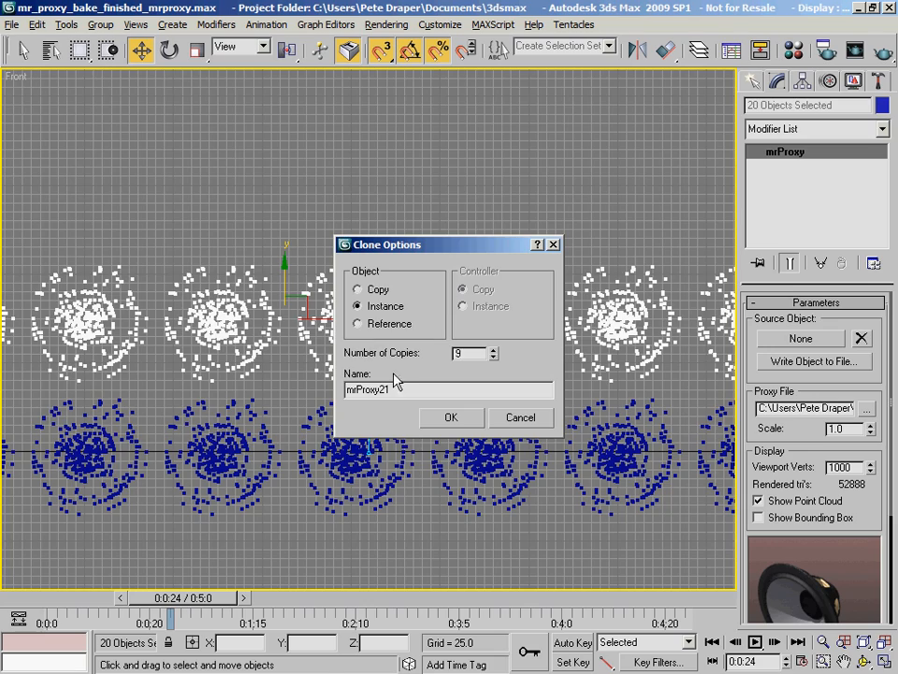
{"action": "left_click", "coordinate": [456, 419]}
Turn off snapping, frame the whole speaker wall at an angle in Perspective, and create a camera from that view.
{"action": "scroll", "coordinate": [426, 281], "scroll_direction": "down", "scroll_amount": 10}
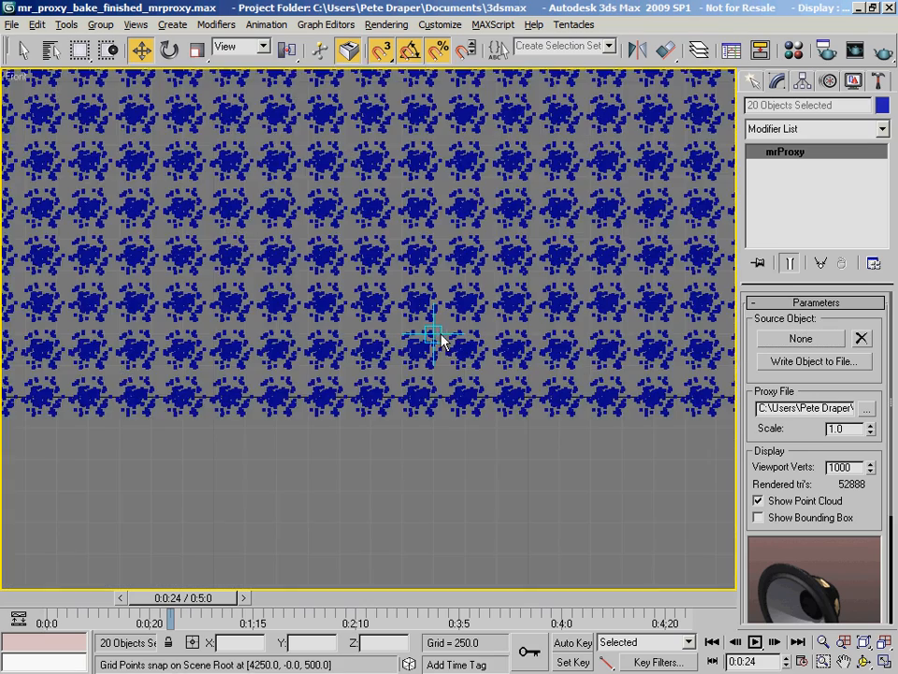
{"action": "middle_click_drag", "start_coordinate": [458, 310], "coordinate": [456, 423]}
{"action": "middle_click_drag", "start_coordinate": [456, 423], "coordinate": [439, 390], "text": "alt"}
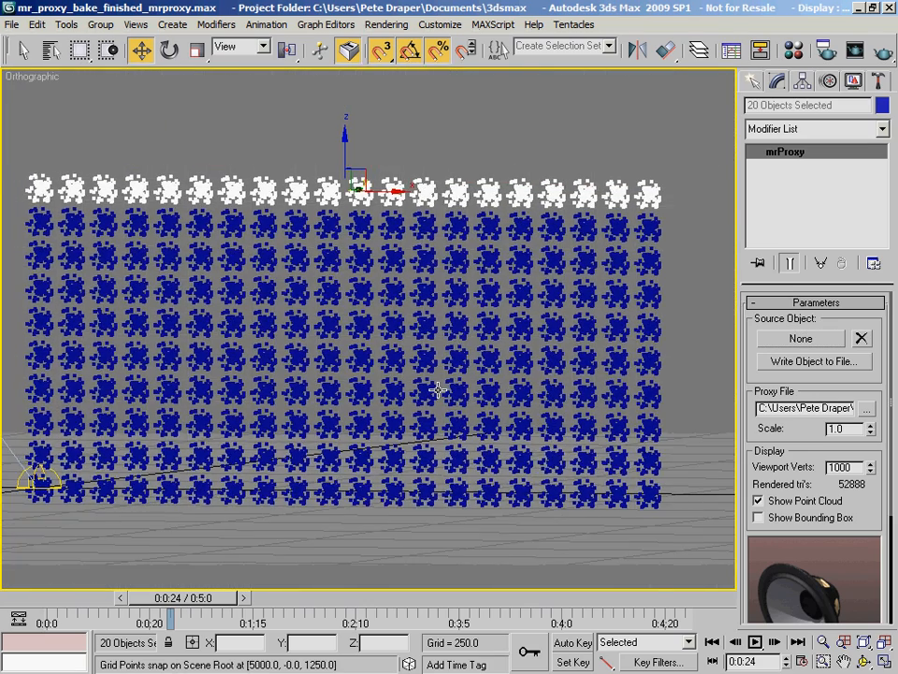
{"action": "key", "text": "p"}
{"action": "scroll", "coordinate": [426, 390], "scroll_direction": "down", "scroll_amount": 8}
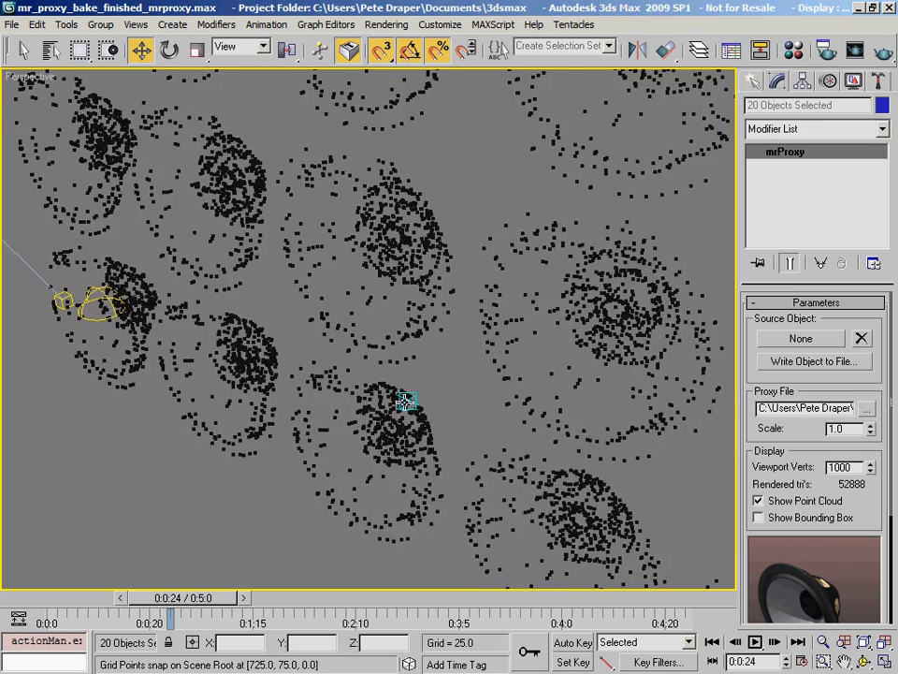
{"action": "middle_click_drag", "start_coordinate": [410, 391], "coordinate": [344, 432]}
{"action": "scroll", "coordinate": [346, 431], "scroll_direction": "down", "scroll_amount": 3}
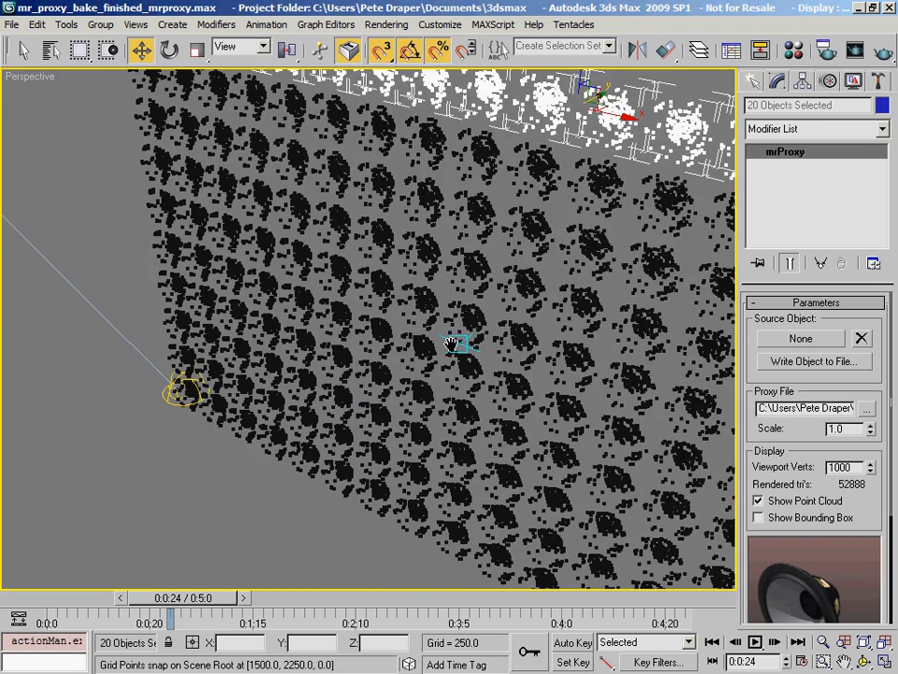
{"action": "middle_click_drag", "start_coordinate": [459, 345], "coordinate": [390, 366]}
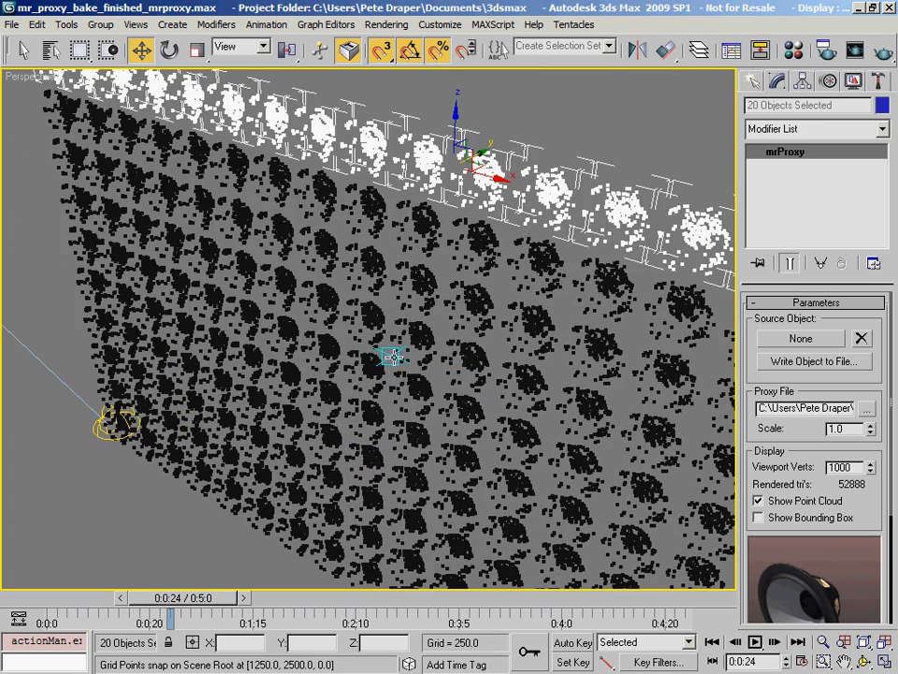
{"action": "scroll", "coordinate": [393, 357], "scroll_direction": "up", "scroll_amount": 3}
{"action": "key", "text": "s"}
{"action": "scroll", "coordinate": [391, 367], "scroll_direction": "down", "scroll_amount": 5}
{"action": "middle_click_drag", "start_coordinate": [242, 296], "coordinate": [83, 233]}
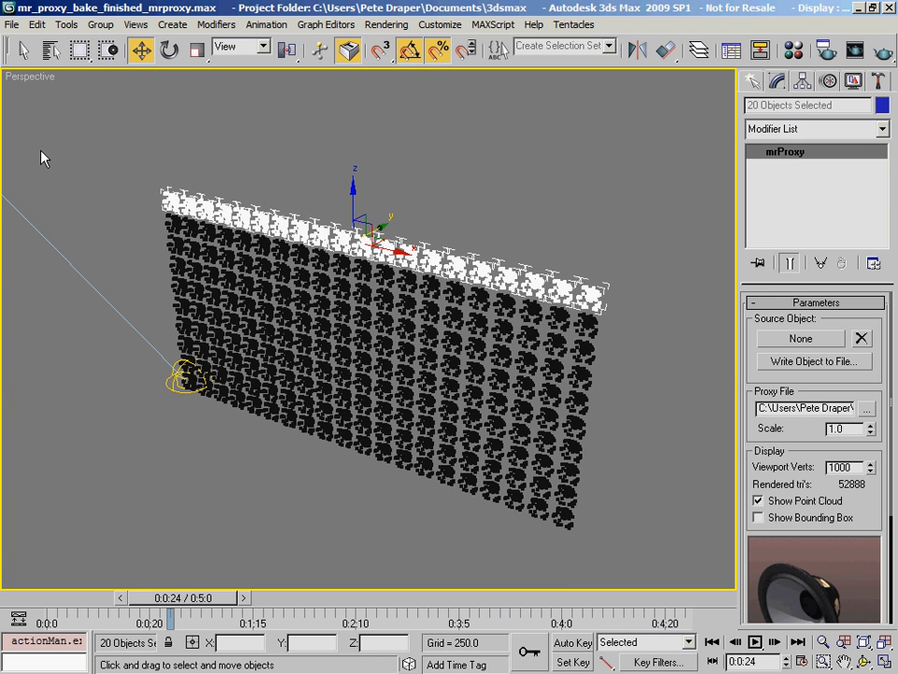
{"action": "key", "text": "c"}
Look through the Direct01 light, shift its view across the speaker wall, and select the light.
{"action": "right_click", "coordinate": [22, 76]}
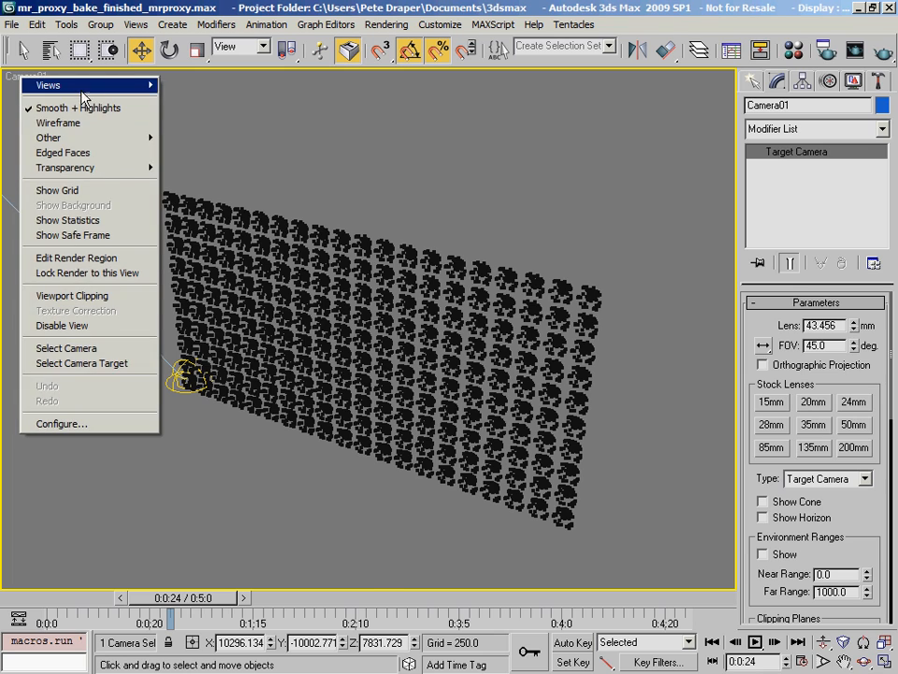
{"action": "mouse_move", "coordinate": [84, 86]}
{"action": "left_click", "coordinate": [234, 108]}
{"action": "mouse_move", "coordinate": [442, 231]}
{"action": "middle_mouse_down"}
{"action": "mouse_move", "coordinate": [401, 338]}
{"action": "mouse_move", "coordinate": [357, 514]}
{"action": "middle_mouse_up"}
{"action": "middle_click_drag", "start_coordinate": [477, 292], "coordinate": [284, 462]}
{"action": "mouse_move", "coordinate": [374, 103]}
{"action": "middle_mouse_down"}
{"action": "mouse_move", "coordinate": [333, 348]}
{"action": "mouse_move", "coordinate": [211, 293]}
{"action": "middle_mouse_up"}
{"action": "right_click", "coordinate": [23, 75]}
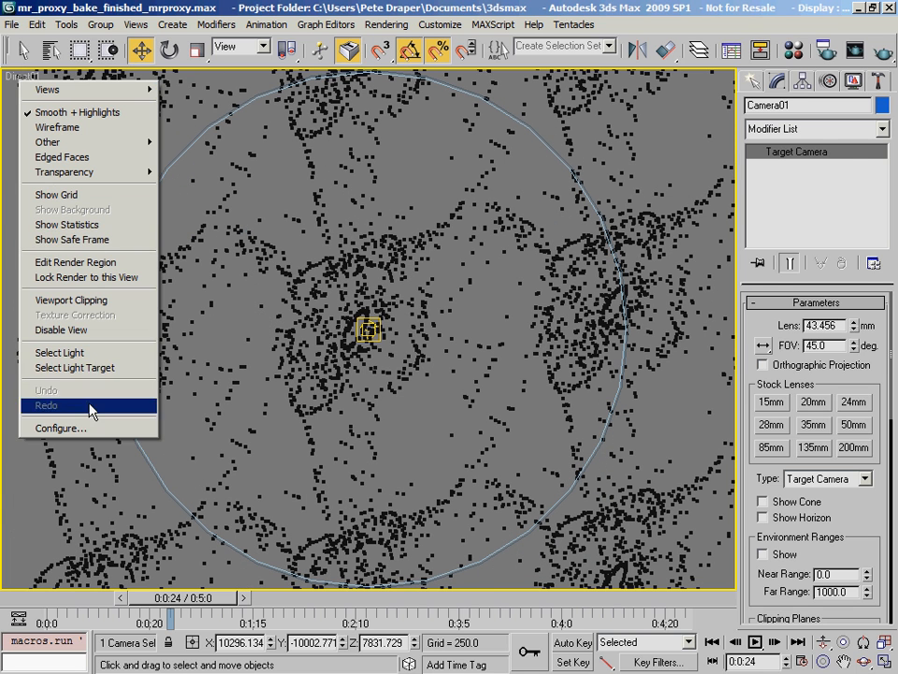
{"action": "left_click", "coordinate": [106, 359]}
{"action": "left_click", "coordinate": [812, 484]}
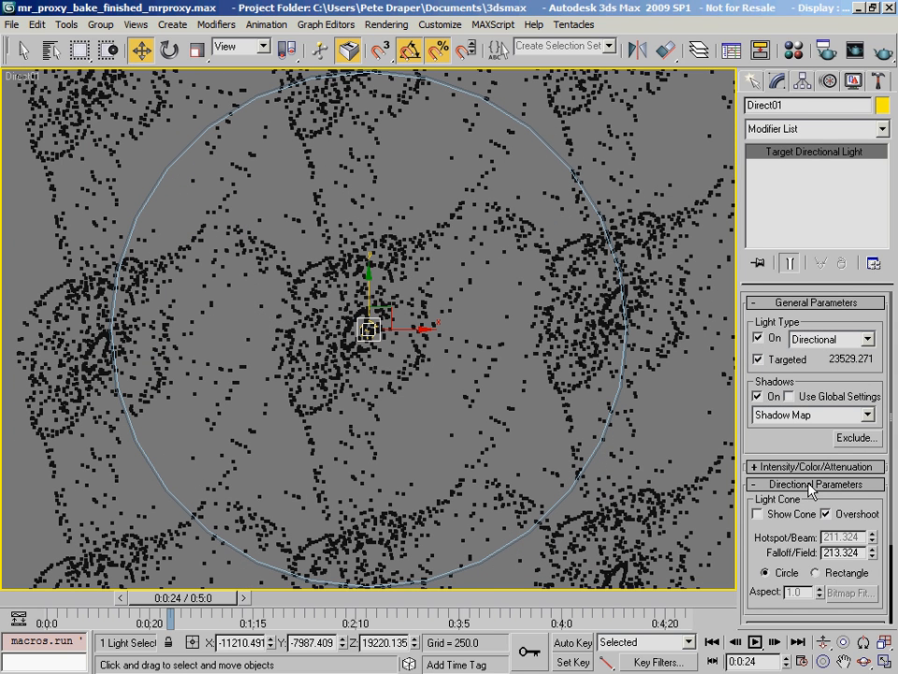
Widen the Direct01 light's falloff to about 4276 and reposition the light so its circle encloses the whole speaker wall.
{"action": "left_click", "coordinate": [873, 550]}
{"action": "left_click_drag", "start_coordinate": [873, 552], "coordinate": [254, 142]}
{"action": "middle_click_drag", "start_coordinate": [414, 305], "coordinate": [202, 390]}
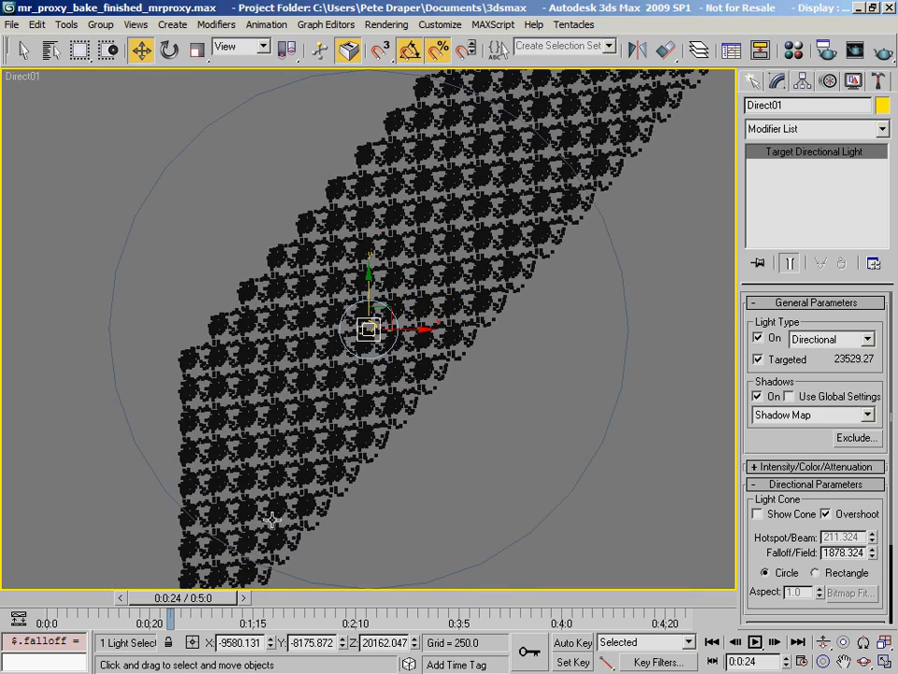
{"action": "left_click_drag", "start_coordinate": [874, 556], "coordinate": [426, 637]}
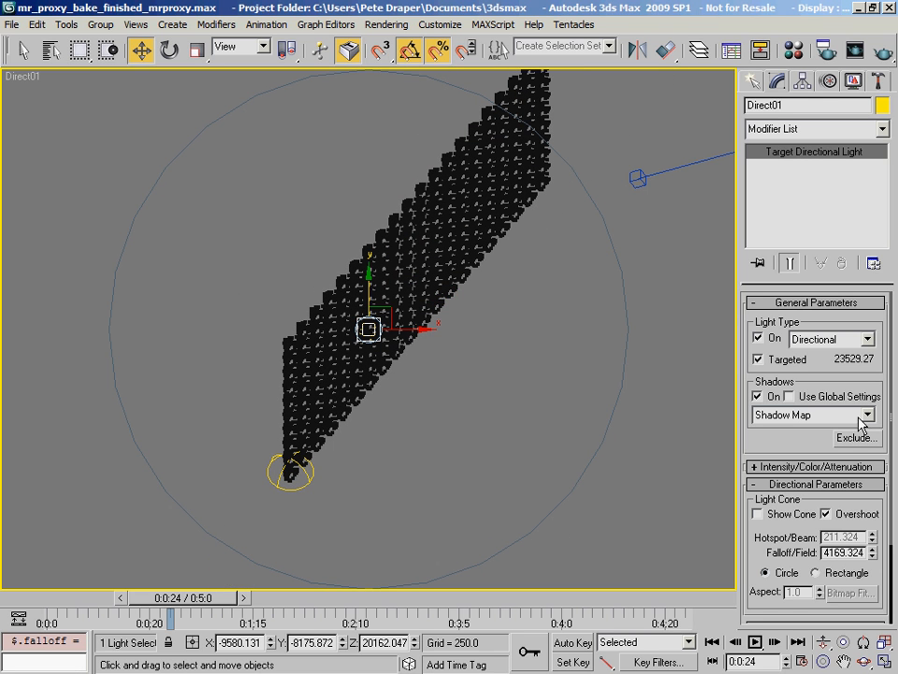
{"action": "middle_click_drag", "start_coordinate": [458, 388], "coordinate": [394, 434]}
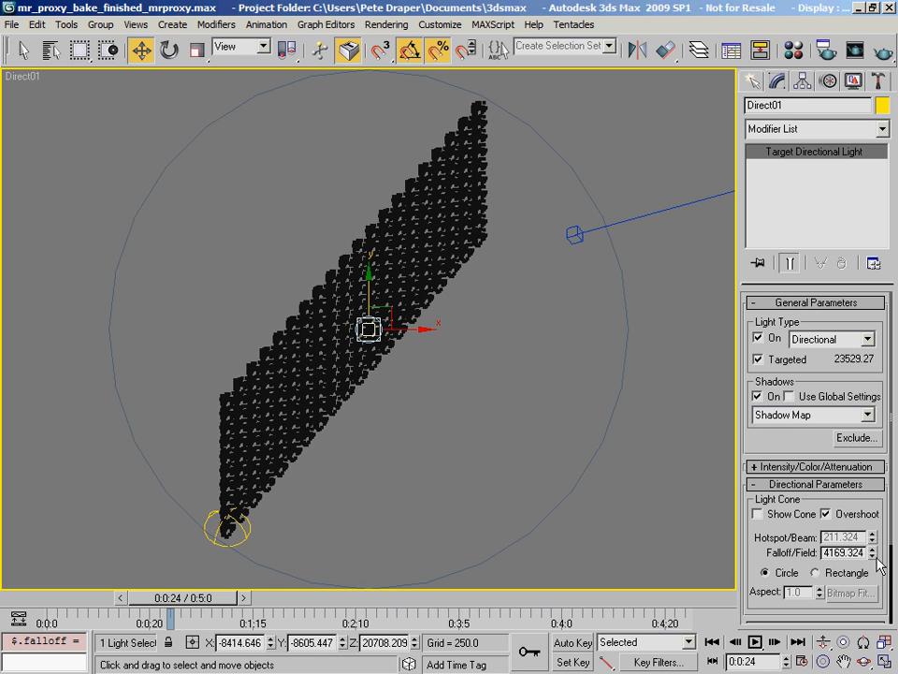
{"action": "left_click_drag", "start_coordinate": [873, 555], "coordinate": [866, 404]}
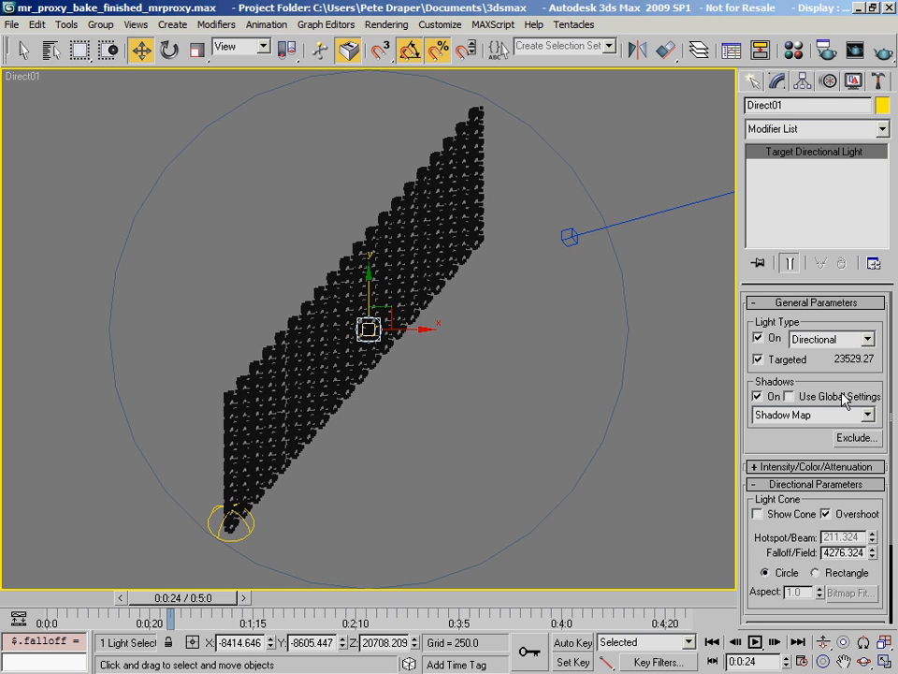
Set the light's shadow type to Ray Traced Shadows with a ray bias of 0.01.
{"action": "left_click", "coordinate": [868, 415]}
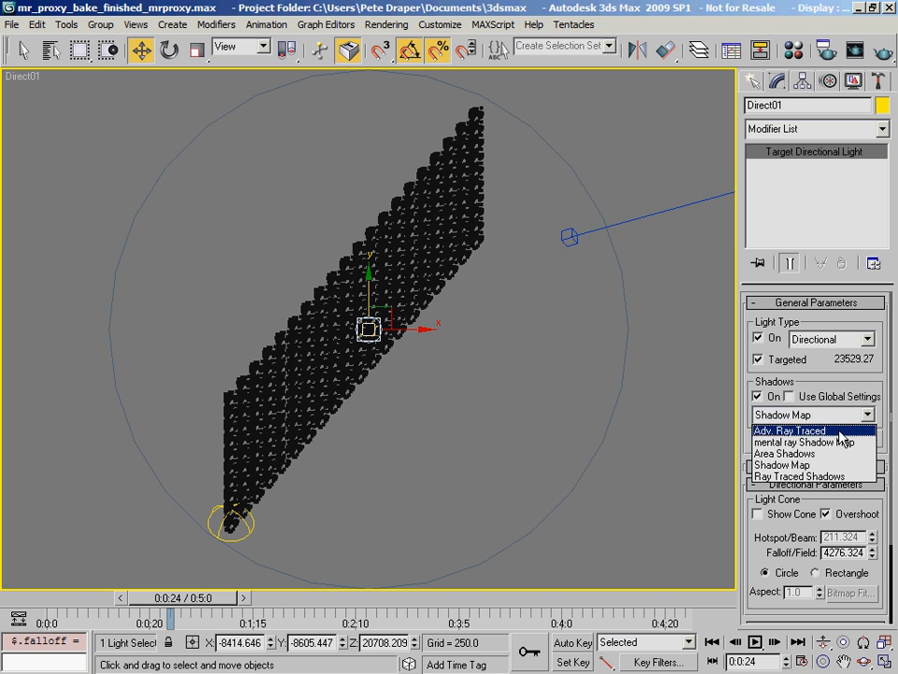
{"action": "left_click", "coordinate": [847, 477]}
{"action": "left_click_drag", "start_coordinate": [788, 567], "coordinate": [776, 383]}
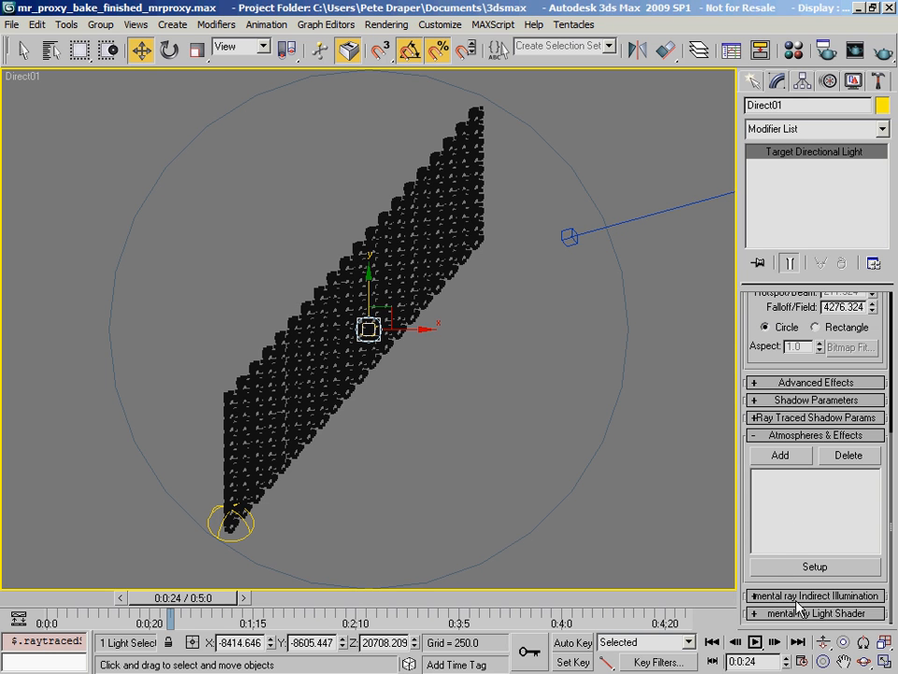
{"action": "left_click", "coordinate": [784, 418]}
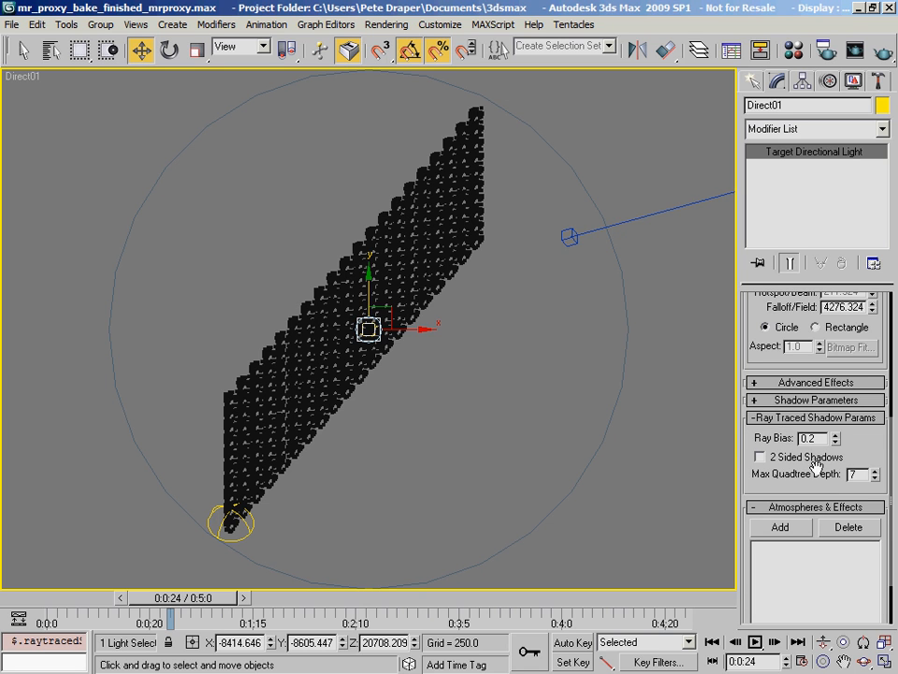
{"action": "type", "text": ".01"}
{"action": "key", "text": "Return"}
Return to the Camera01 view and show its safe frame.
{"action": "right_click", "coordinate": [346, 305]}
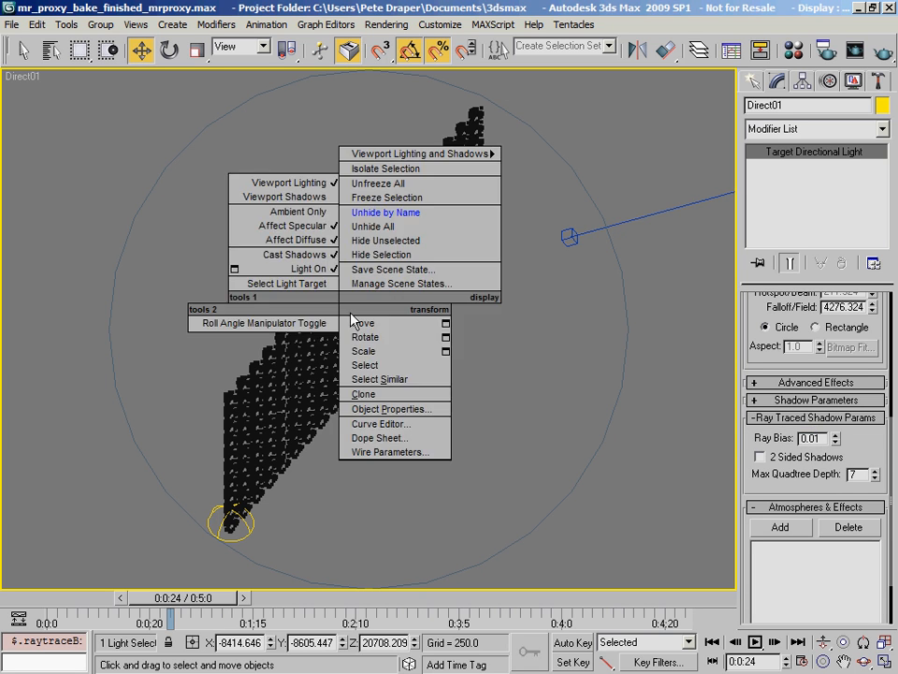
{"action": "key", "text": "c"}
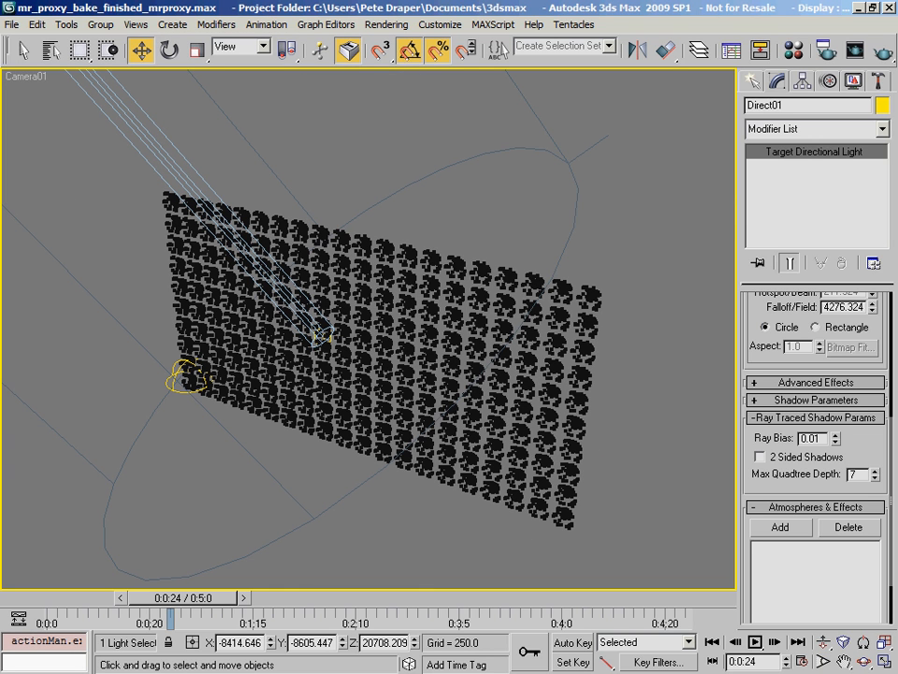
{"action": "left_click", "coordinate": [27, 78]}
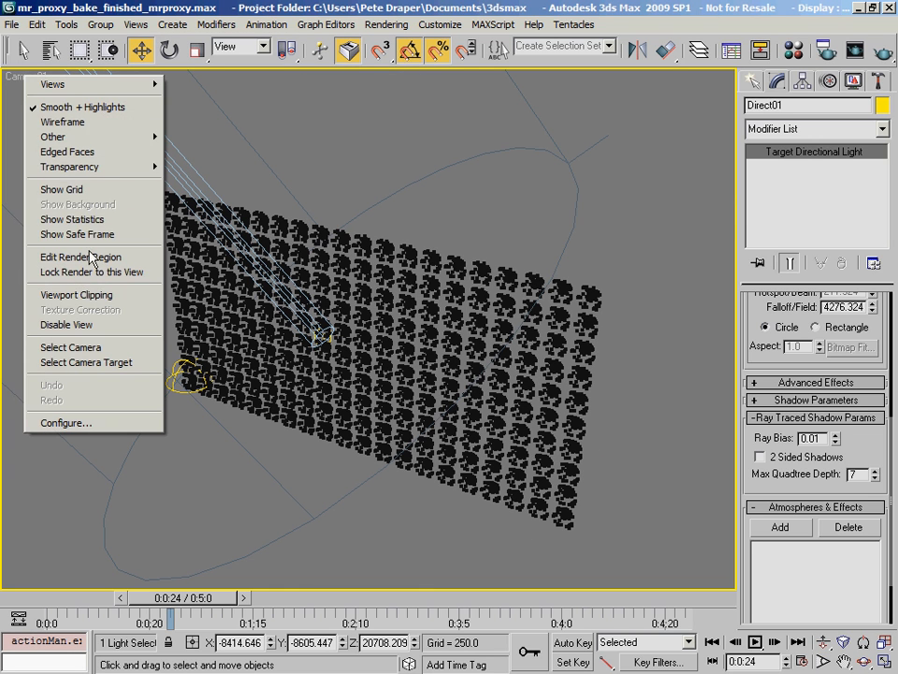
{"action": "left_click", "coordinate": [69, 235]}
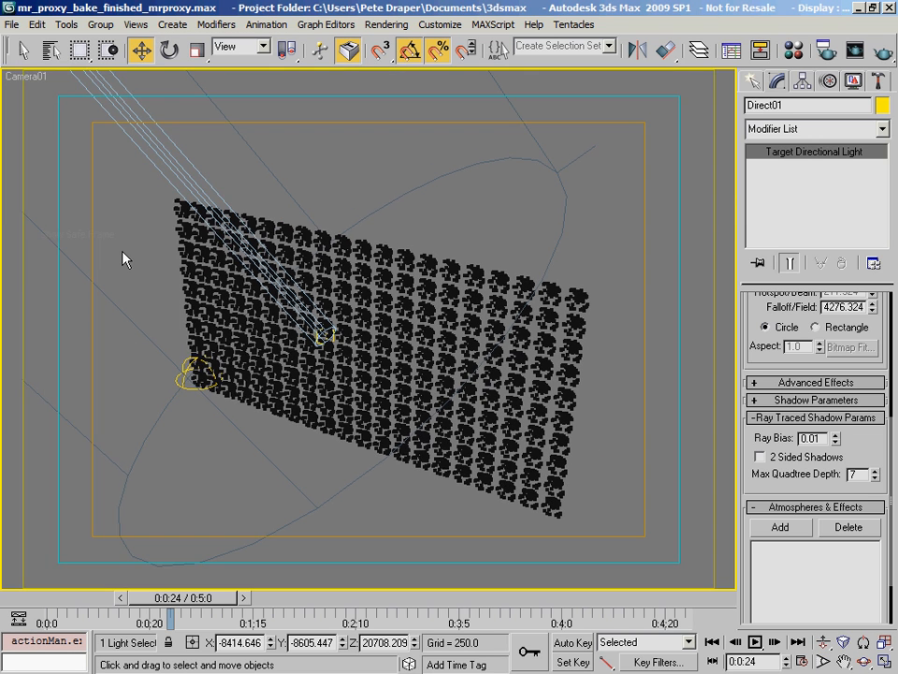
Dolly Camera01 closer to the speaker wall and render its view at time 0:2:0, closing the render windows when done.
{"action": "left_click", "coordinate": [824, 641]}
{"action": "left_click_drag", "start_coordinate": [336, 346], "coordinate": [302, 617]}
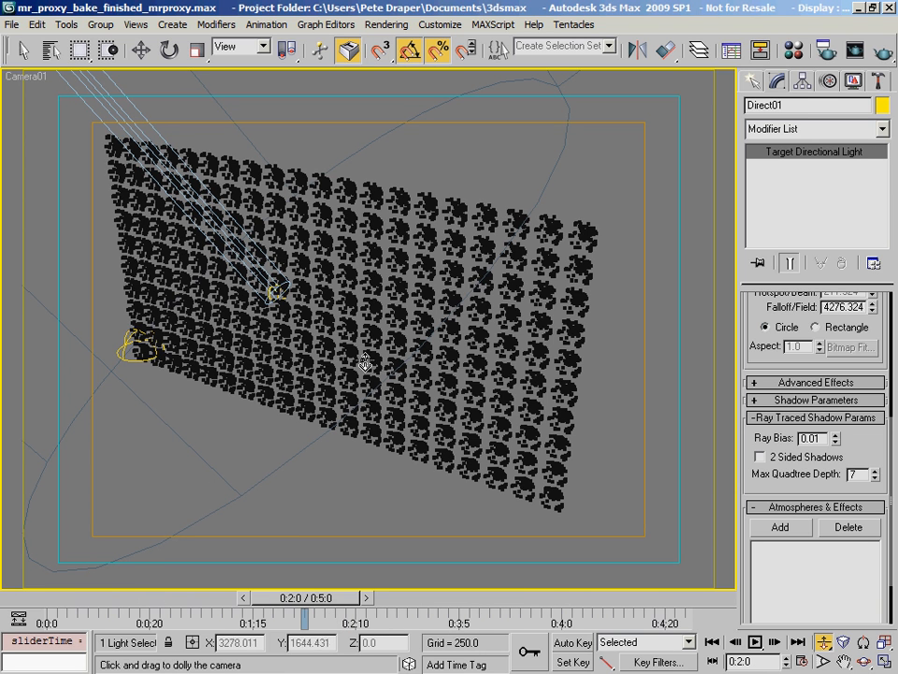
{"action": "left_click", "coordinate": [832, 57]}
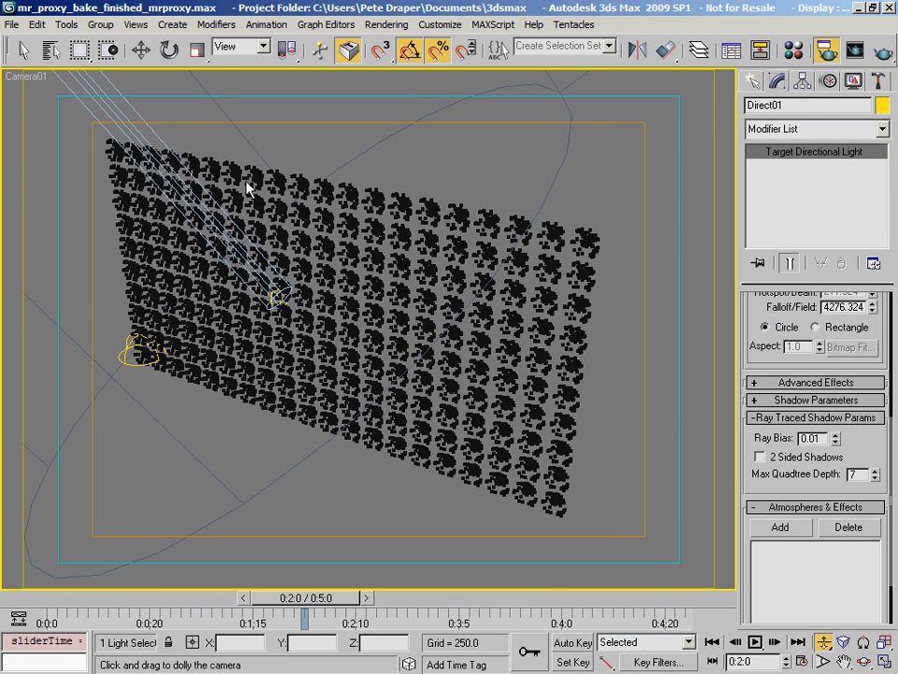
{"action": "left_click_drag", "start_coordinate": [510, 479], "coordinate": [514, 272]}
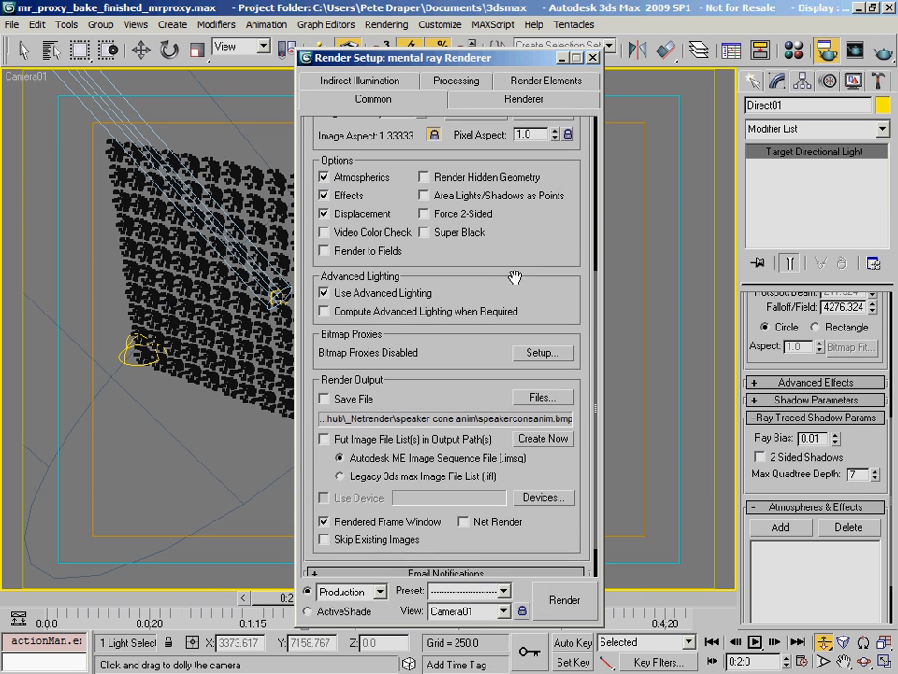
{"action": "left_click", "coordinate": [564, 599]}
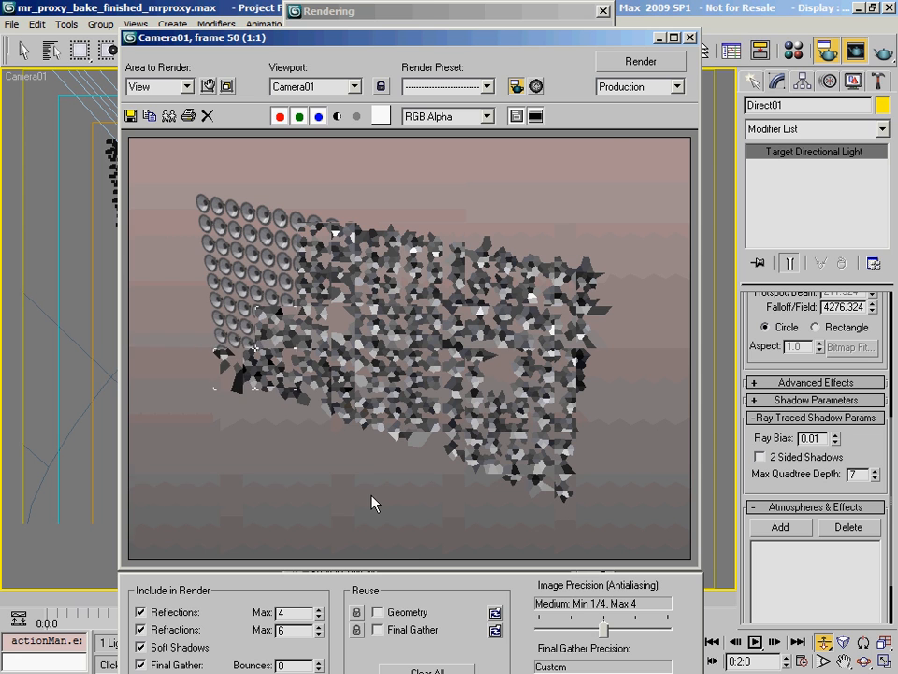
{"action": "left_click", "coordinate": [427, 13]}
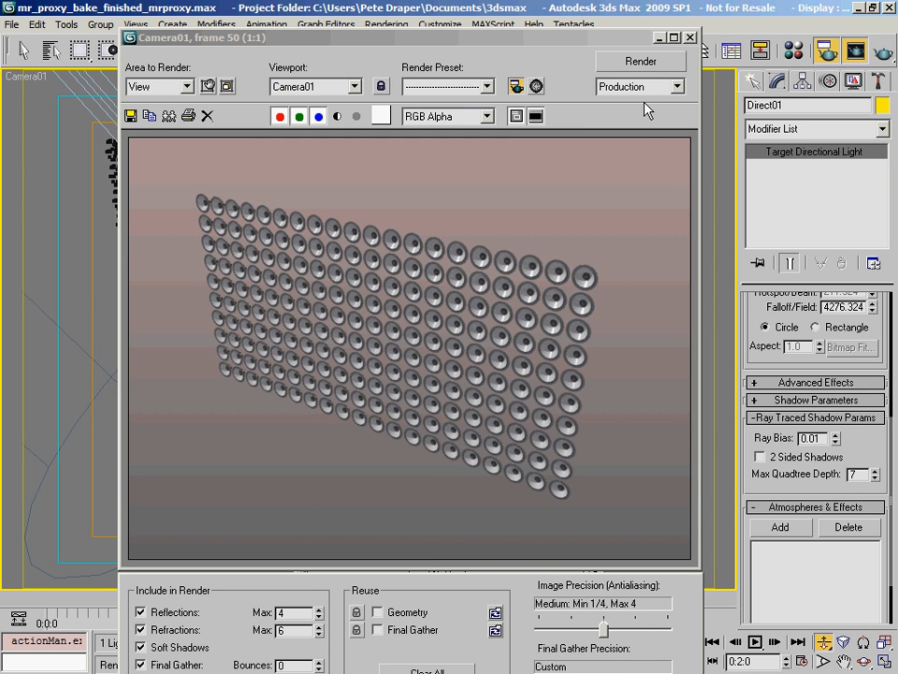
{"action": "left_click", "coordinate": [690, 37]}
{"action": "left_click", "coordinate": [594, 59]}
With the Move tool, select a speaker proxy in the top row and pick another lower in the wall.
{"action": "key", "text": "w"}
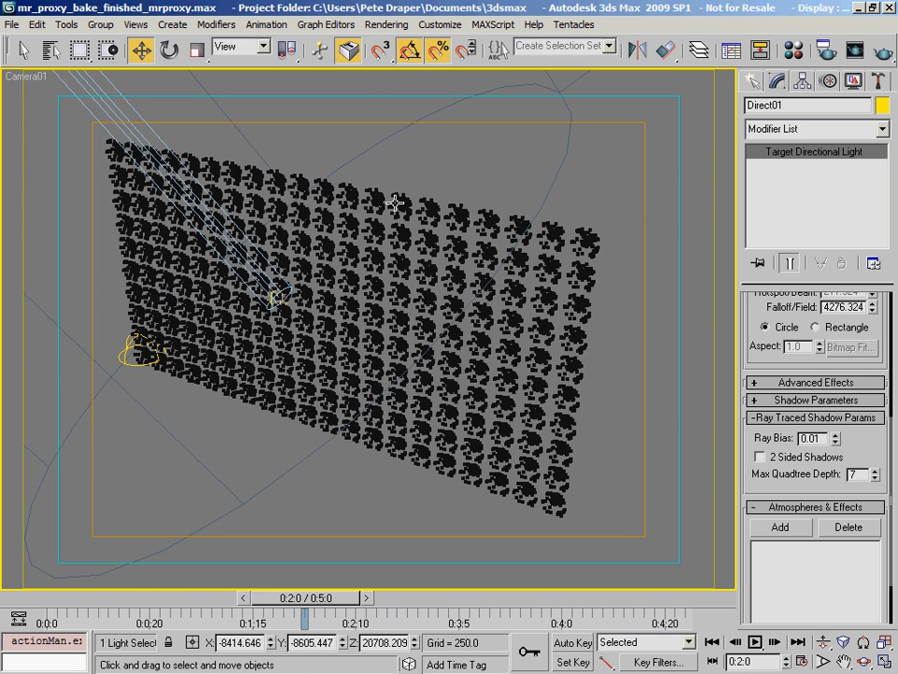
{"action": "left_click", "coordinate": [403, 204]}
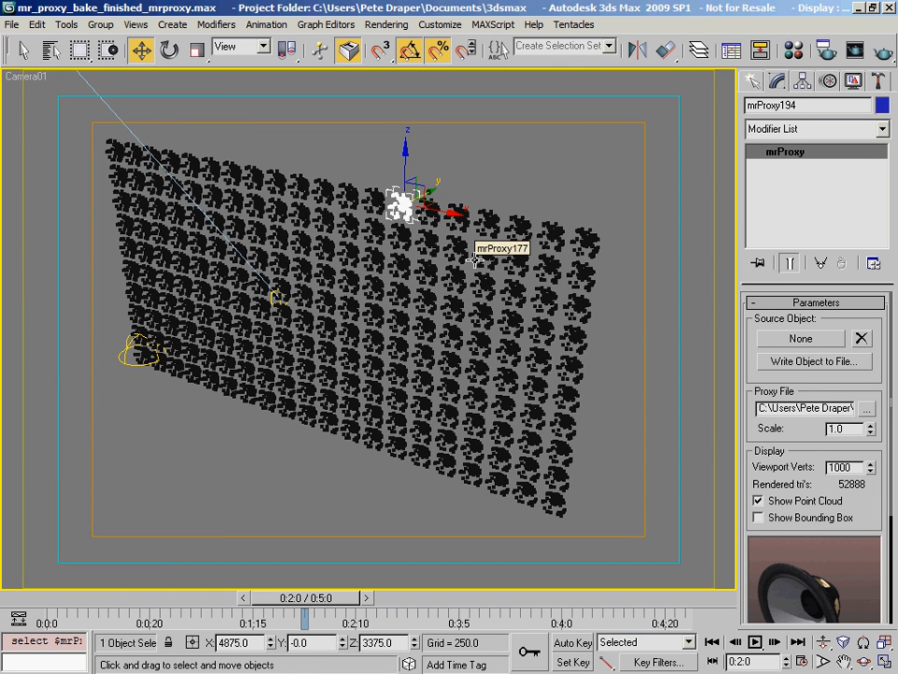
{"action": "left_click", "coordinate": [451, 363]}
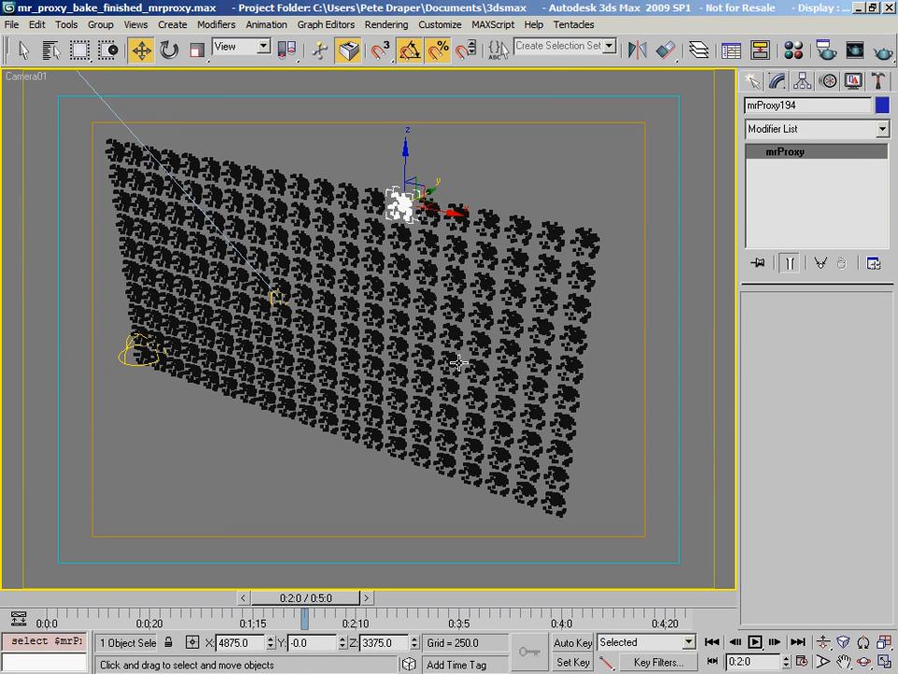